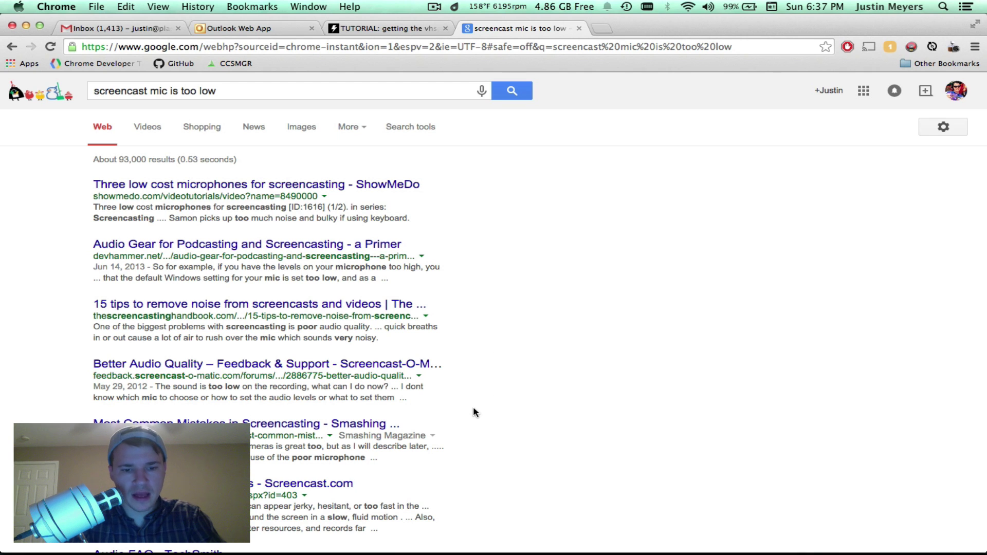
# - Switch the 'screencast mic is too low' search to image results and select the query text
pyautogui.scroll(-3, 473, 409)
pyautogui.scroll(4, 473, 411)
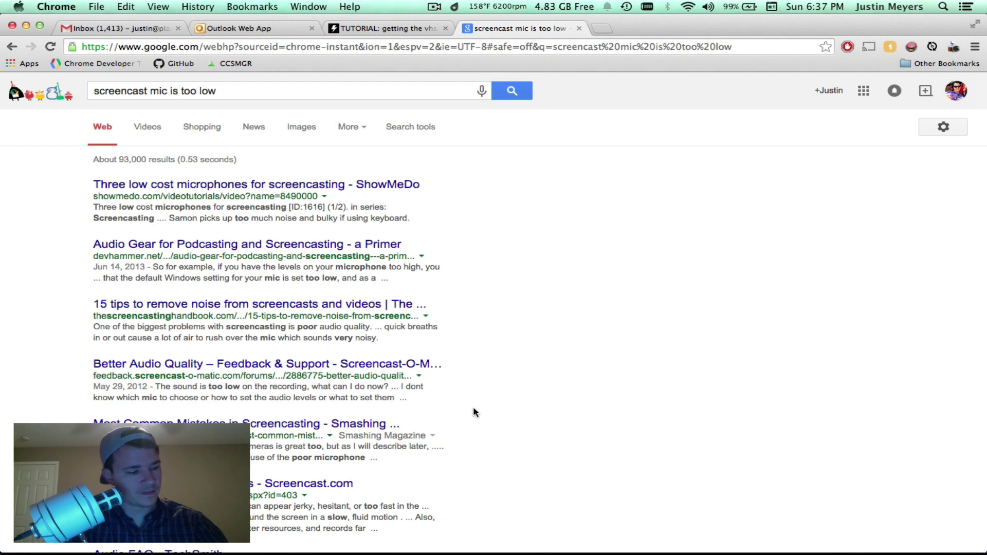
pyautogui.scroll(-3, 571, 453)
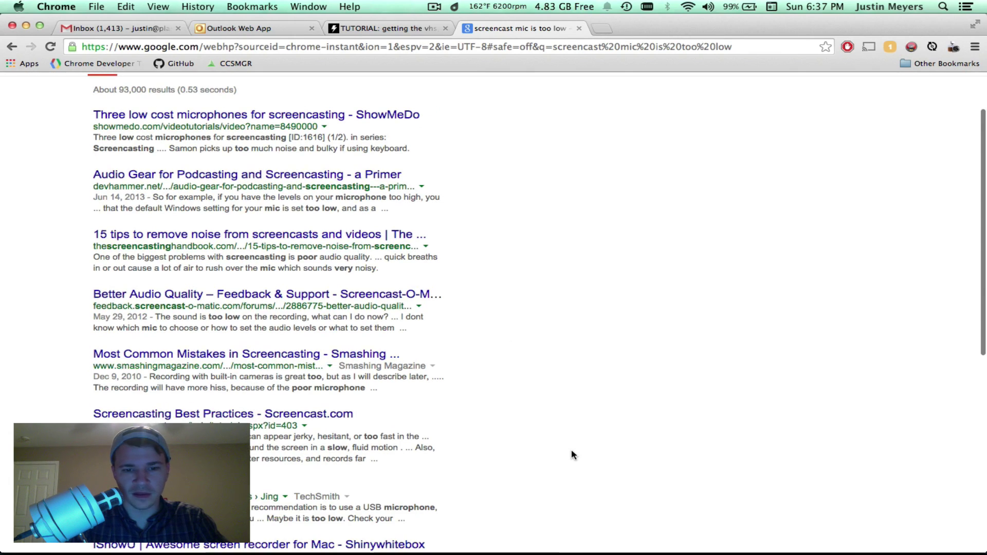
pyautogui.scroll(-5, 571, 455)
pyautogui.scroll(8, 571, 456)
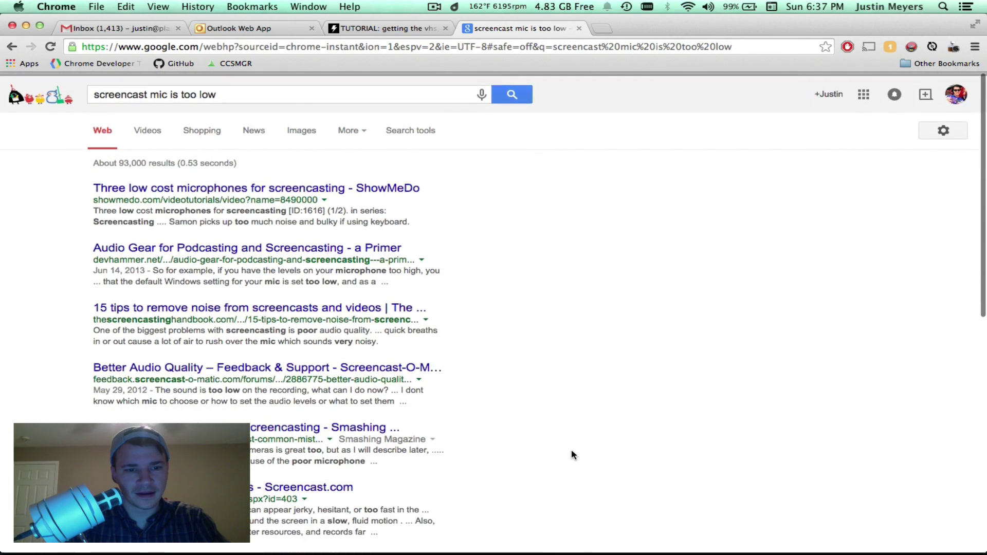
pyautogui.click(301, 128)
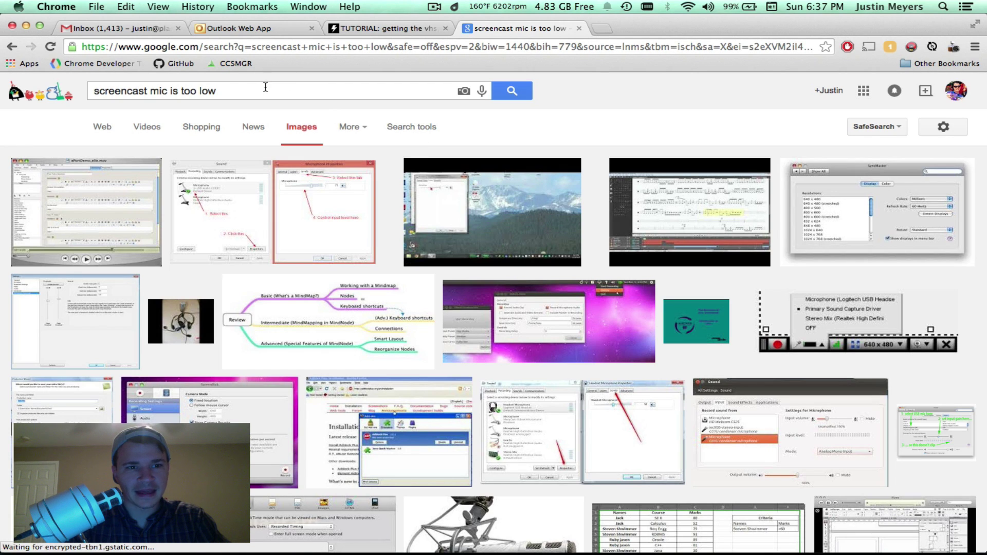
pyautogui.tripleClick(265, 88)
# - Replace the query with 'phantogram' and run the search
pyautogui.press('BackSpace')
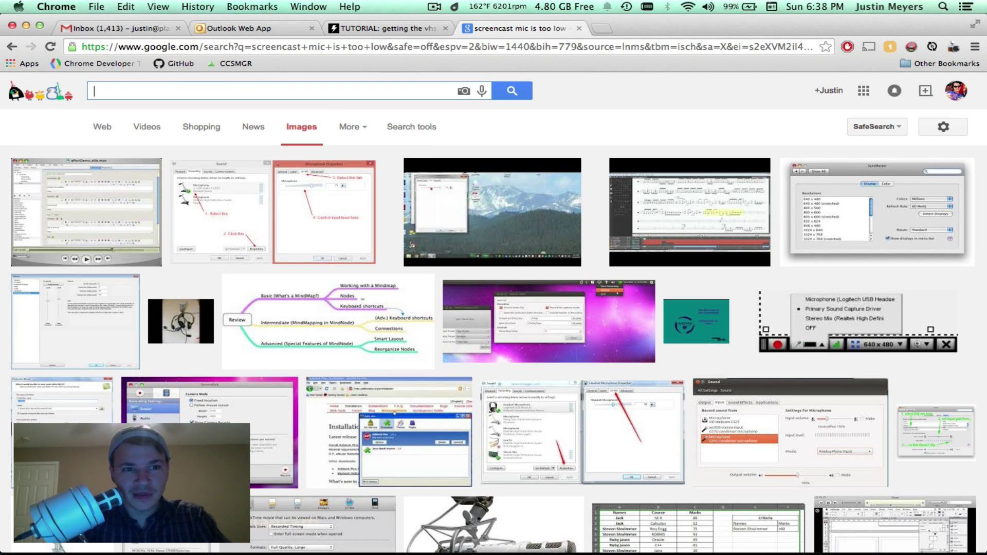
pyautogui.write('p')
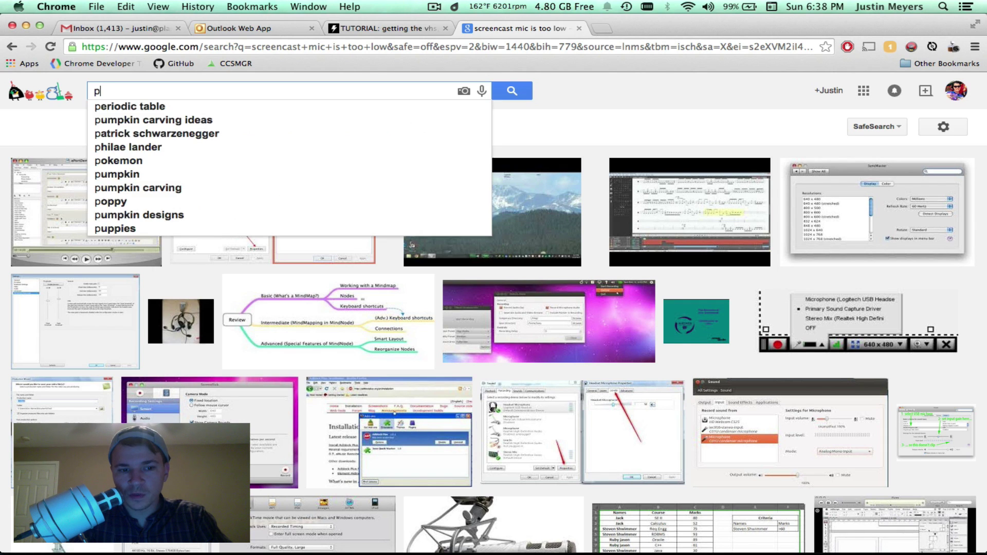
pyautogui.write('hantogram')
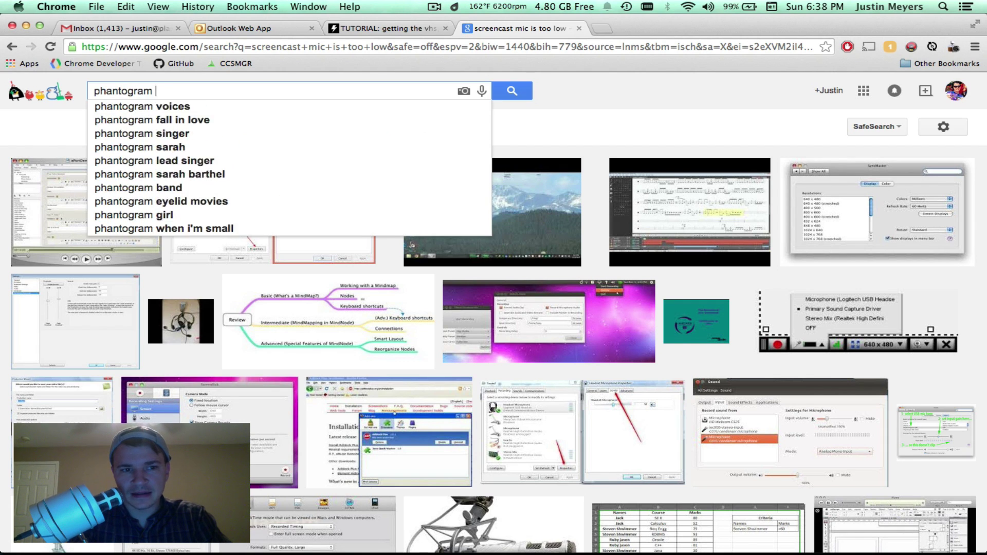
pyautogui.press('Return')
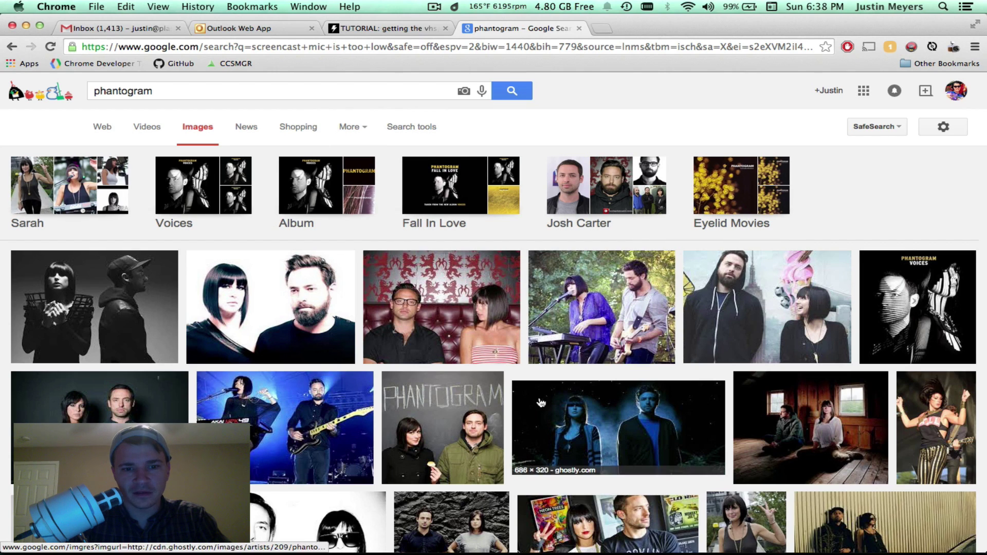
pyautogui.scroll(-5, 512, 220)
pyautogui.scroll(4, 551, 199)
pyautogui.scroll(2, 552, 200)
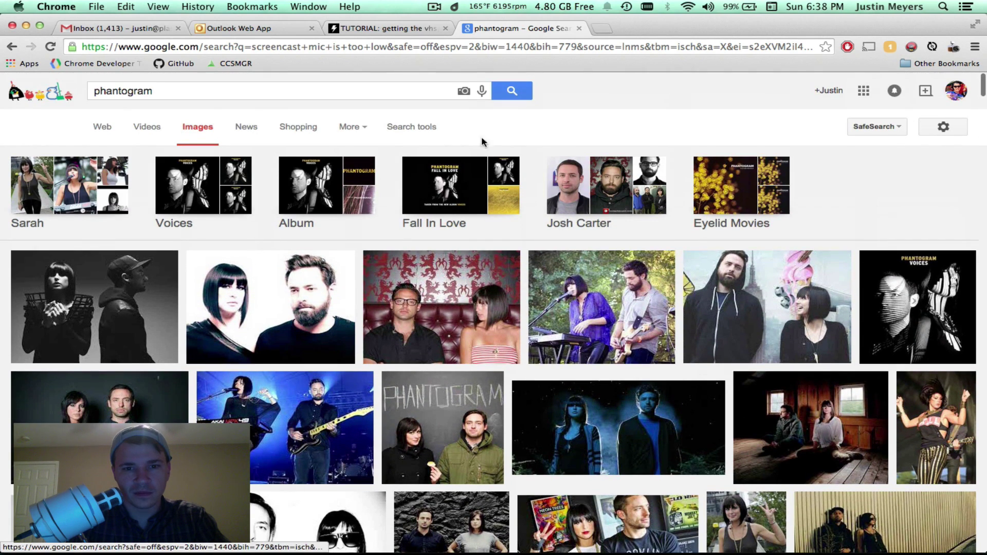
# - Filter the image results to Large size only
pyautogui.click(412, 129)
pyautogui.click(102, 157)
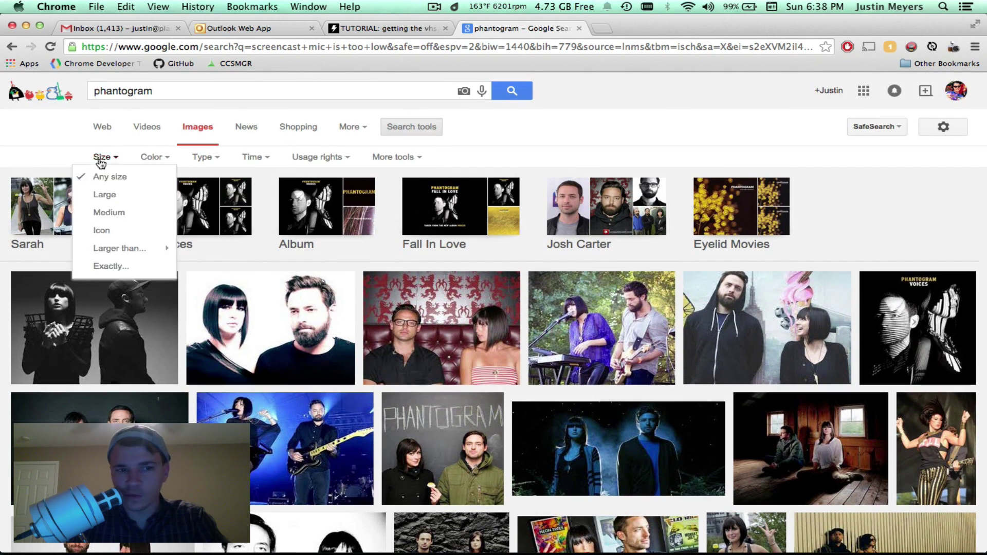
pyautogui.click(103, 194)
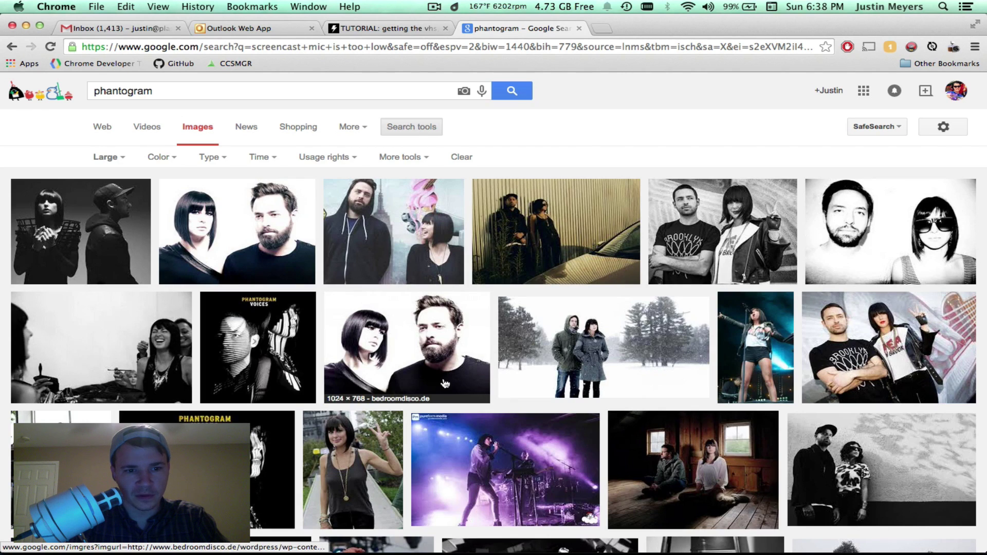
pyautogui.scroll(-2, 471, 435)
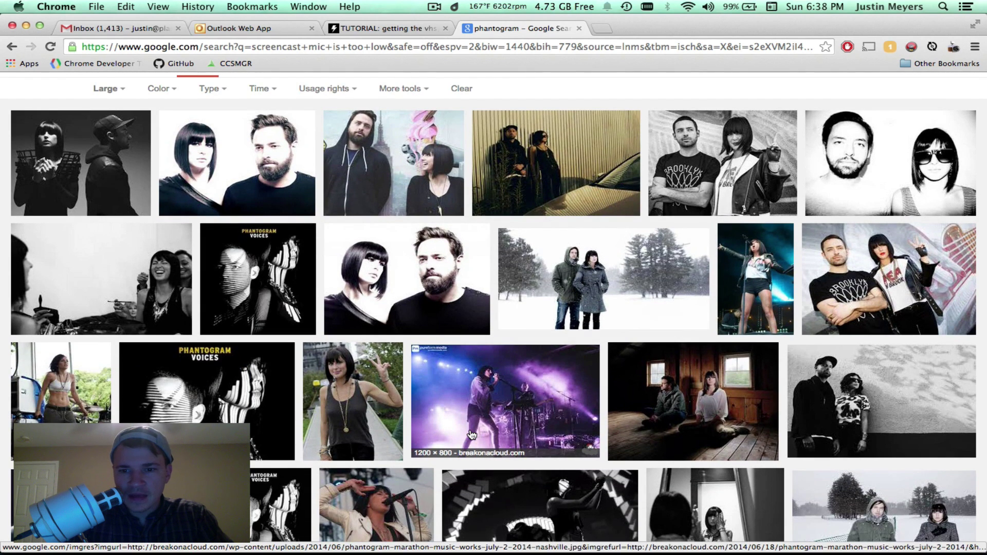
pyautogui.scroll(-2, 472, 435)
pyautogui.scroll(-3, 471, 435)
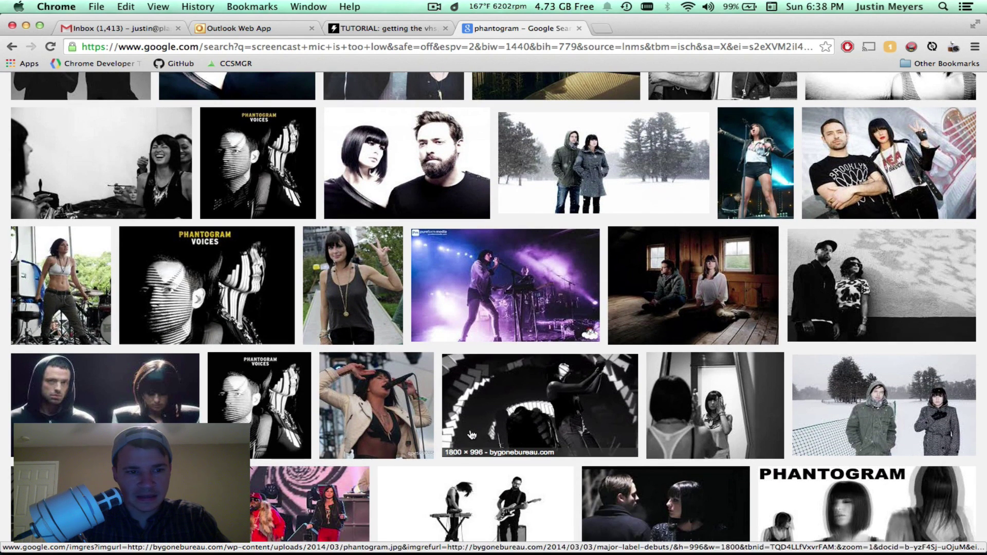
pyautogui.scroll(5, 471, 435)
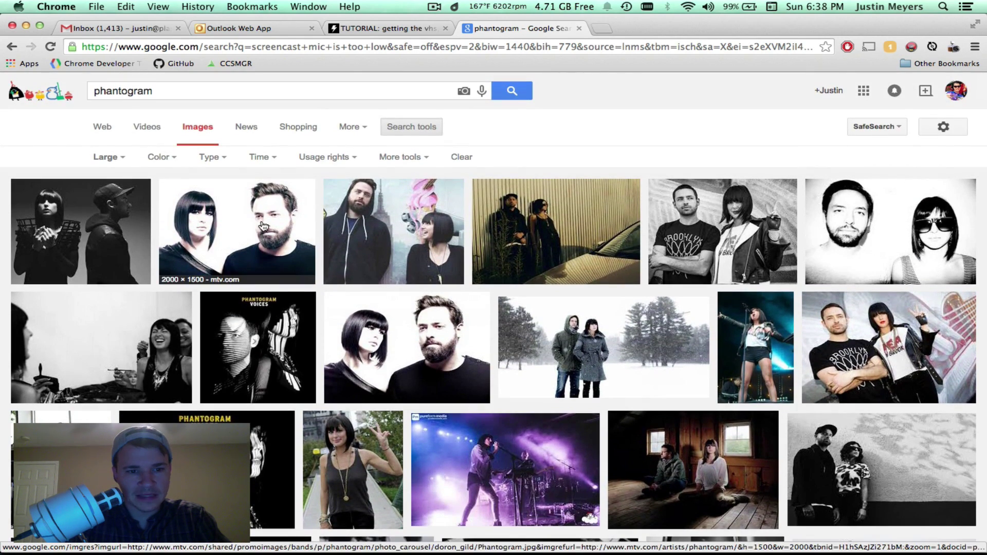
# - Preview the mtv.com portrait of the duo and copy the image
pyautogui.click(263, 227)
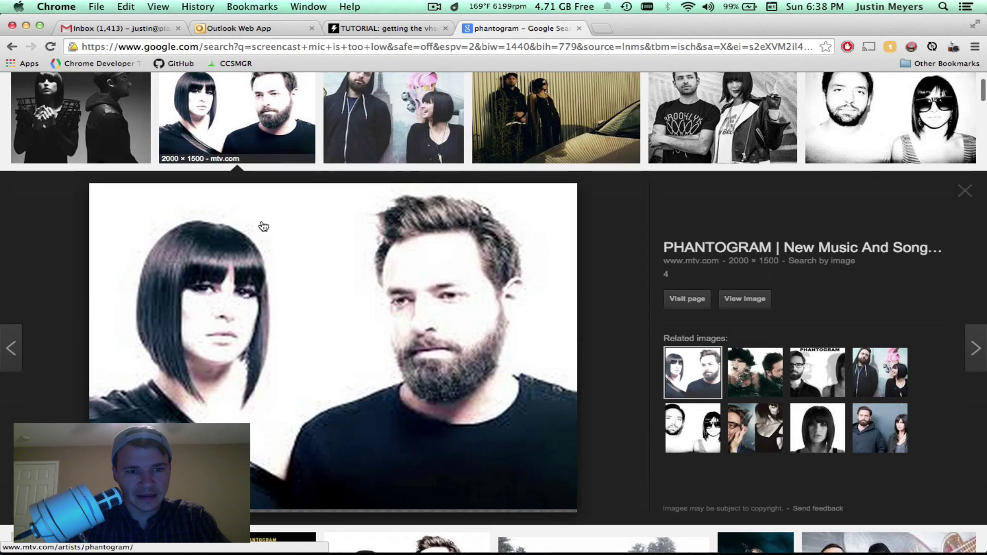
pyautogui.rightClick(331, 272)
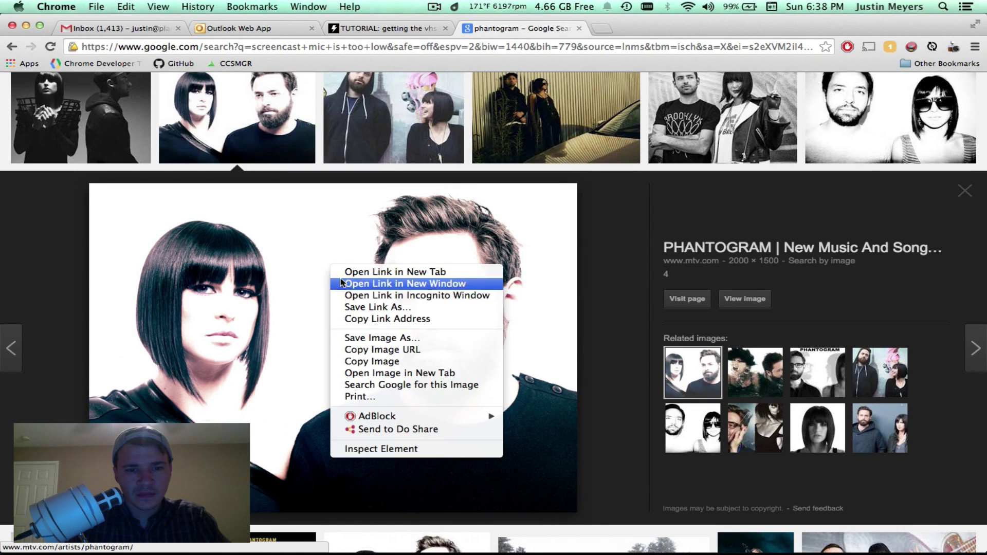
pyautogui.click(360, 361)
# - In Photoshop, create a Clipboard-sized document, paste the portrait, and duplicate its layer
pyautogui.press('super+Tab')
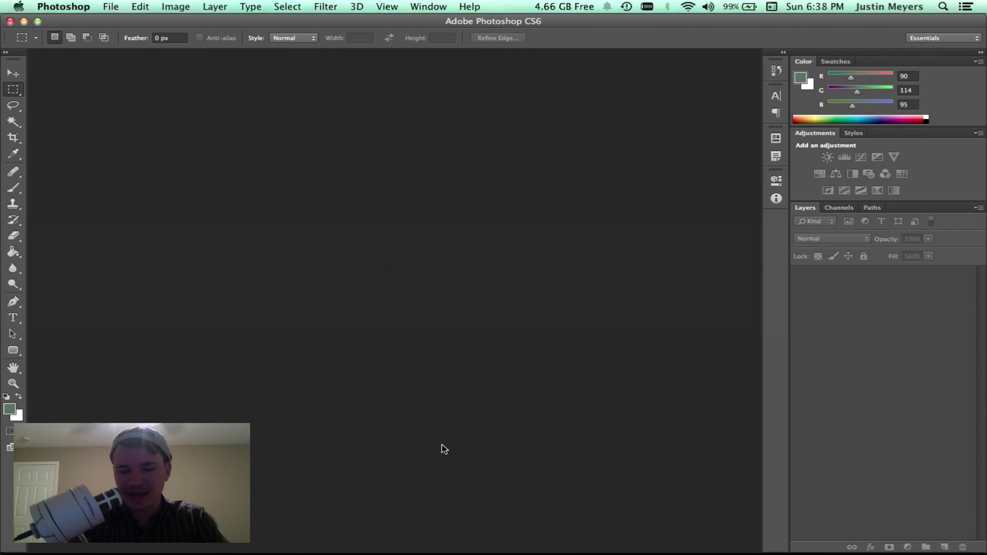
pyautogui.press('super+n')
pyautogui.press('Return')
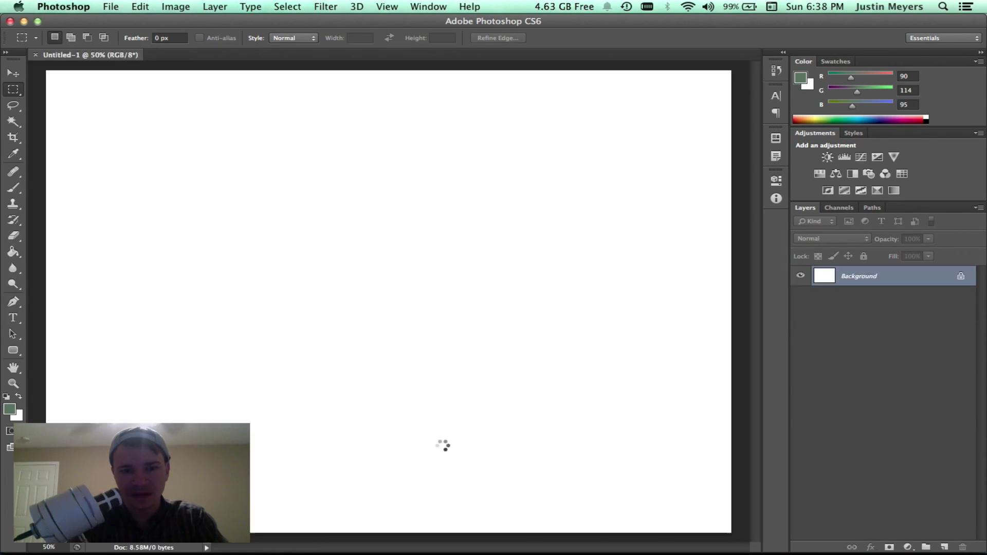
pyautogui.press('super+v')
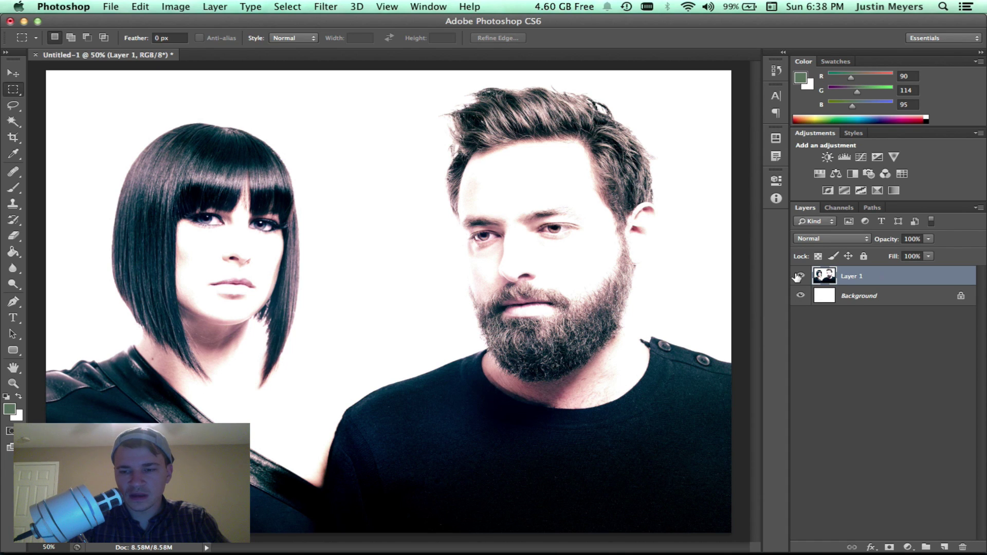
pyautogui.hotkey('ctrl', 'j')
# - Add two more copies of the portrait layer and hide the original Layer 1
pyautogui.click(800, 296)
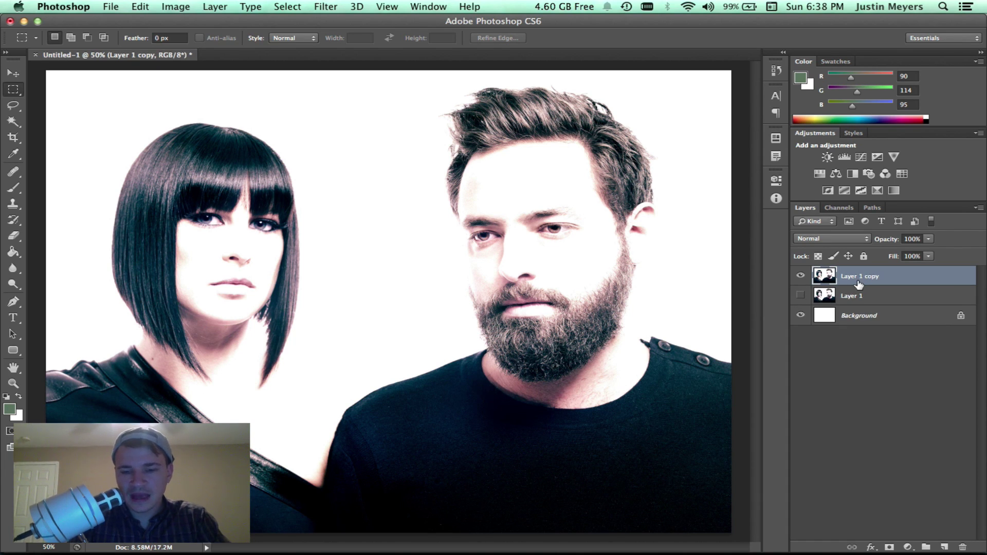
pyautogui.hotkey('ctrl', 'j')
pyautogui.hotkey('ctrl', 'j')
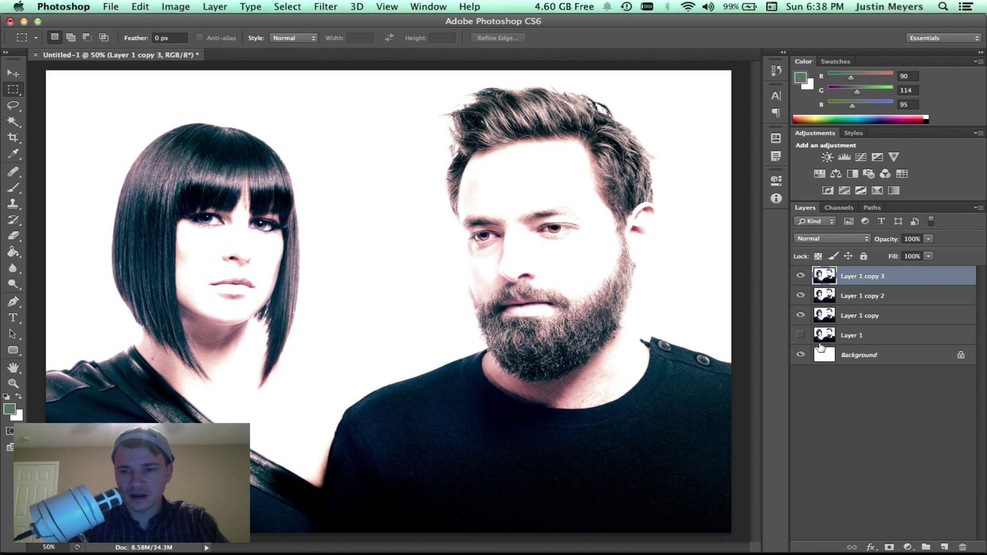
pyautogui.click(800, 336)
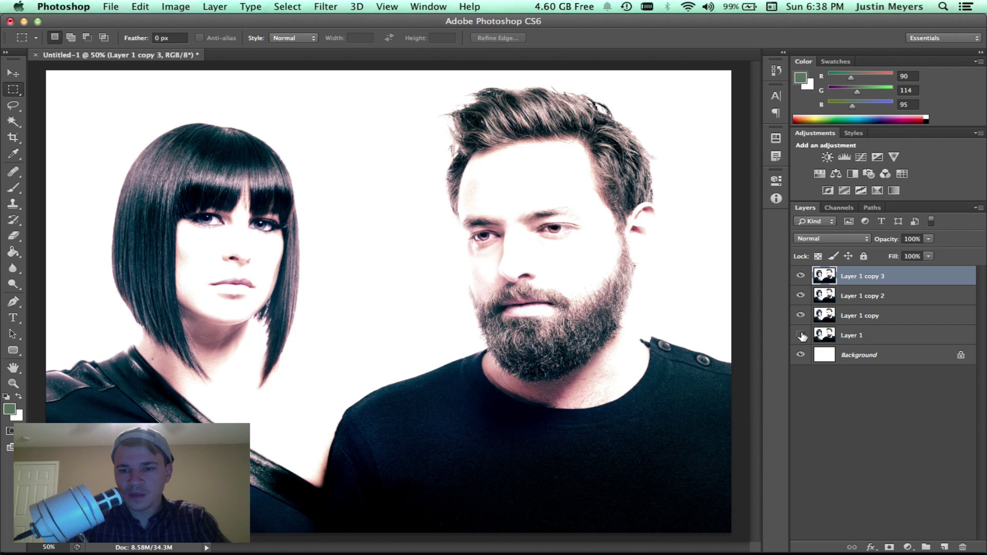
pyautogui.click(801, 335)
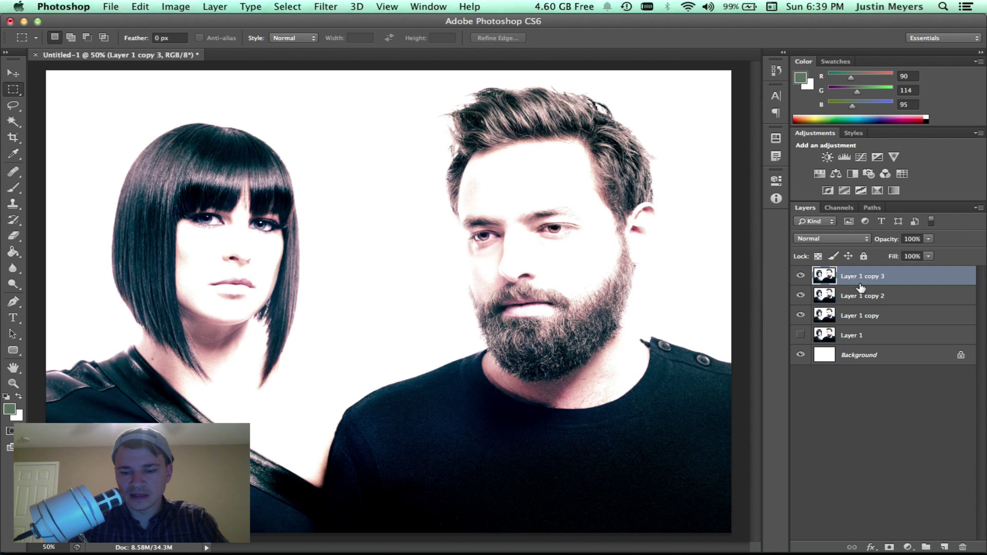
# - Open Levels, check the channel list, and cancel without changes
pyautogui.press('super+l')
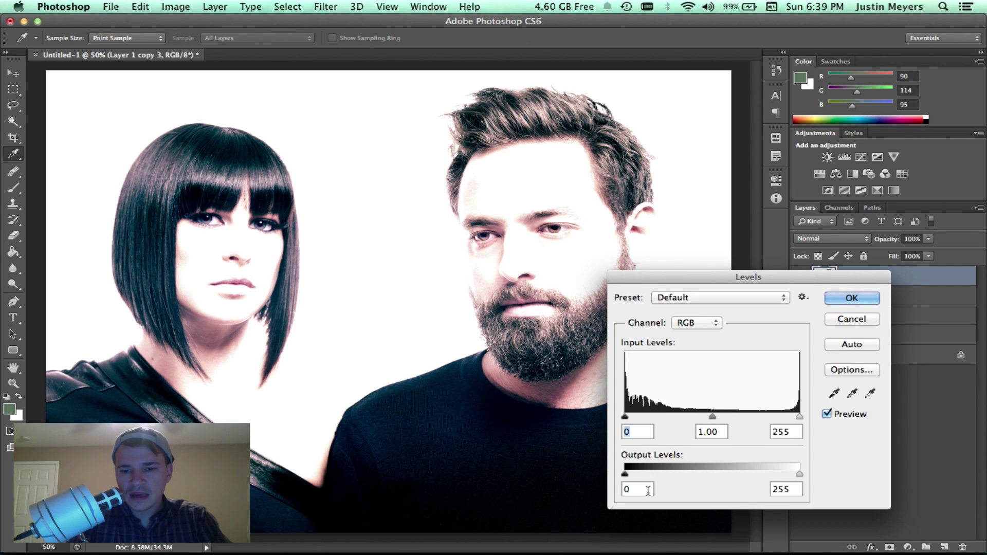
pyautogui.click(686, 323)
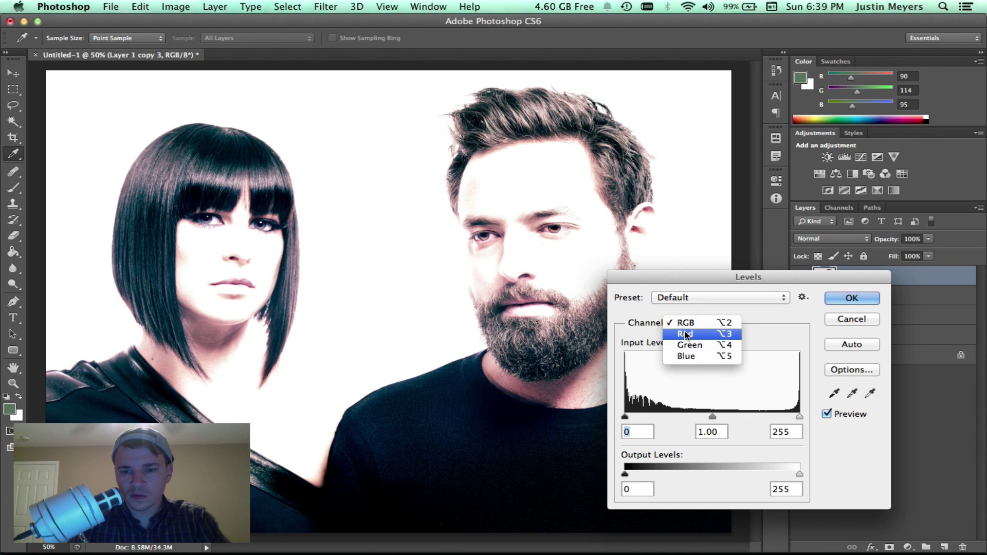
pyautogui.click(852, 319)
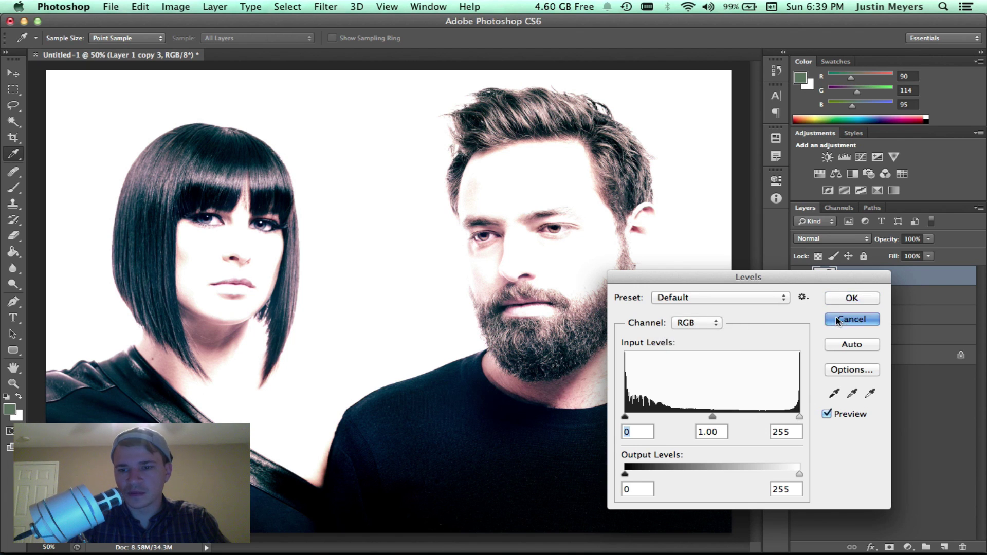
# - Set Layer 1 copy 3 and Layer 1 copy 2 to Exclusion blending
pyautogui.click(851, 239)
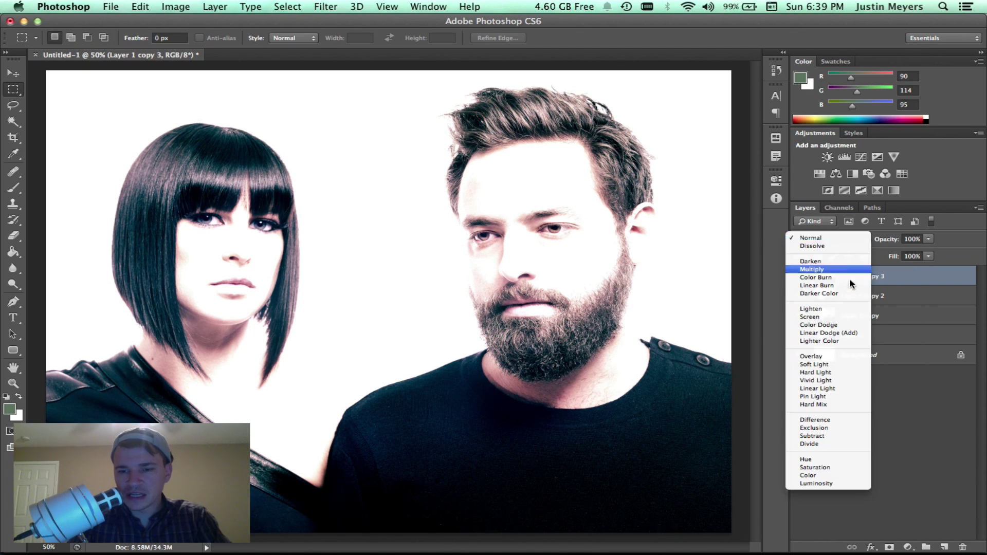
pyautogui.click(829, 428)
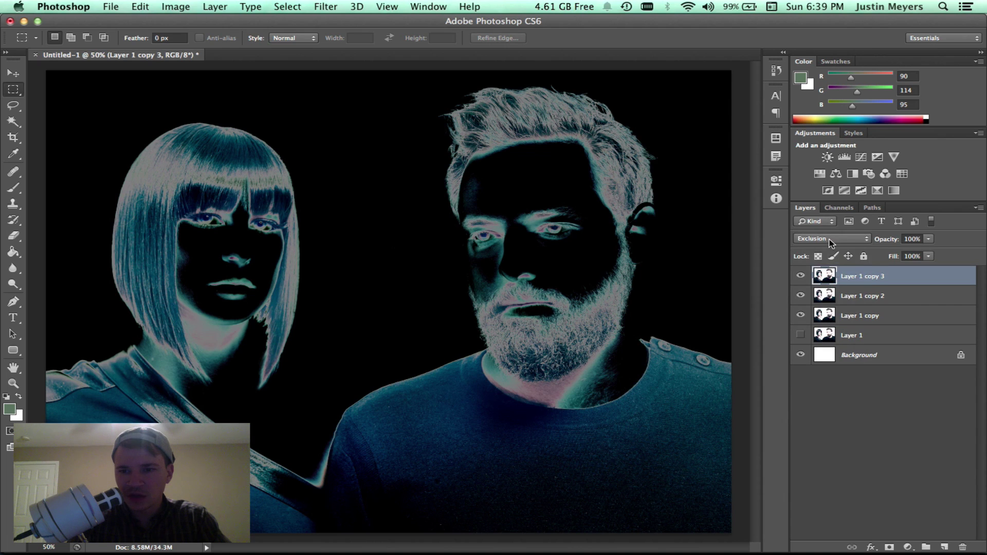
pyautogui.click(829, 240)
pyautogui.click(914, 417)
pyautogui.click(883, 297)
pyautogui.click(831, 239)
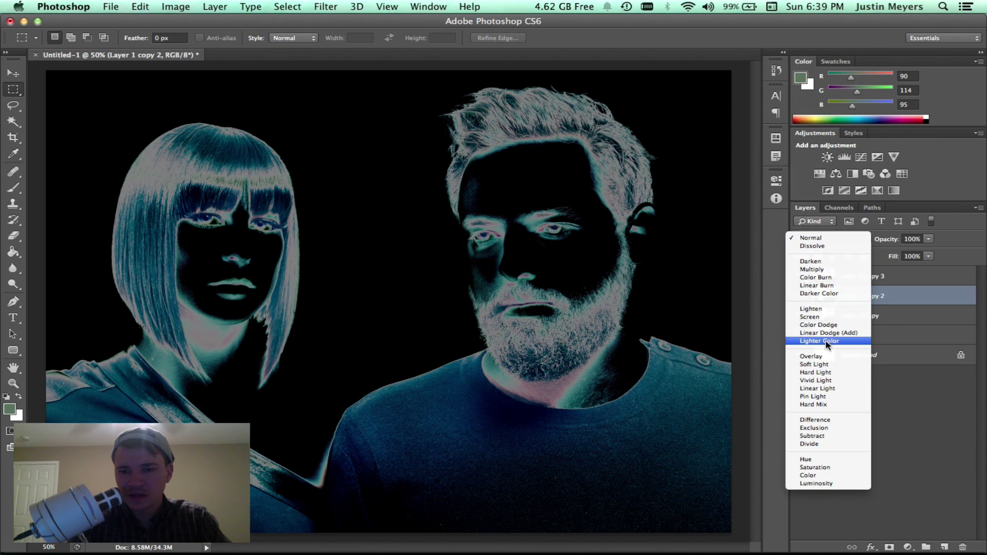
pyautogui.click(821, 429)
# - Set Layer 1 copy to Exclusion, show Layer 1 again, and open Levels on copy 3
pyautogui.click(857, 334)
pyautogui.click(857, 316)
pyautogui.click(844, 240)
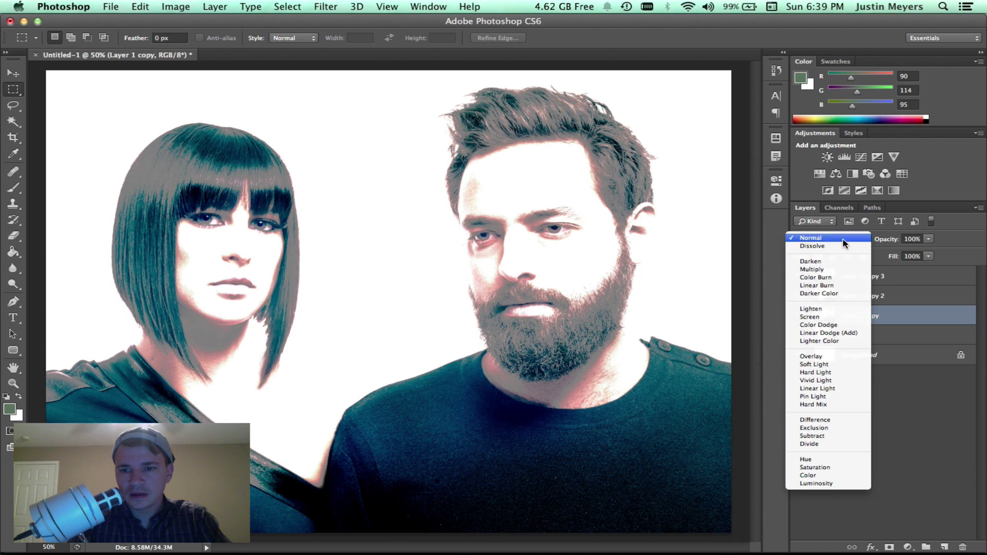
pyautogui.click(822, 429)
pyautogui.click(869, 278)
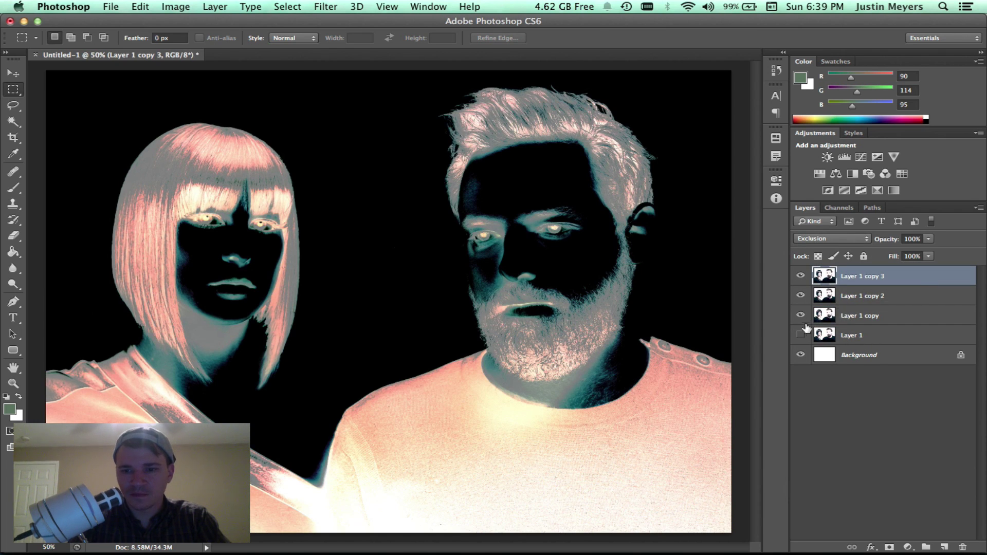
pyautogui.click(801, 334)
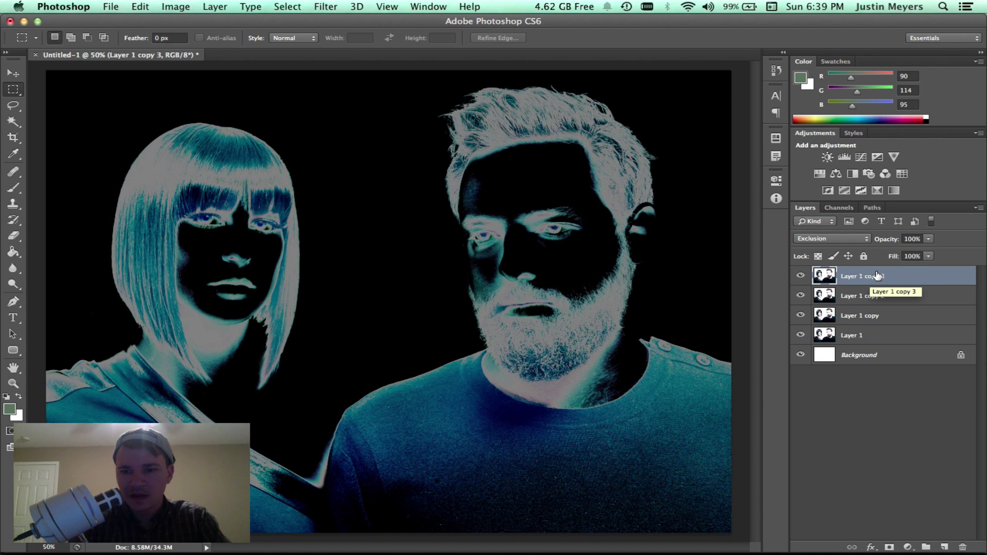
pyautogui.press('super+l')
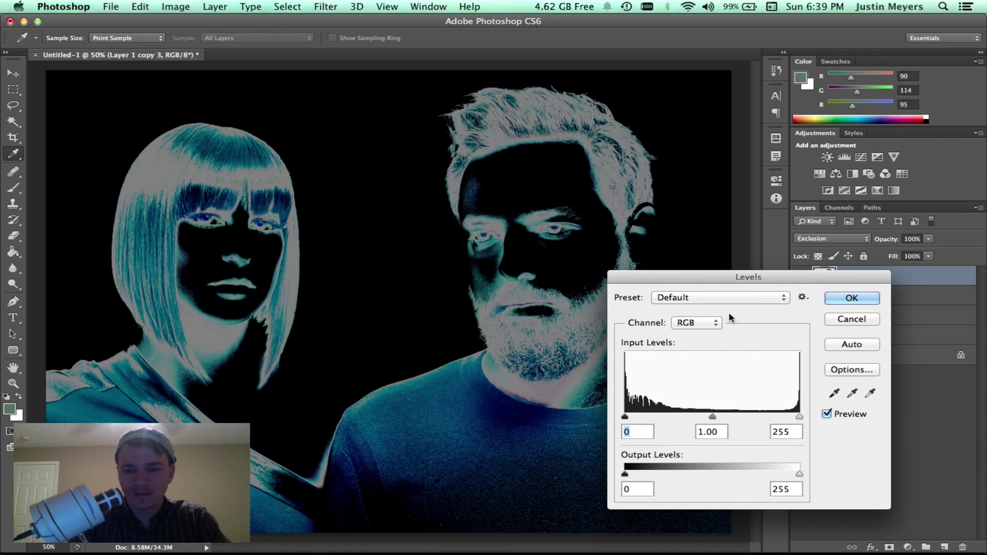
# - Cut Layer 1 copy 3's Blue output level to 0, tinting it yellow
pyautogui.click(702, 321)
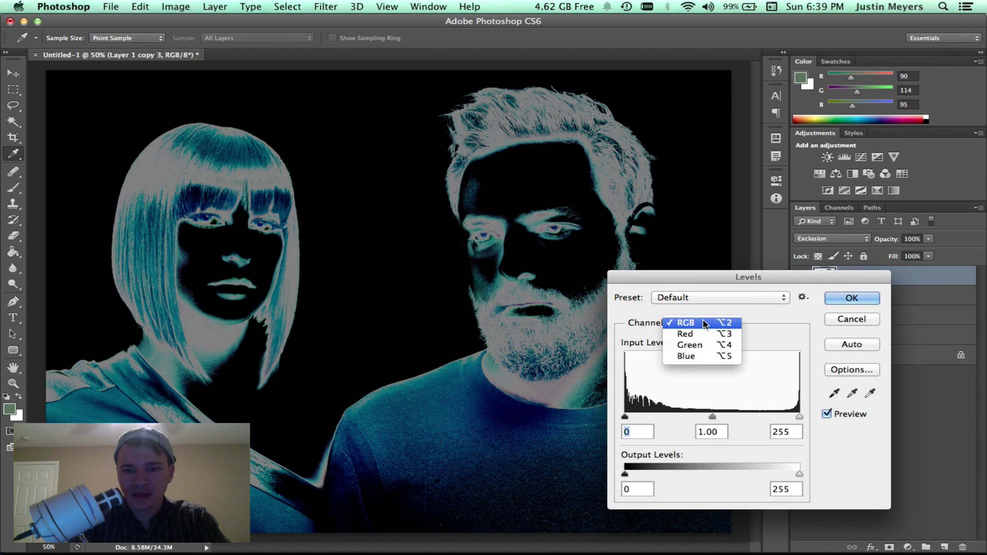
pyautogui.click(699, 359)
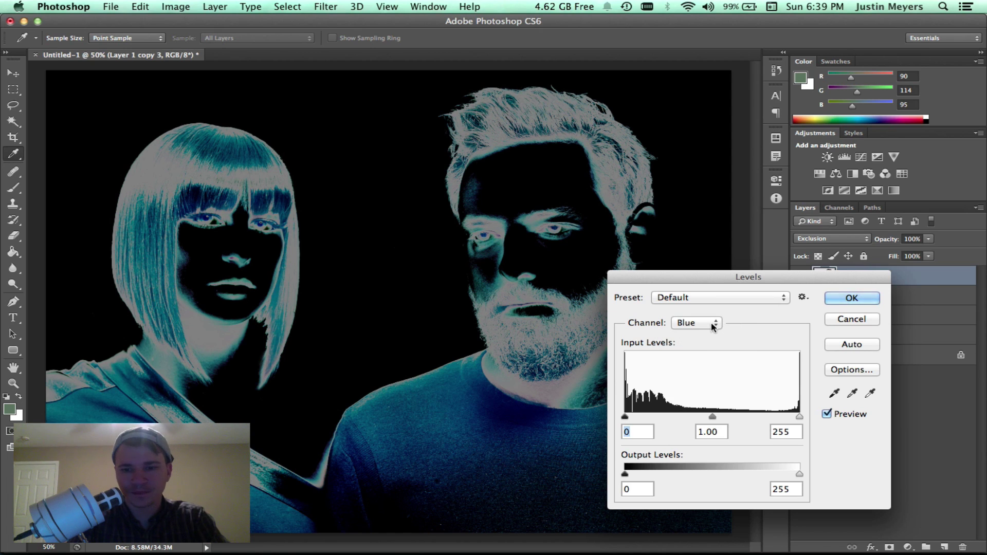
pyautogui.moveTo(799, 473); pyautogui.dragTo(656, 481)
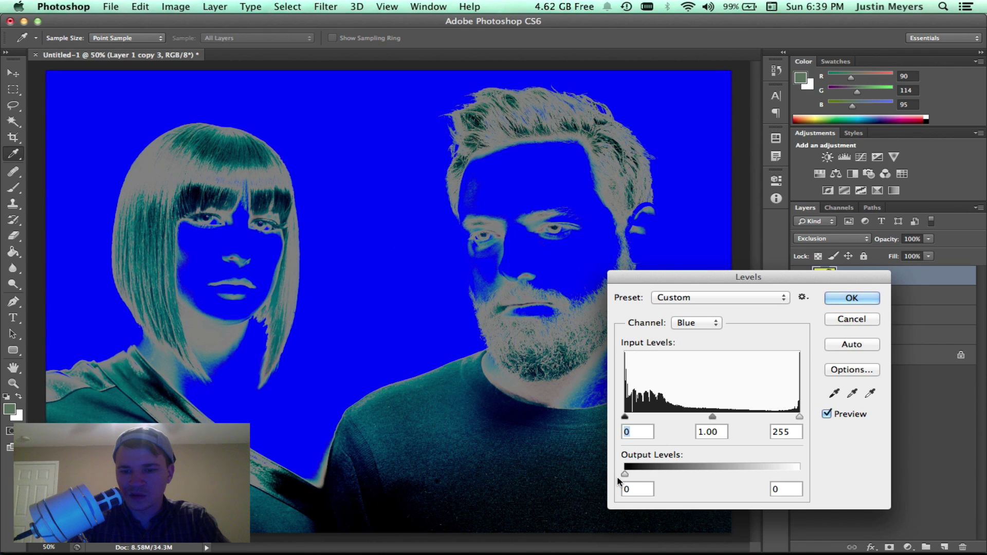
pyautogui.click(854, 298)
# - Cut Layer 1 copy 2's Green output level to 0 in Levels, tinting it magenta
pyautogui.click(859, 297)
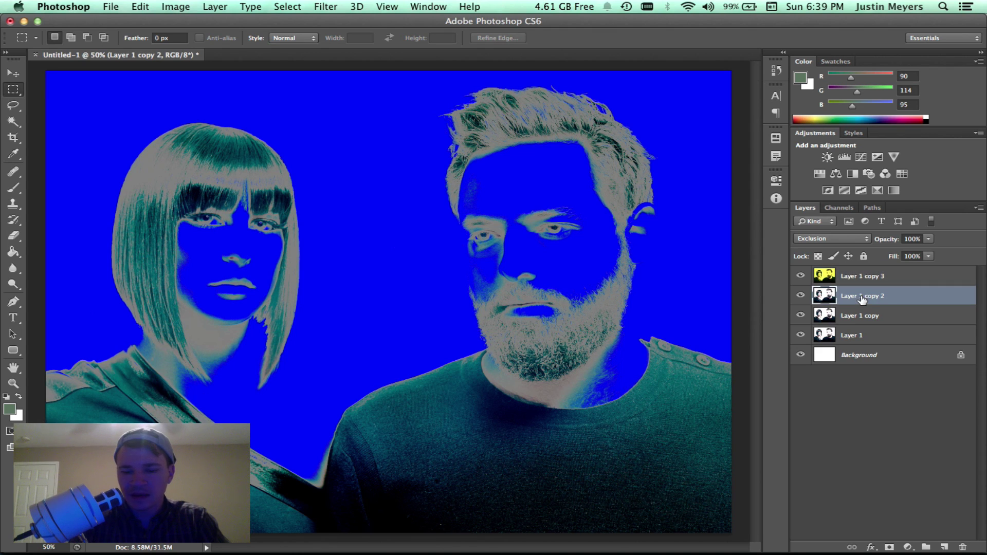
pyautogui.press('super+l')
pyautogui.click(709, 326)
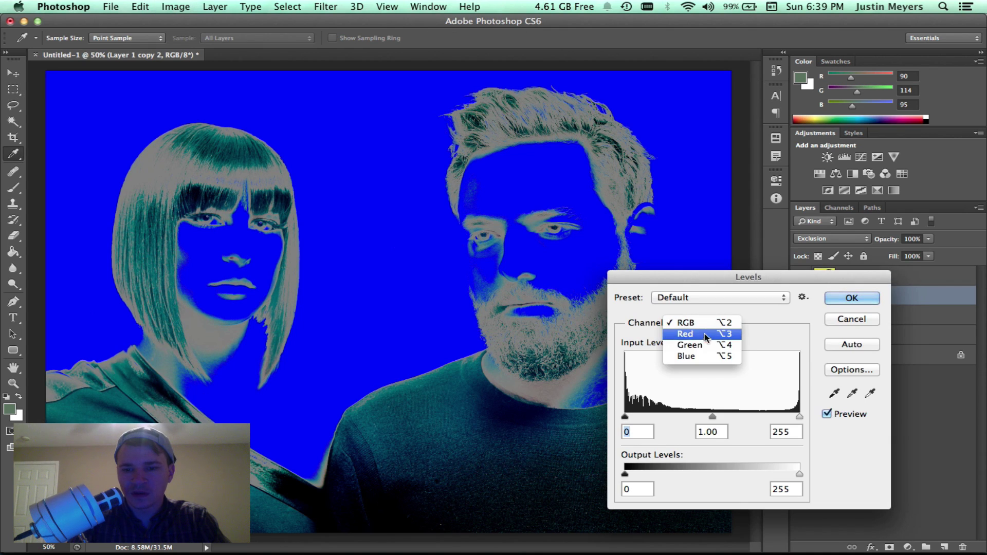
pyautogui.click(707, 343)
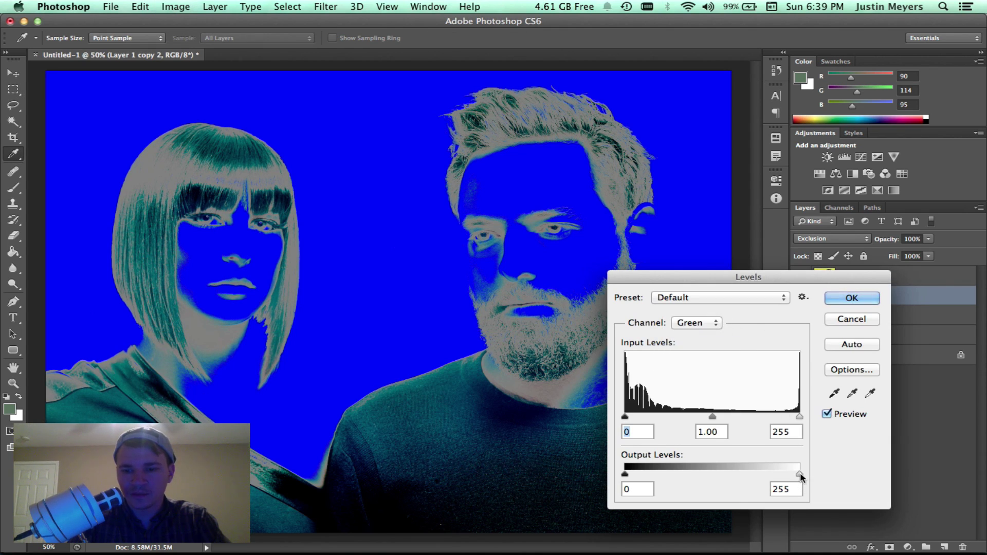
pyautogui.moveTo(800, 477); pyautogui.dragTo(596, 473)
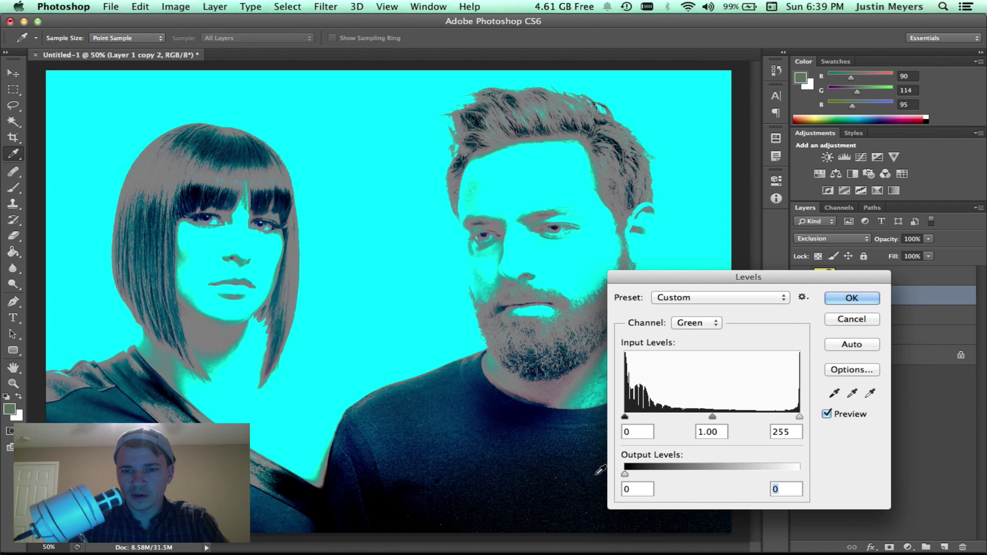
pyautogui.press('Return')
pyautogui.press('m')
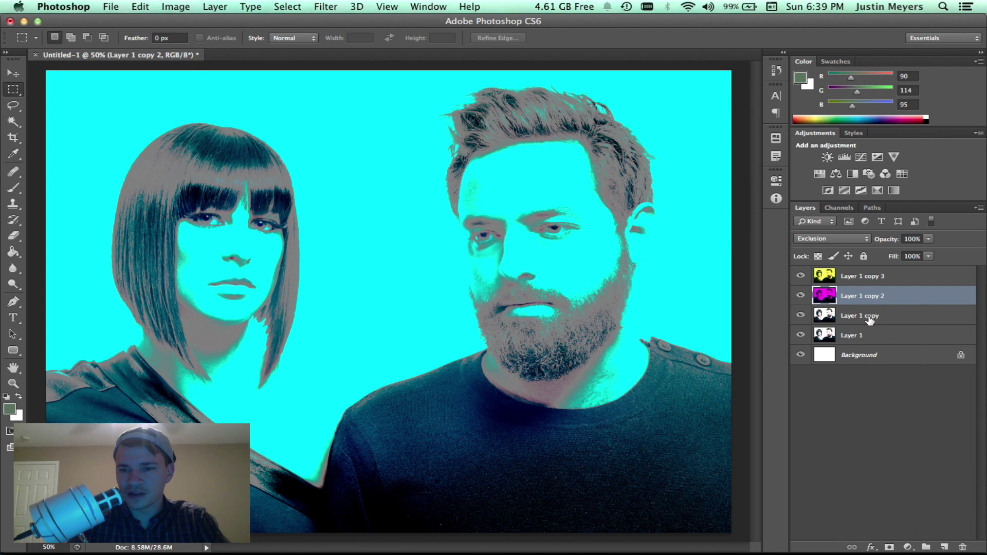
# - Drag Layer 1 copy's Red output level to 0 in Levels, tinting it cyan
pyautogui.click(870, 320)
pyautogui.press('super+l')
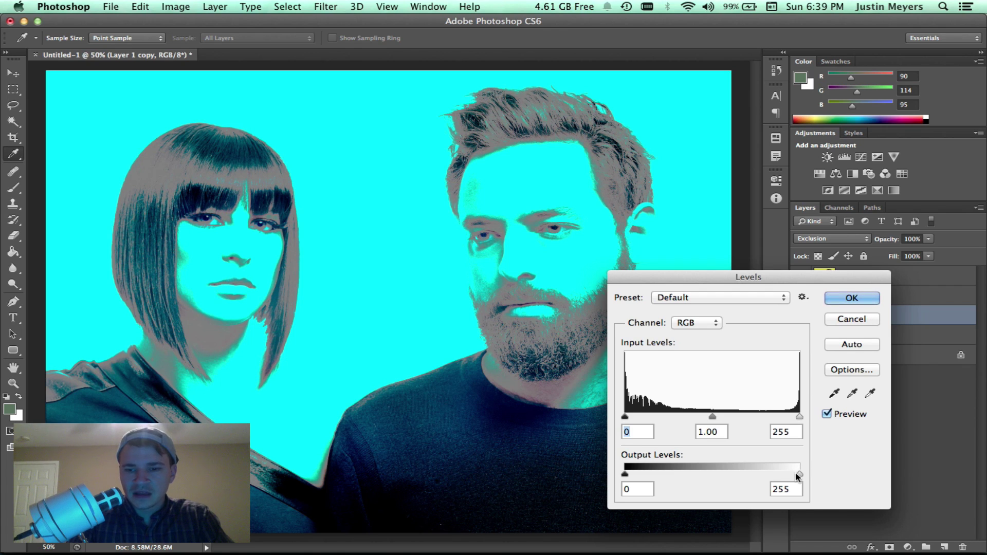
pyautogui.click(687, 329)
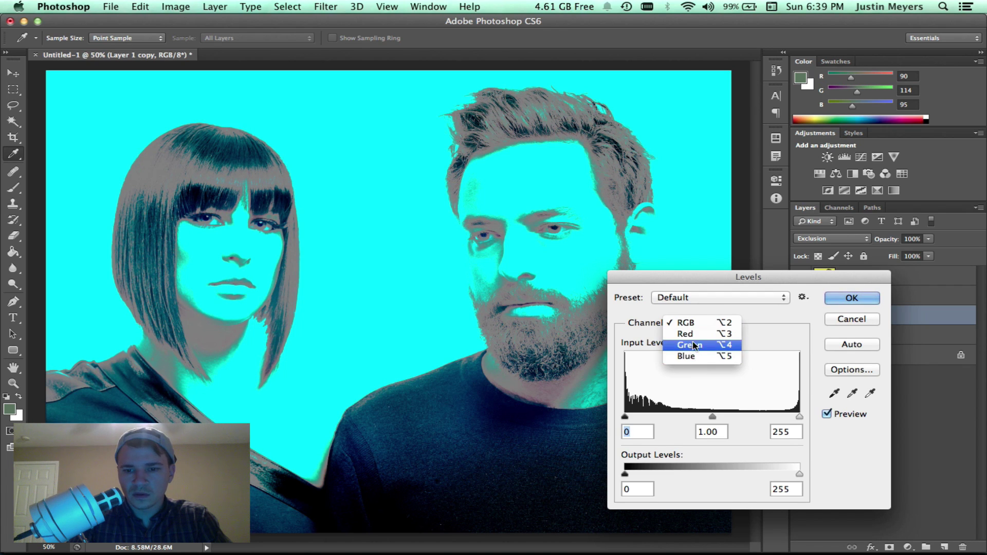
pyautogui.click(687, 338)
pyautogui.moveTo(800, 474); pyautogui.dragTo(556, 466)
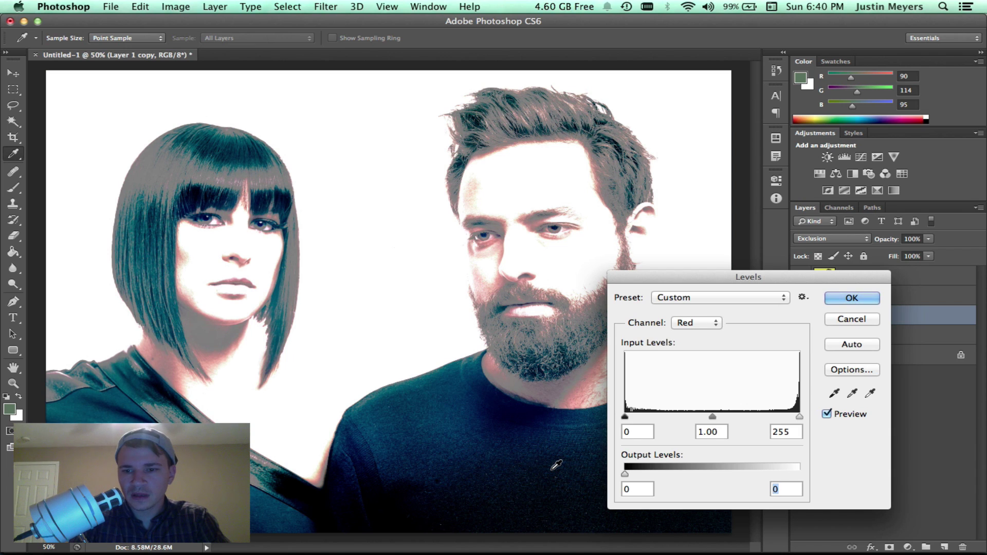
# - Apply the red adjustment, then duplicate the three tinted copies and group the duplicates
pyautogui.press('Return')
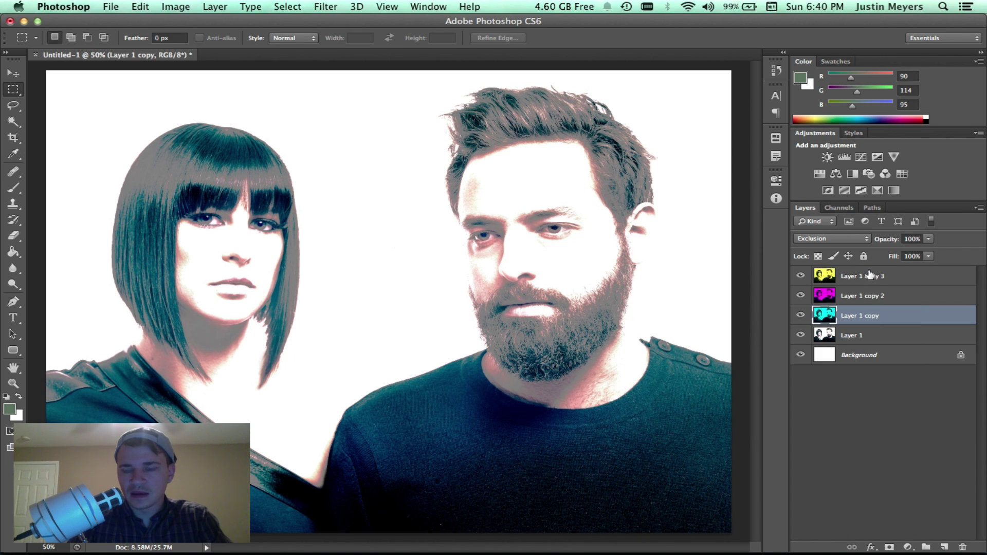
pyautogui.keyDown('shift'); pyautogui.click(869, 278); pyautogui.keyUp('shift')
pyautogui.press('super+j')
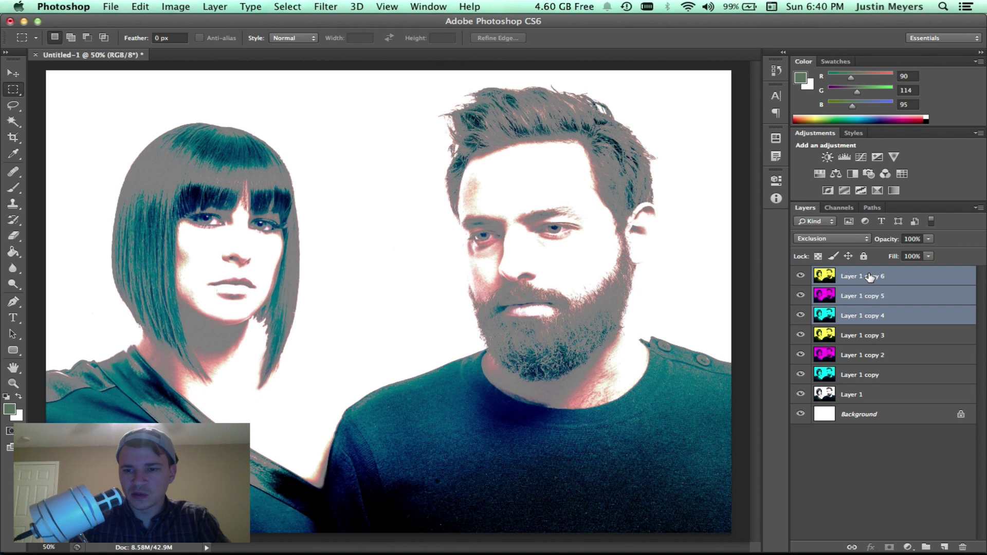
pyautogui.press('super+g')
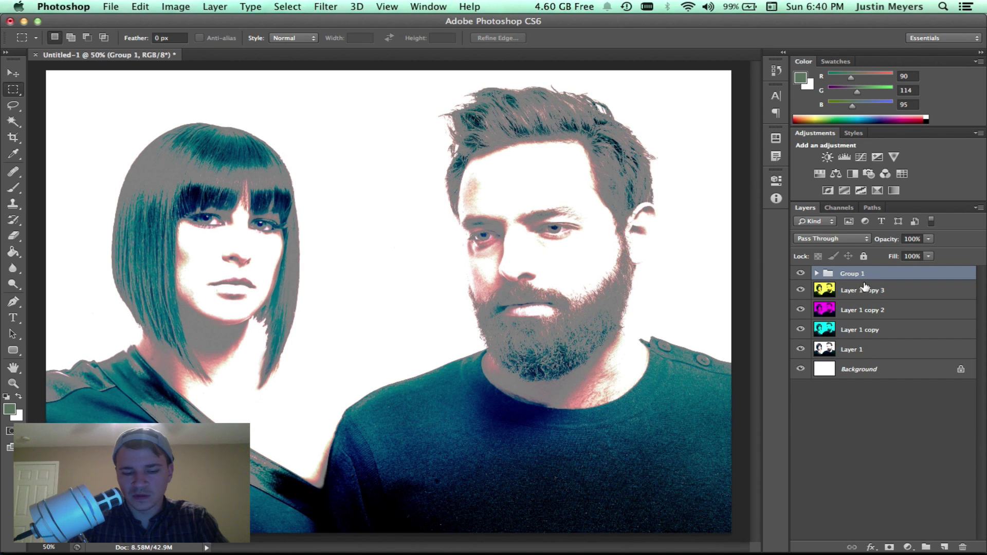
pyautogui.press('super+z')
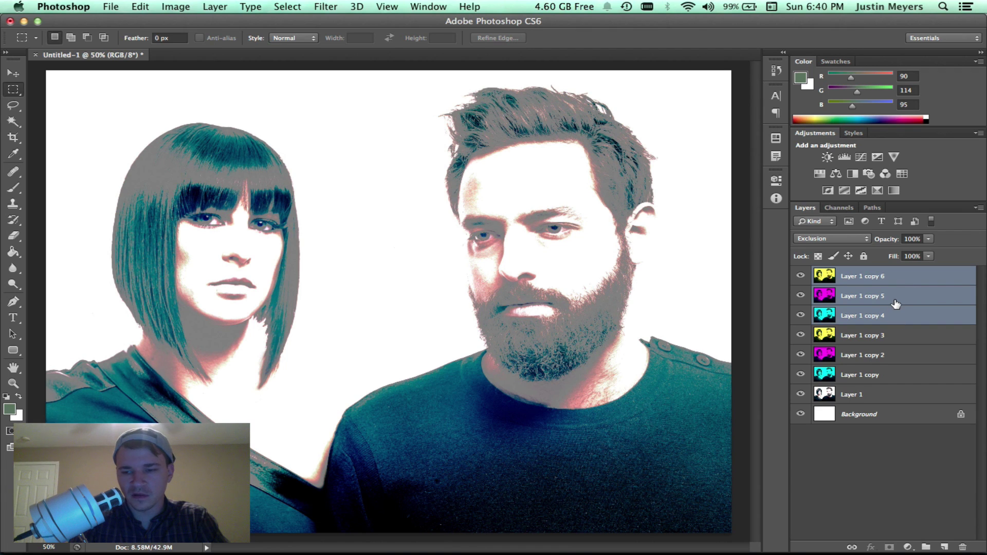
pyautogui.press('super+g')
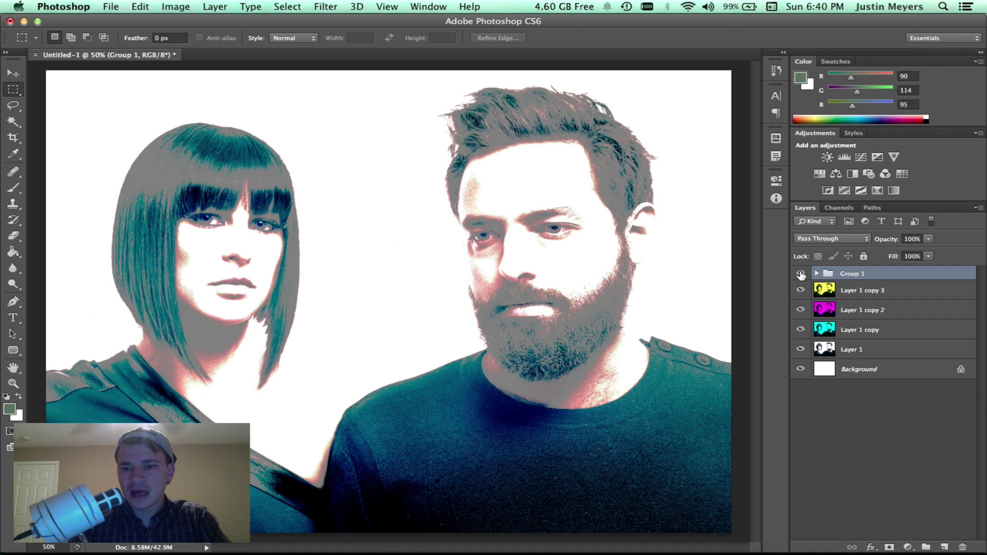
# - Hide the group, move it just above Background, and rename it 'backup'
pyautogui.click(800, 273)
pyautogui.moveTo(836, 275); pyautogui.dragTo(828, 355)
pyautogui.doubleClick(850, 353)
pyautogui.write('backup')
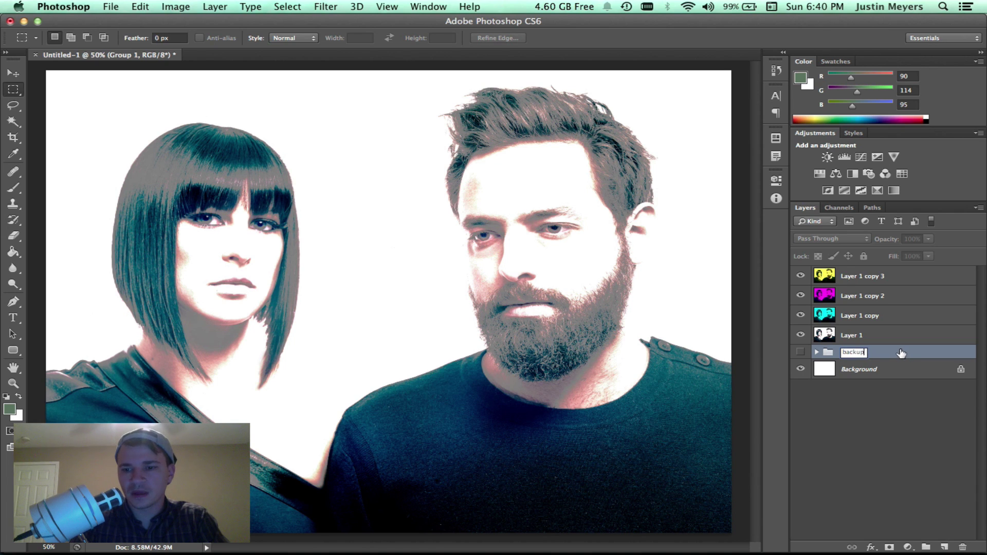
pyautogui.press('Return')
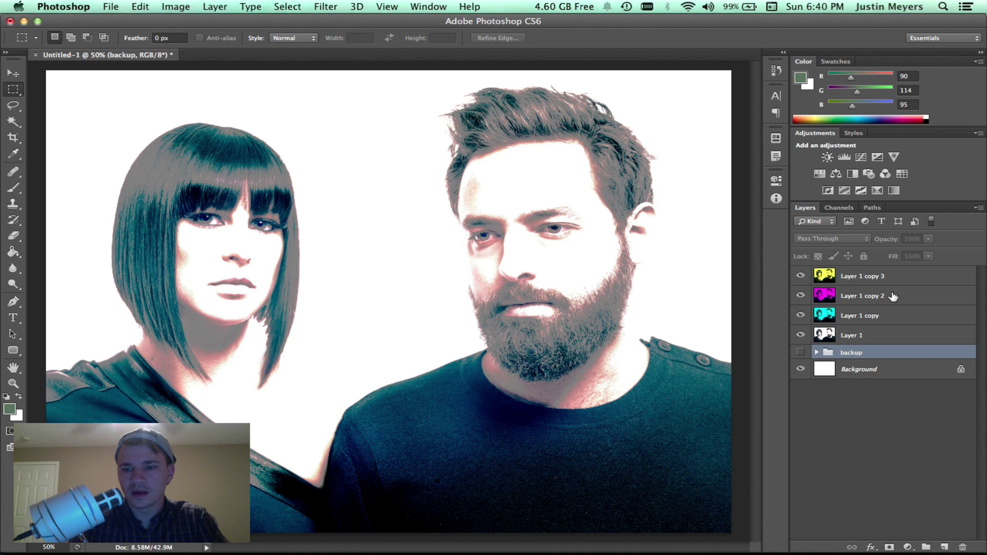
pyautogui.click(873, 278)
# - Nudge the yellow Layer 1 copy 3 sideways with the Move tool
pyautogui.keyDown('shift'); pyautogui.click(868, 318); pyautogui.keyUp('shift')
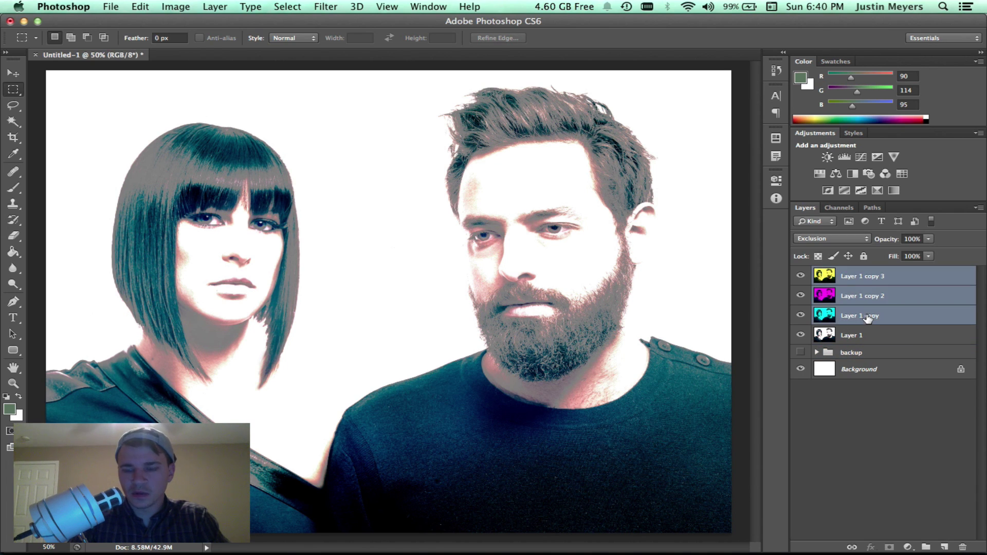
pyautogui.click(868, 278)
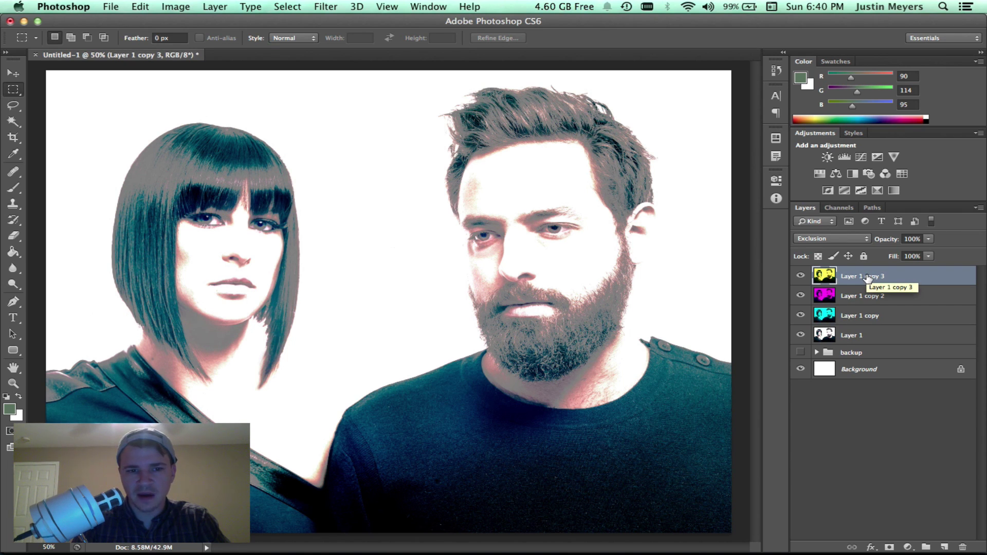
pyautogui.press('v')
pyautogui.hotkey('shift', 'Left')
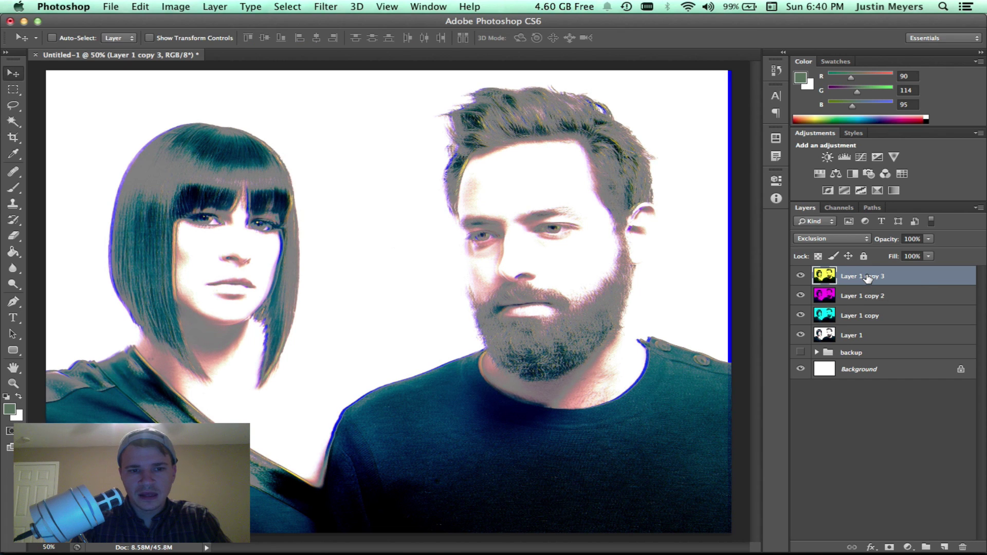
pyautogui.hotkey('shift', 'Left')
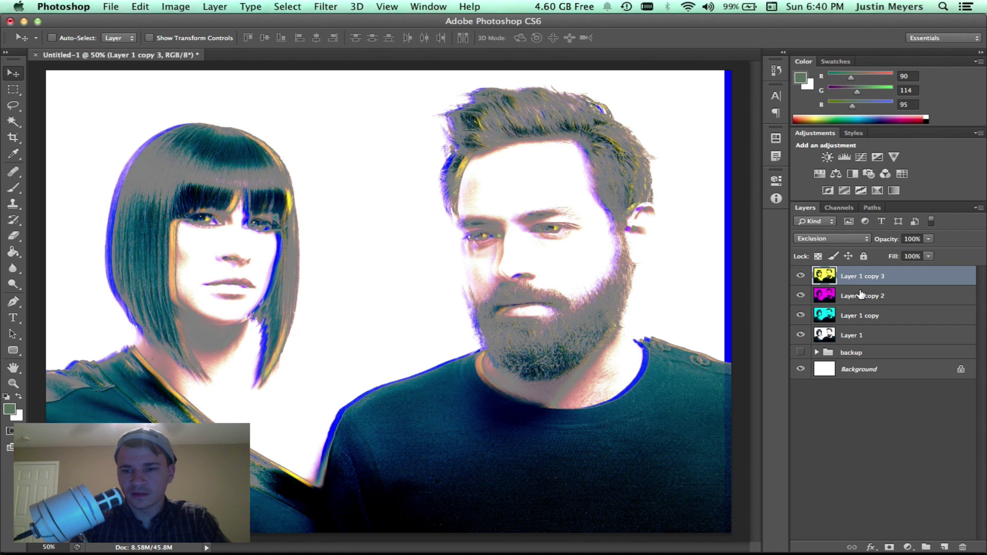
pyautogui.hotkey('shift', 'Right')
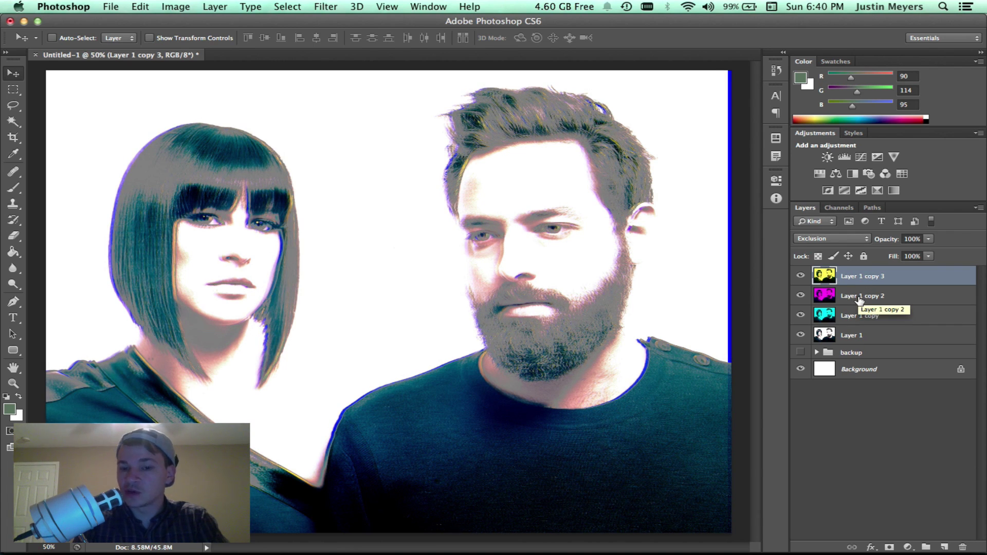
pyautogui.hotkey('shift', 'Right')
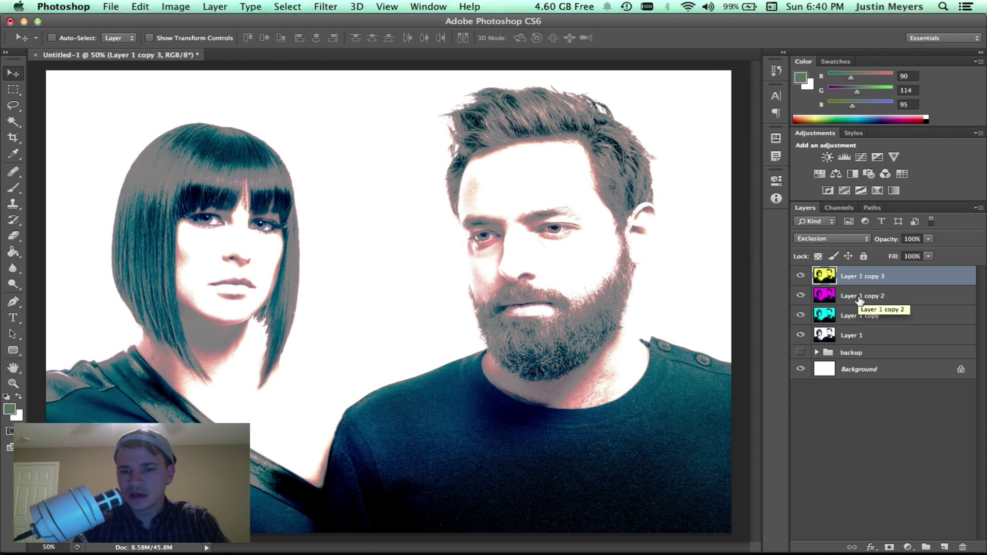
pyautogui.hotkey('shift', 'Left')
pyautogui.hotkey('shift', 'Right')
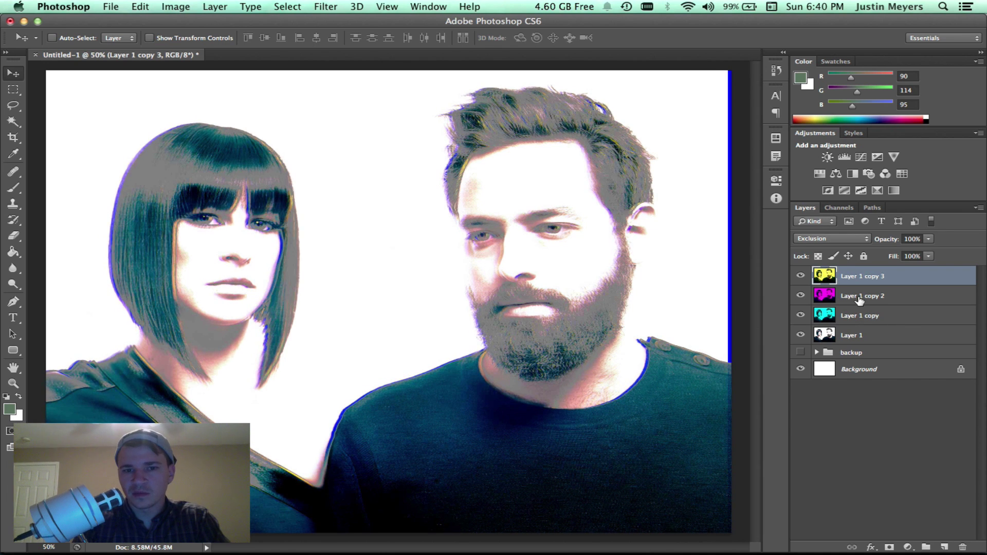
# - Offset the magenta and cyan copies to the right to create colour fringes
pyautogui.click(849, 311)
pyautogui.click(854, 297)
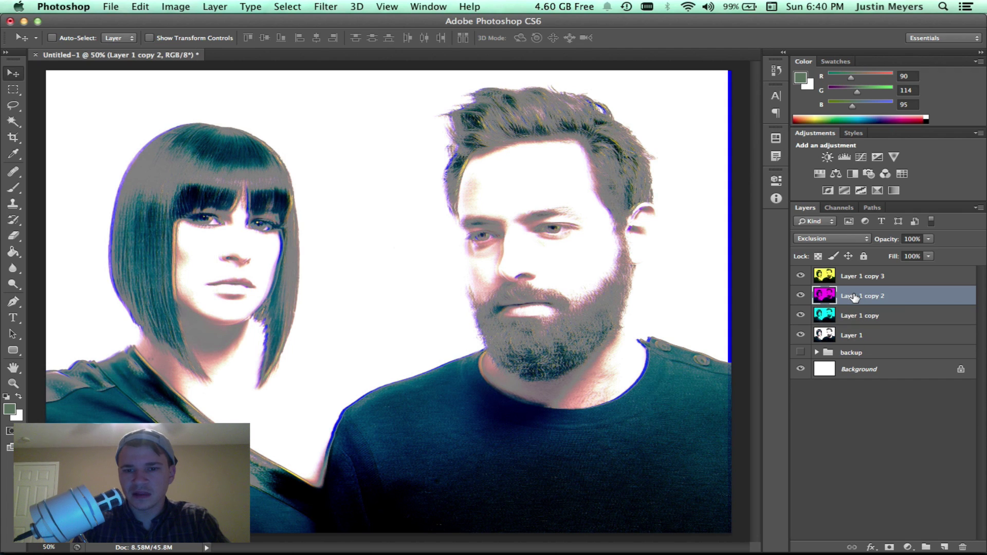
pyautogui.hotkey('shift', 'Right')
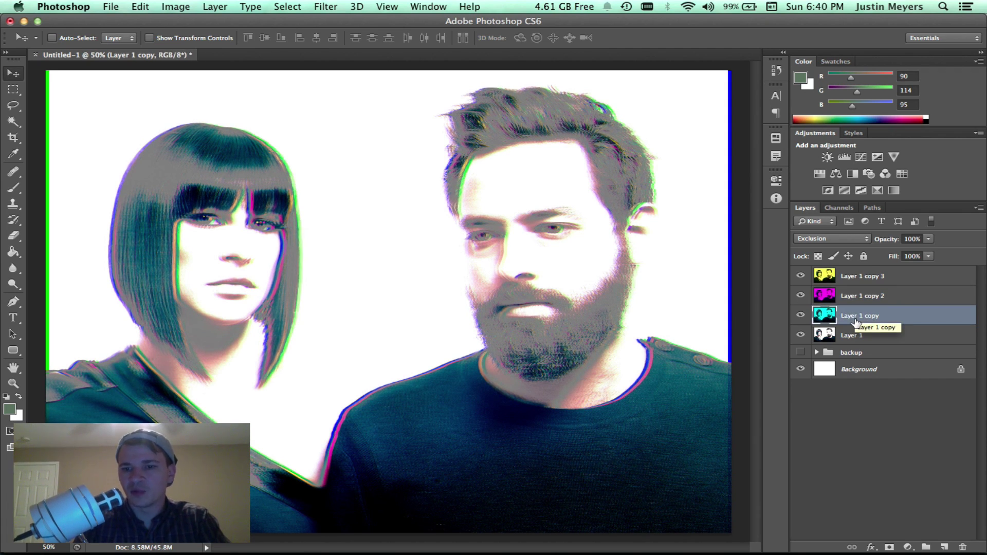
pyautogui.hotkey('shift', 'Right')
pyautogui.hotkey('shift', 'Right')
pyautogui.hotkey('shift', 'Right')
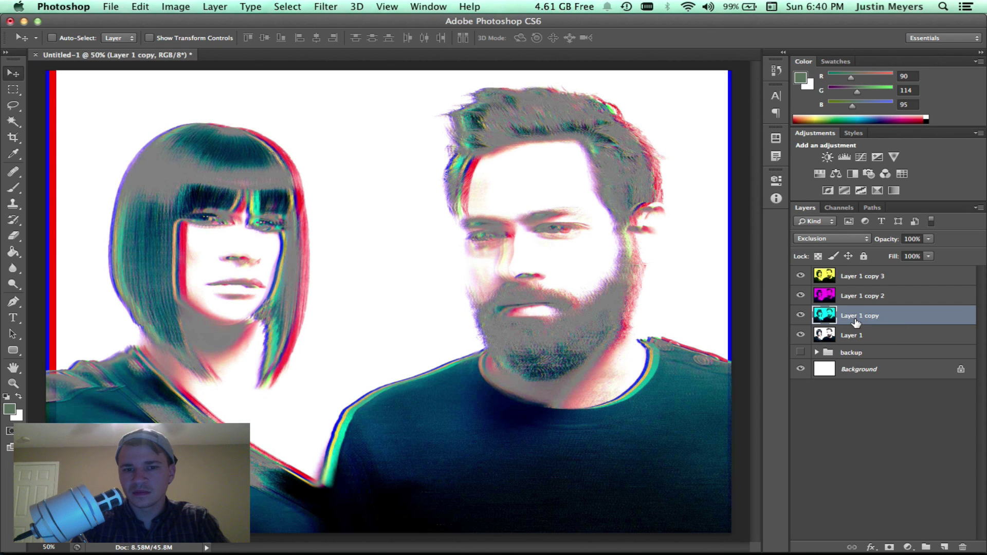
pyautogui.hotkey('shift', 'Left')
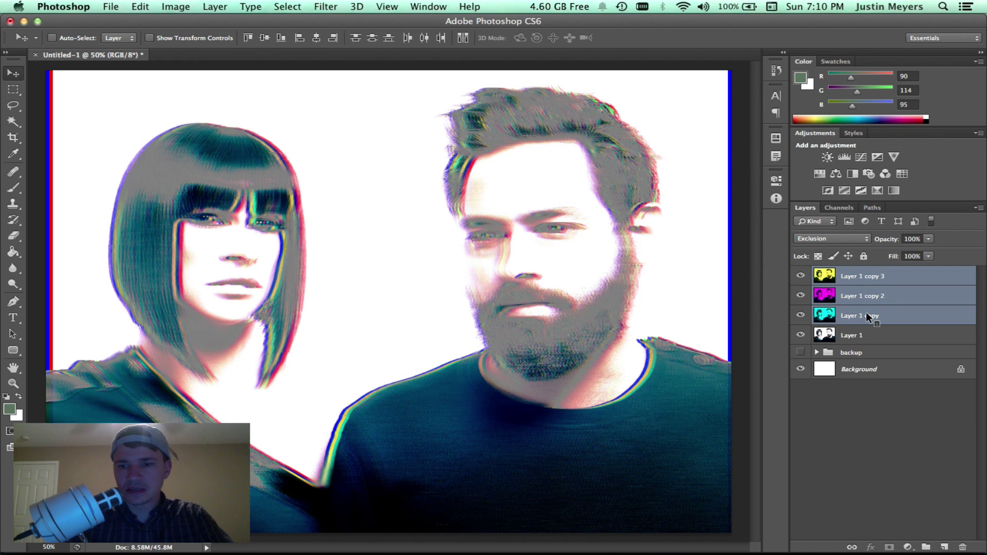
# - Merge the three tinted copies, set the result to Exclusion at 70% opacity
pyautogui.rightClick(867, 315)
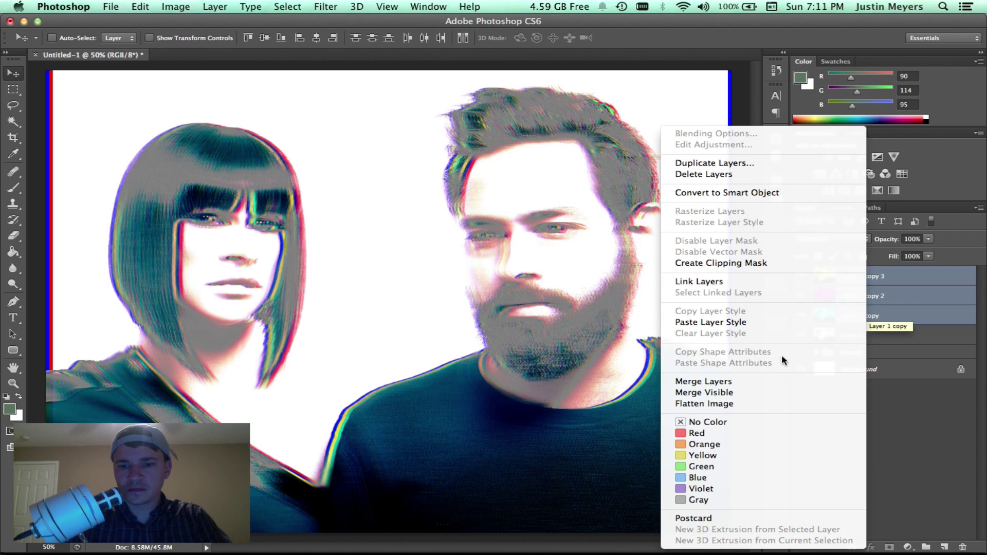
pyautogui.click(776, 381)
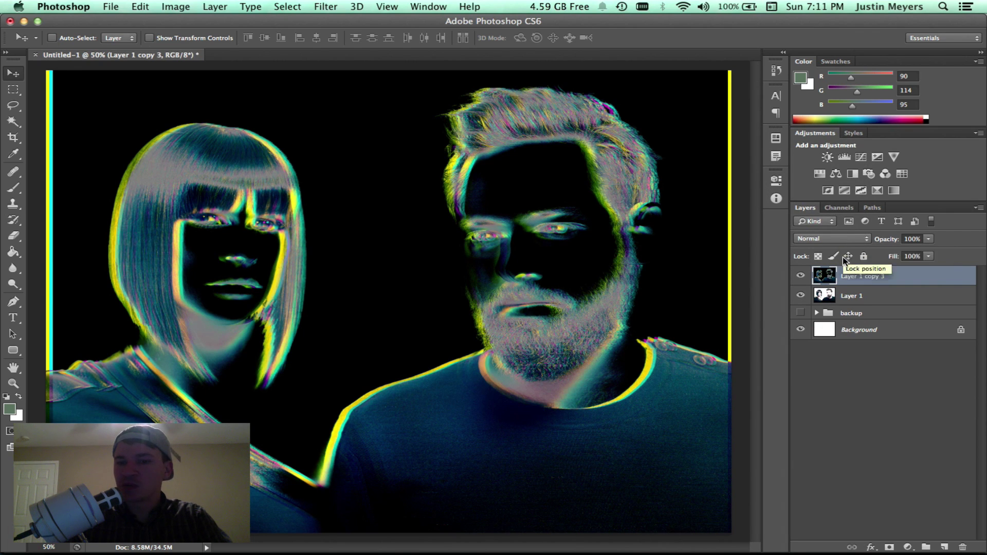
pyautogui.click(843, 239)
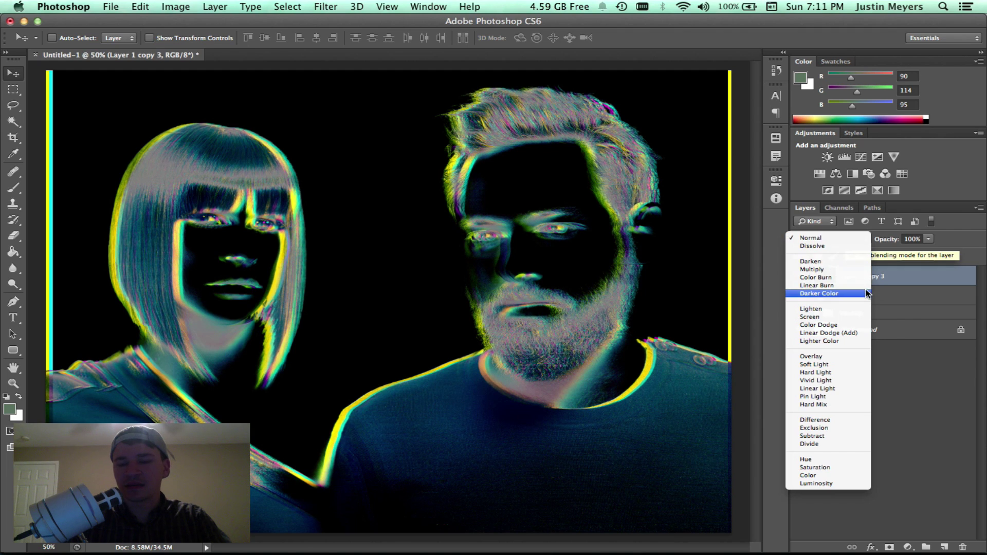
pyautogui.click(842, 431)
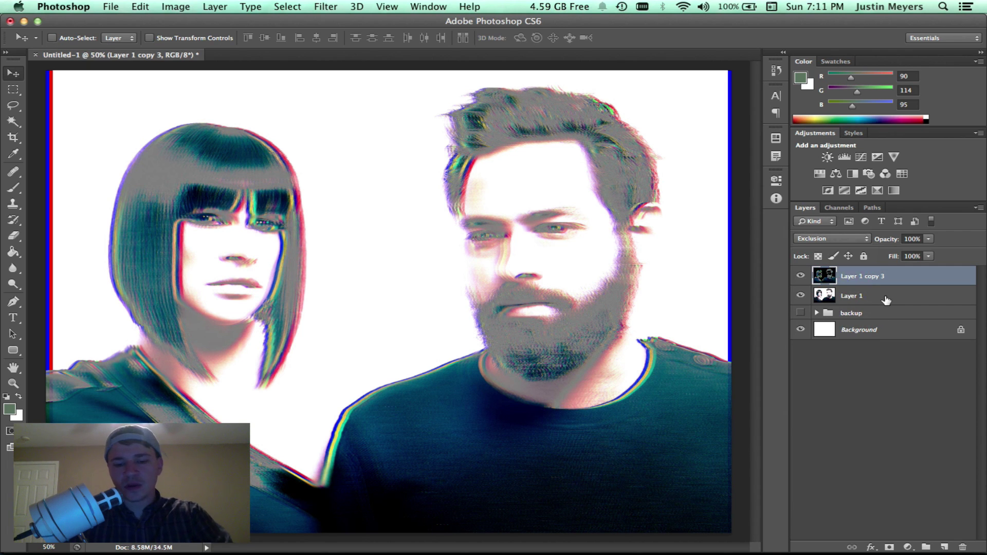
pyautogui.press('7')
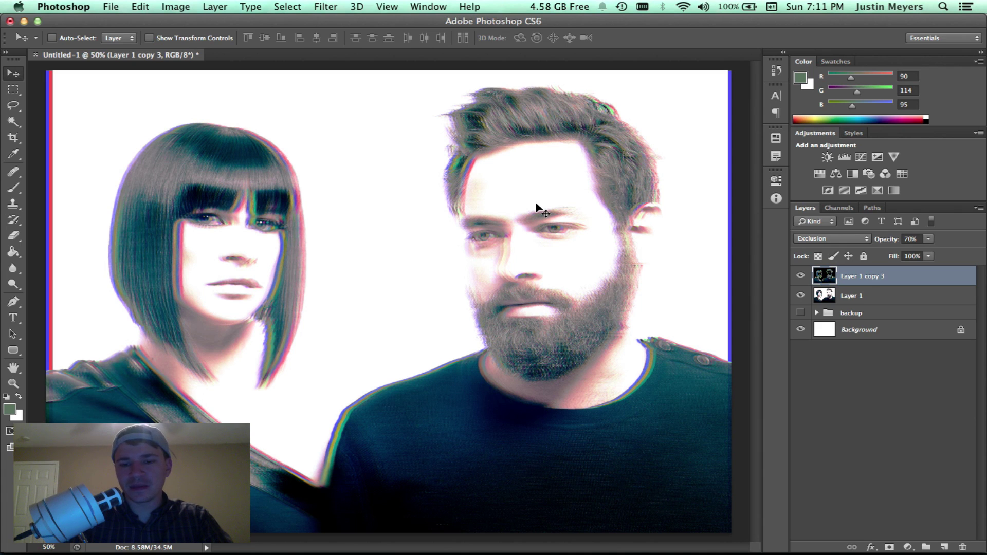
# - Draw a rectangular marquee across the lower image, then deselect it
pyautogui.press('m')
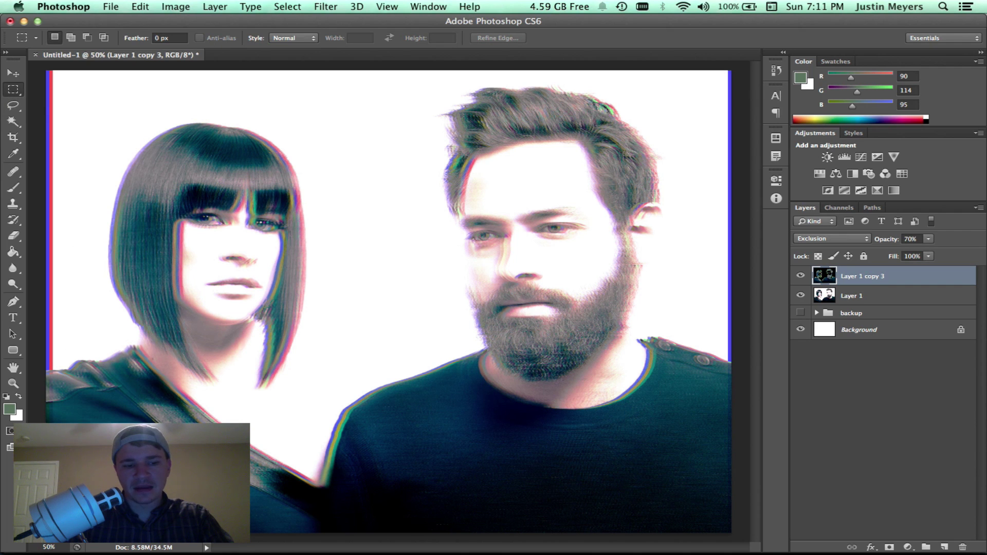
pyautogui.moveTo(46, 506); pyautogui.dragTo(764, 414)
pyautogui.press('super+d')
# - Show rulers and drag horizontal guides across the photo near the bottom and shoulders
pyautogui.press('v')
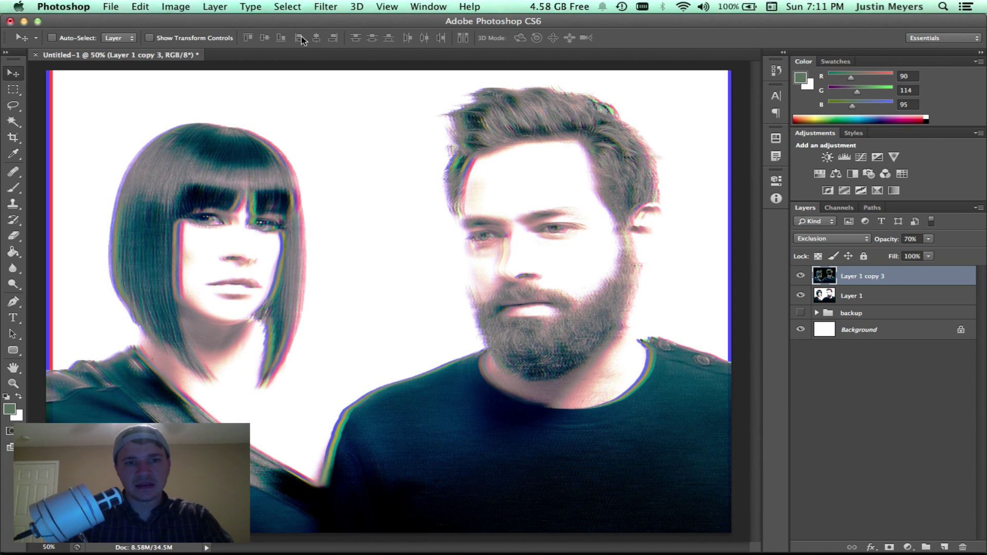
pyautogui.press('super+r')
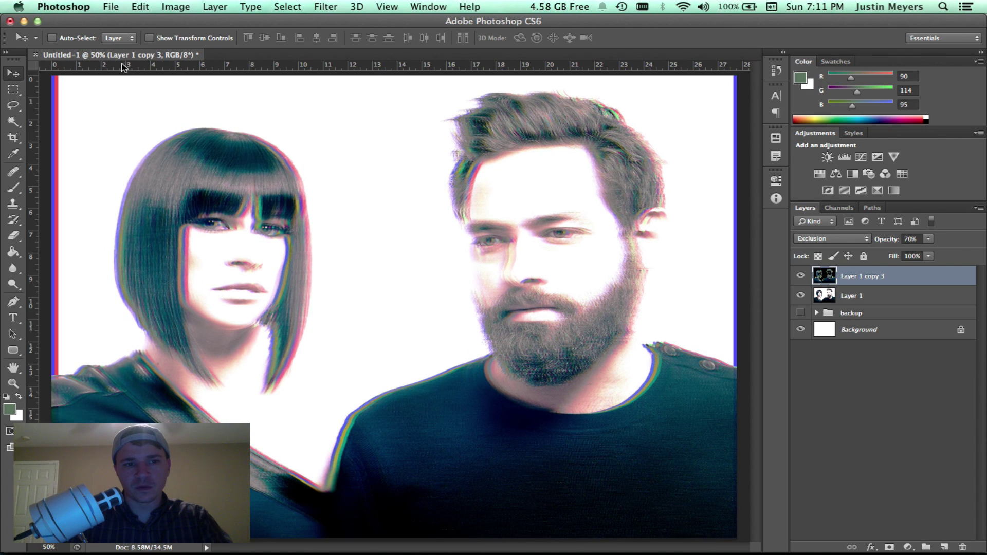
pyautogui.moveTo(123, 67); pyautogui.dragTo(104, 422)
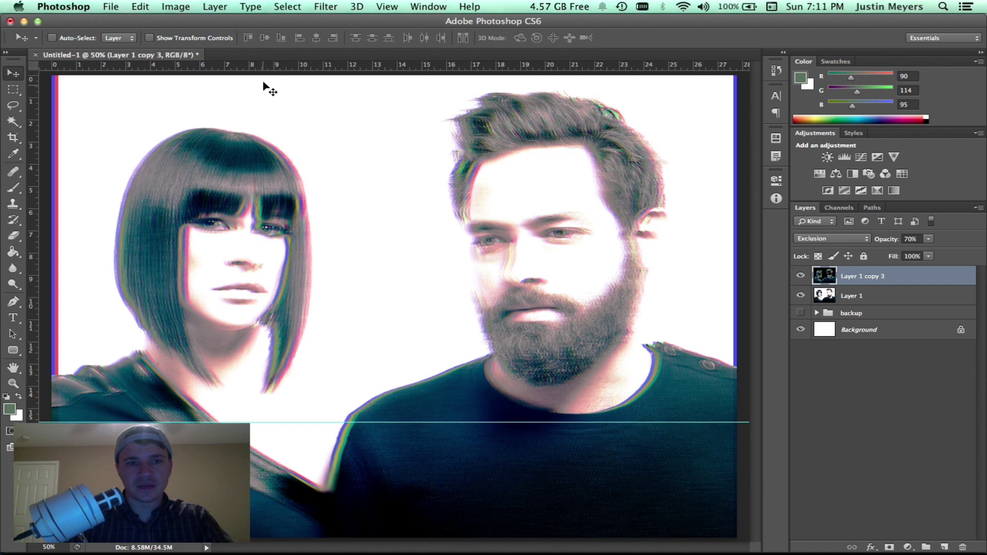
pyautogui.moveTo(271, 66); pyautogui.dragTo(278, 207)
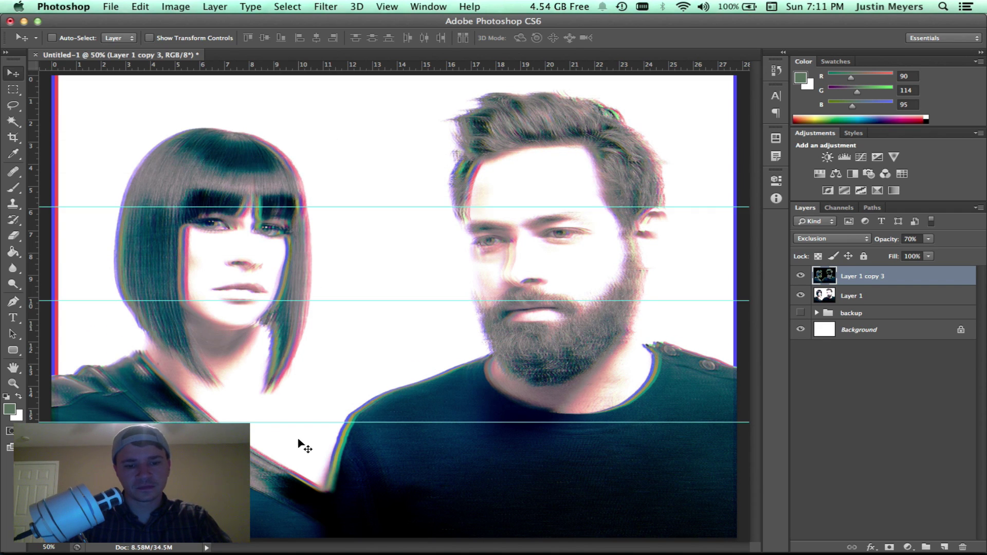
pyautogui.moveTo(302, 422); pyautogui.dragTo(298, 465)
pyautogui.moveTo(326, 300); pyautogui.dragTo(320, 379)
# - Add guides at the eyes and head tops, and adjust guides across the faces and shoulders
pyautogui.moveTo(329, 300); pyautogui.dragTo(323, 287)
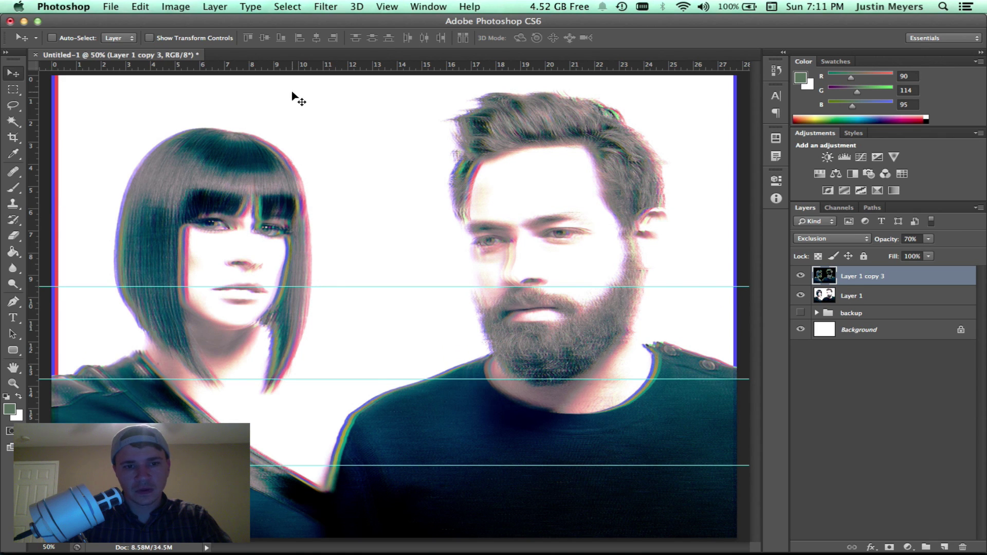
pyautogui.moveTo(291, 65); pyautogui.dragTo(293, 206)
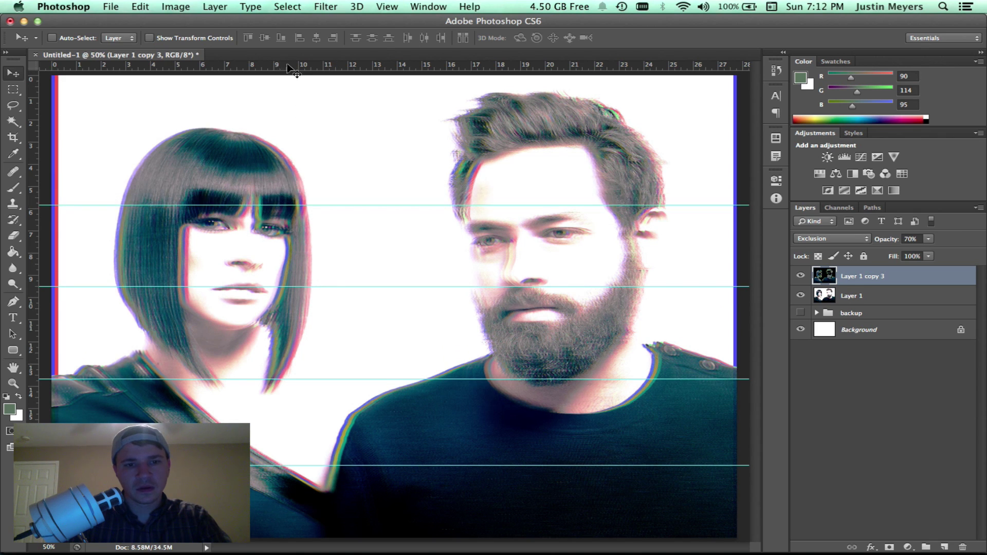
pyautogui.moveTo(289, 67); pyautogui.dragTo(273, 133)
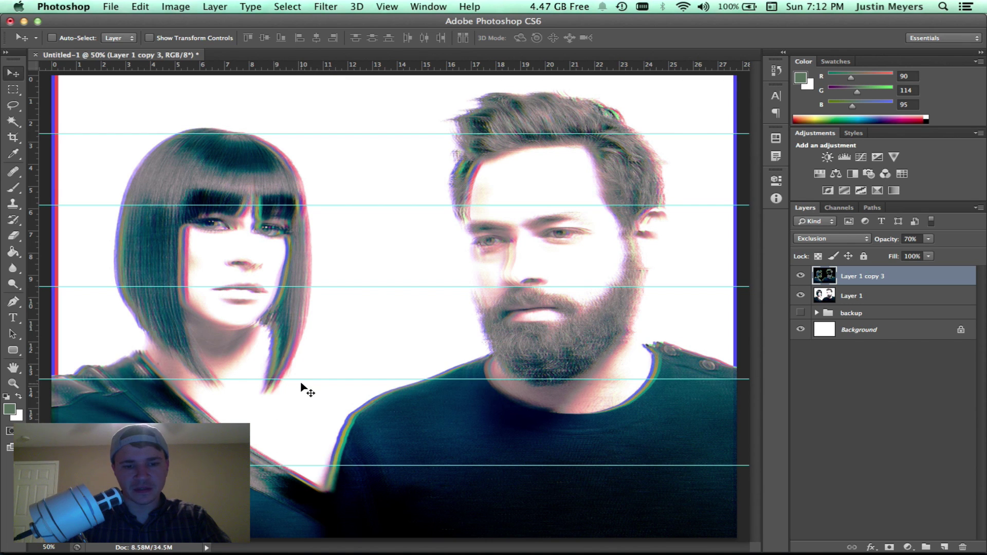
pyautogui.moveTo(301, 379); pyautogui.dragTo(301, 393)
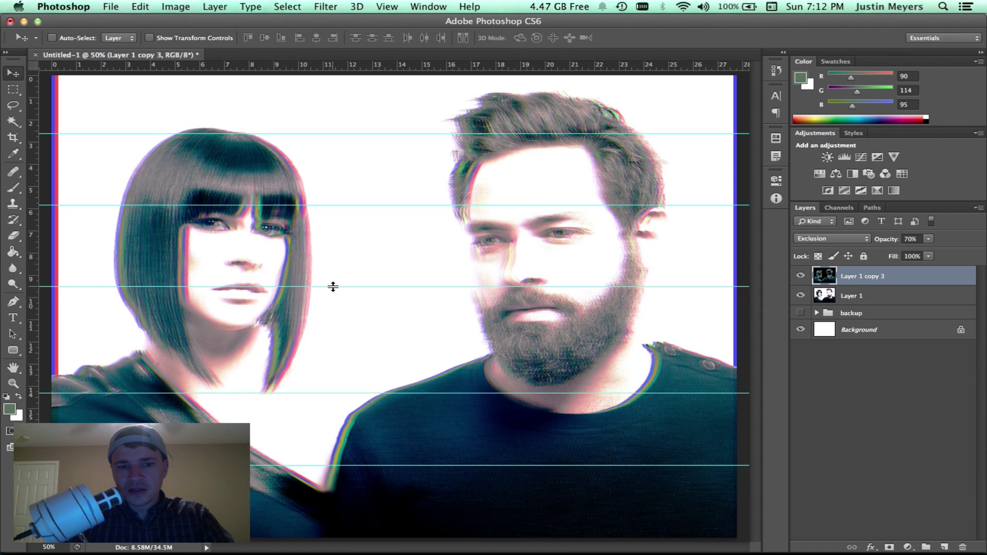
pyautogui.moveTo(333, 287); pyautogui.dragTo(327, 321)
pyautogui.moveTo(340, 204); pyautogui.dragTo(339, 229)
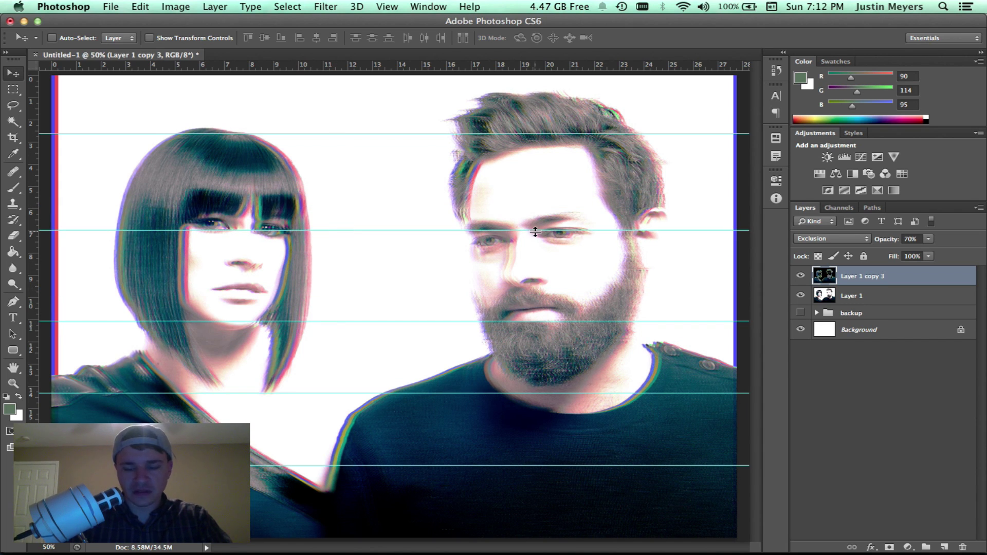
pyautogui.press('m')
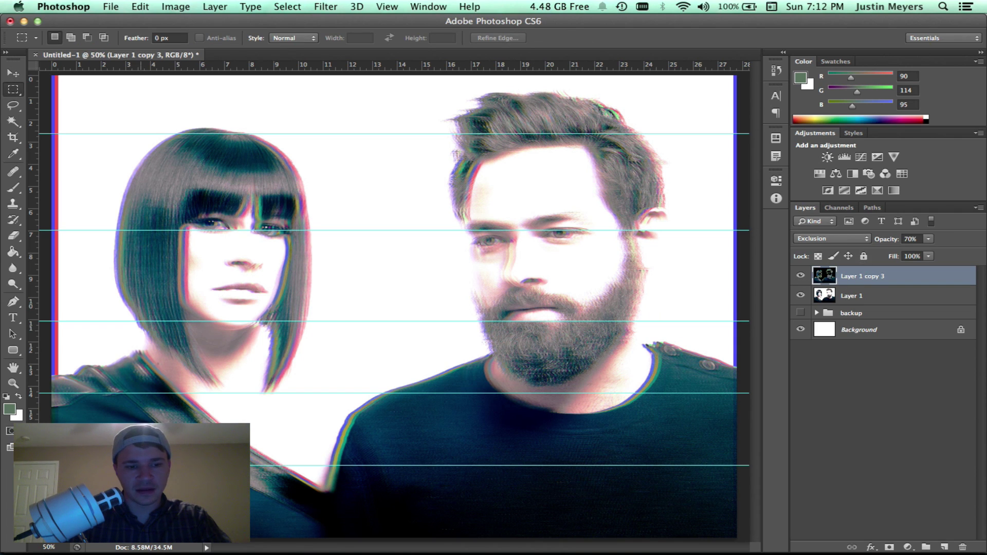
# - Marquee the strip below the lowest guide and copy it onto a new Layer 2 with Layer Via Copy
pyautogui.moveTo(205, 466); pyautogui.dragTo(753, 553)
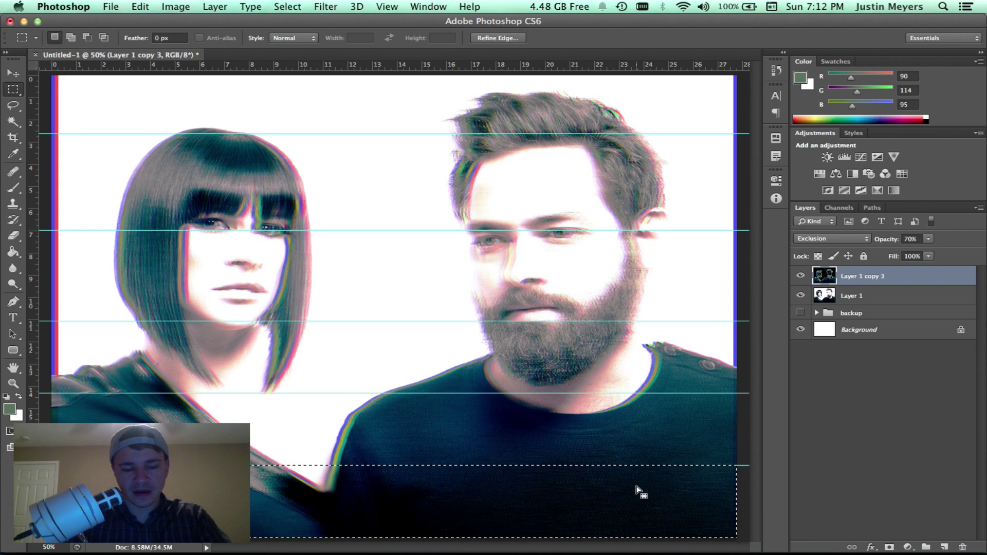
pyautogui.rightClick(632, 499)
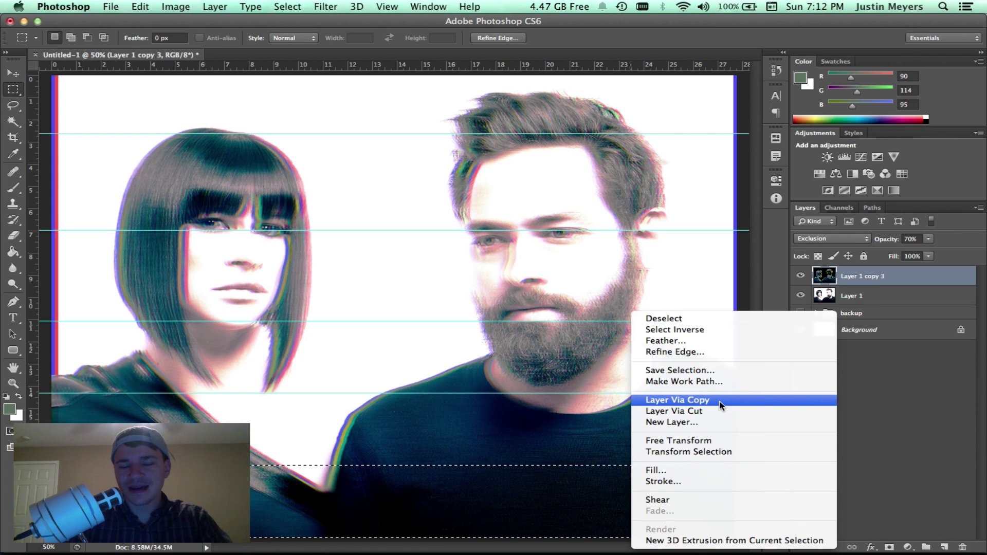
pyautogui.click(677, 400)
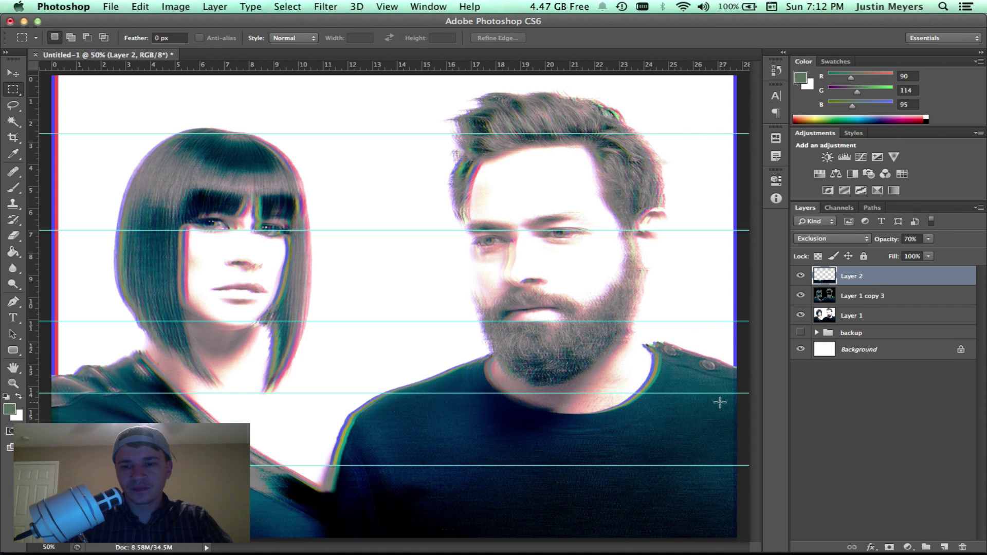
# - Copy the shoulder band to a new layer, transform it, and merge it down into Layer 2
pyautogui.press('v')
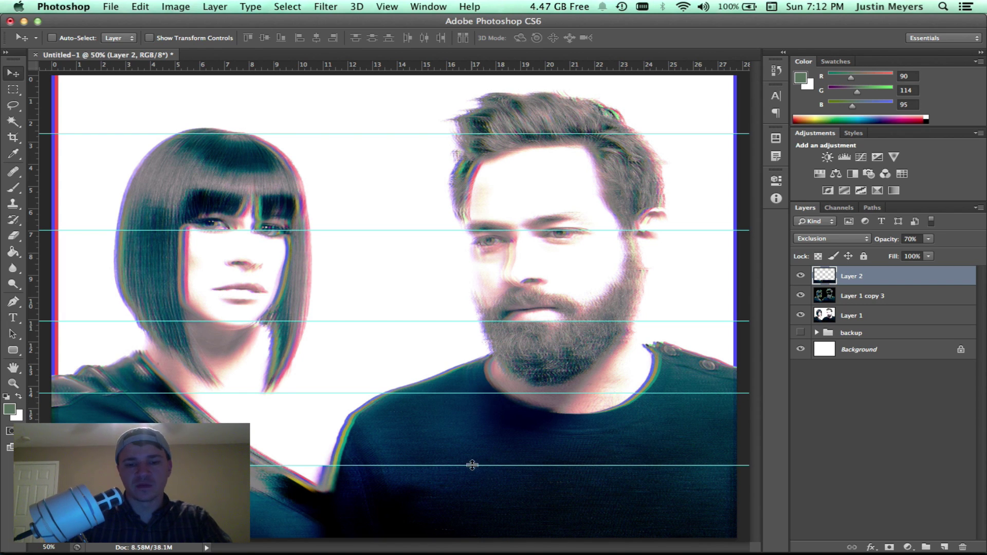
pyautogui.press('m')
pyautogui.moveTo(41, 393); pyautogui.dragTo(735, 465)
pyautogui.rightClick(670, 439)
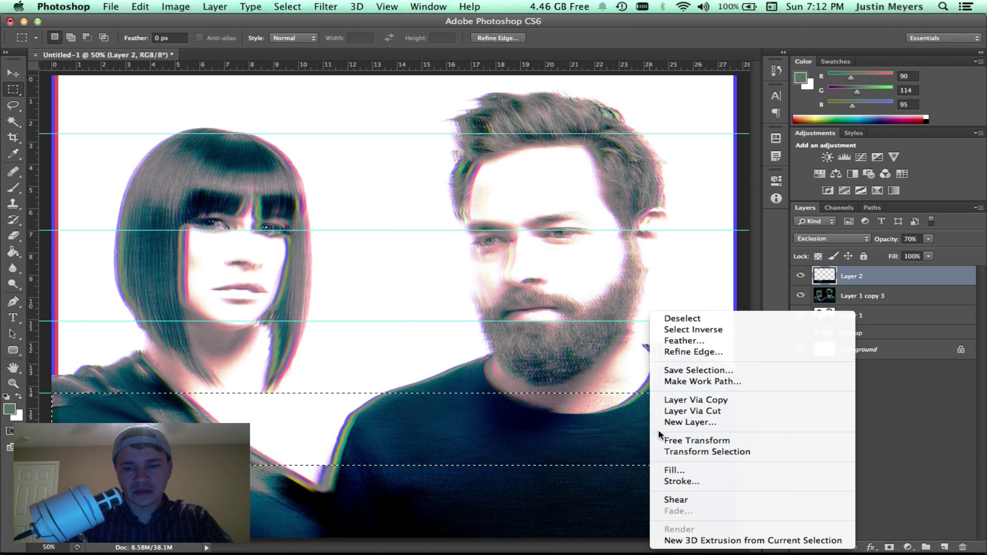
pyautogui.click(706, 401)
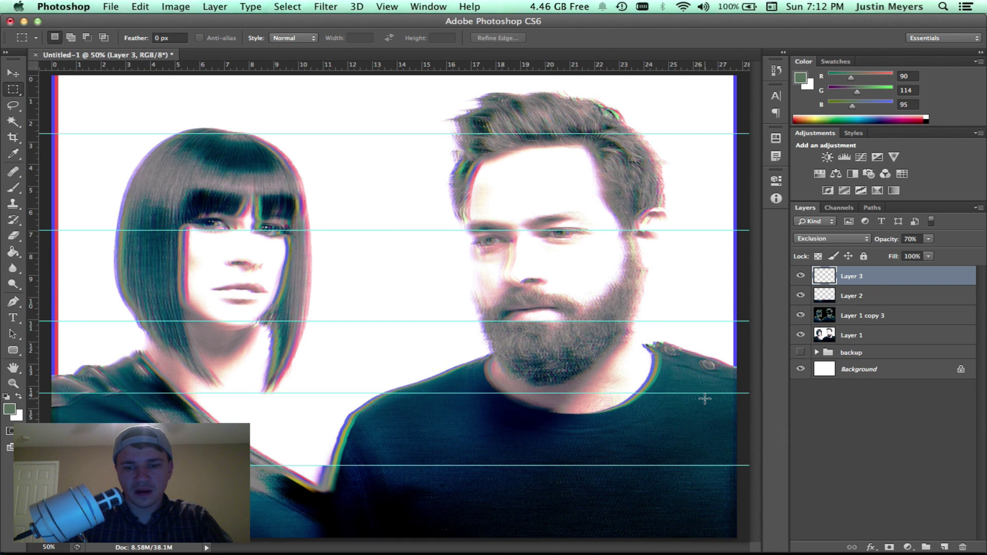
pyautogui.press('v')
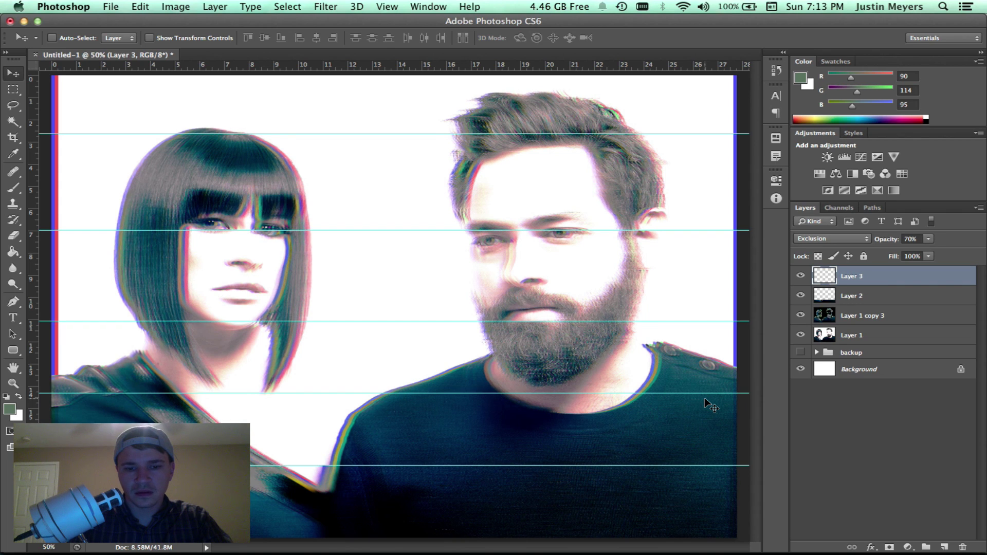
pyautogui.click(800, 277)
pyautogui.press('super+t')
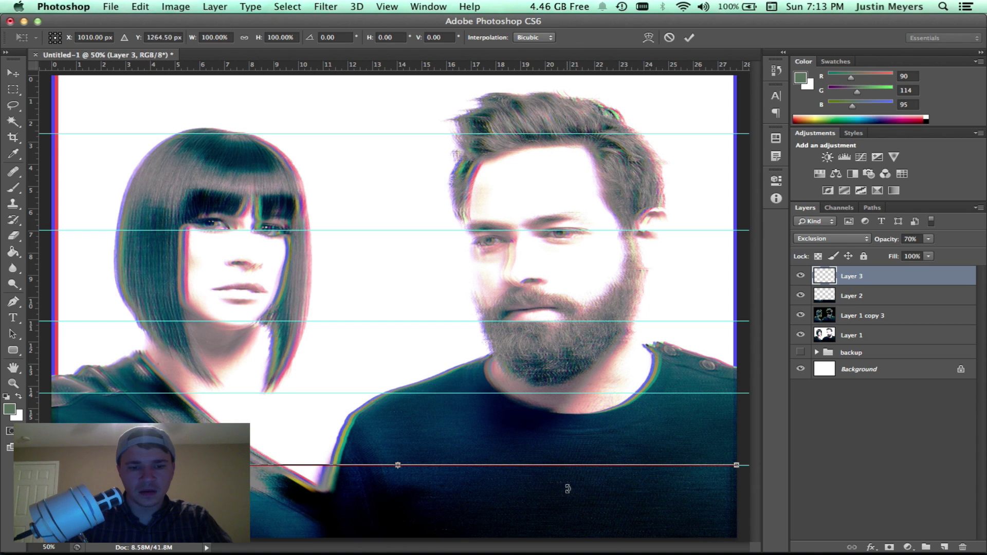
pyautogui.press('Return')
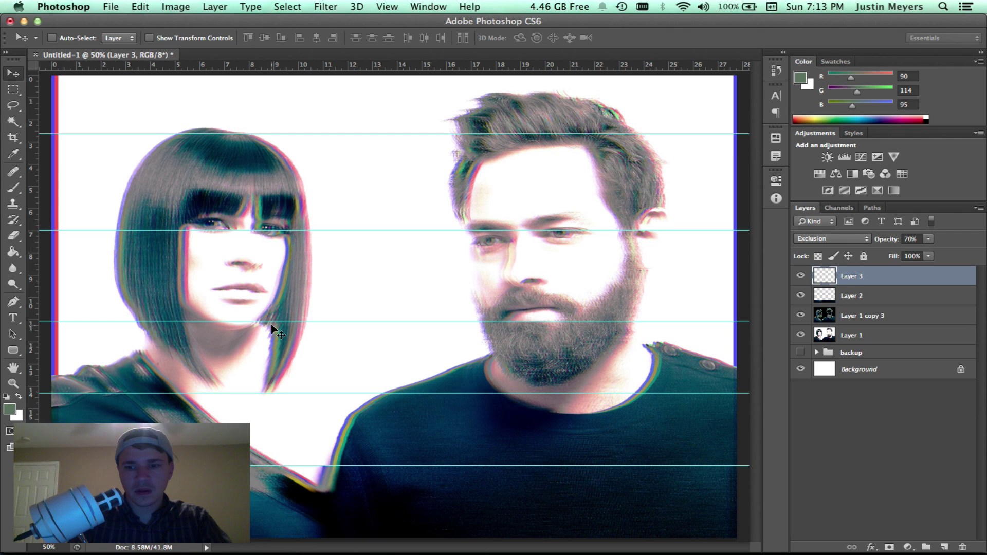
pyautogui.press('super+e')
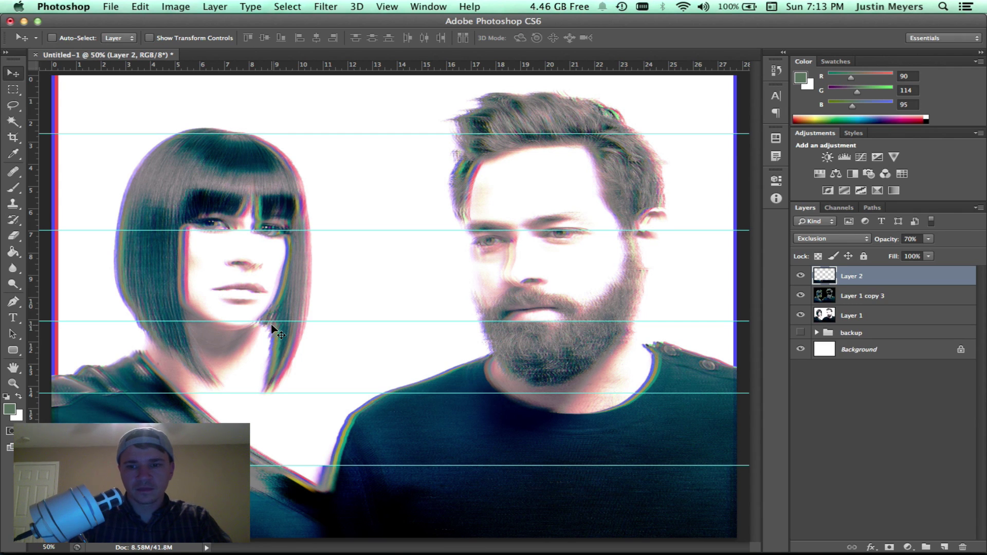
# - From Layer 1 copy 3, copy the shoulder band again and nudge it left
pyautogui.press('m')
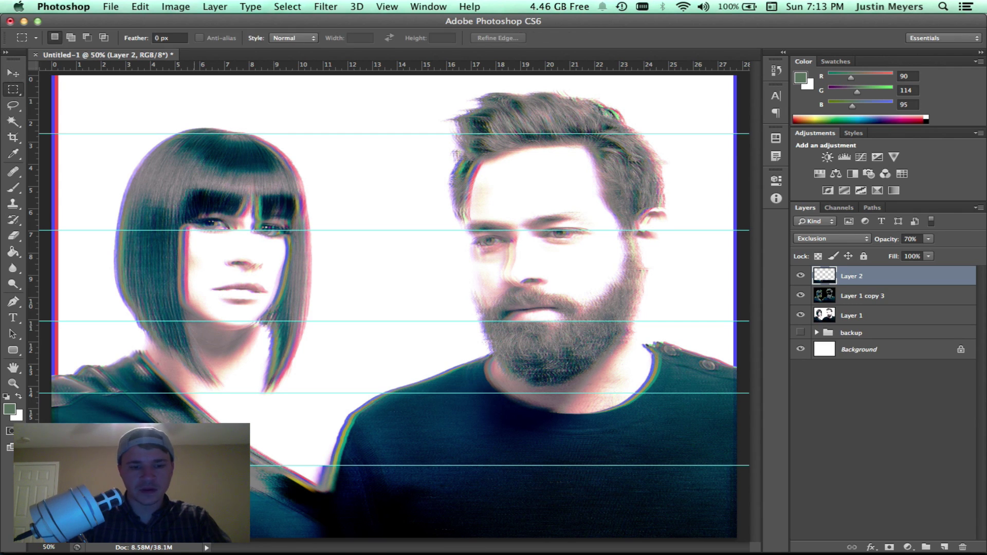
pyautogui.click(881, 297)
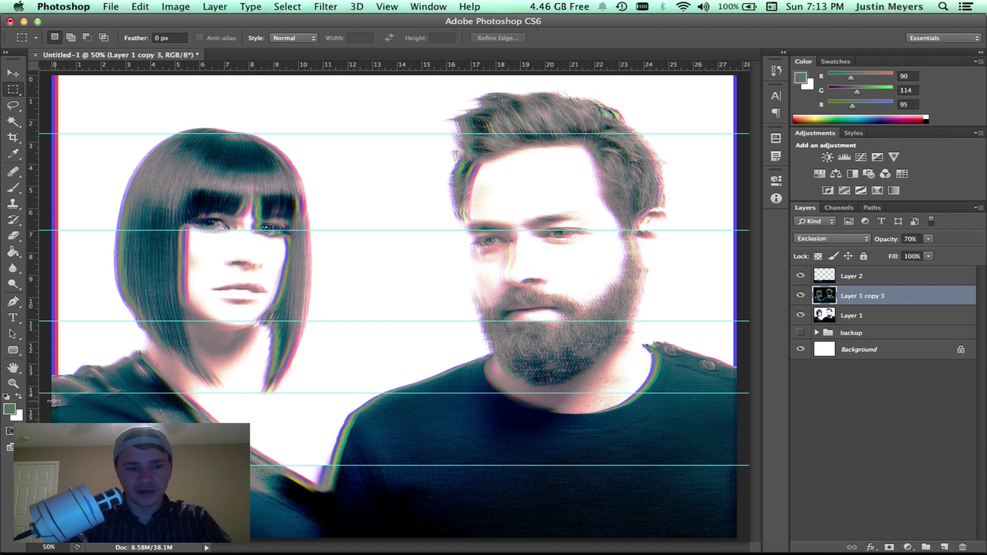
pyautogui.moveTo(53, 394); pyautogui.dragTo(734, 465)
pyautogui.rightClick(716, 453)
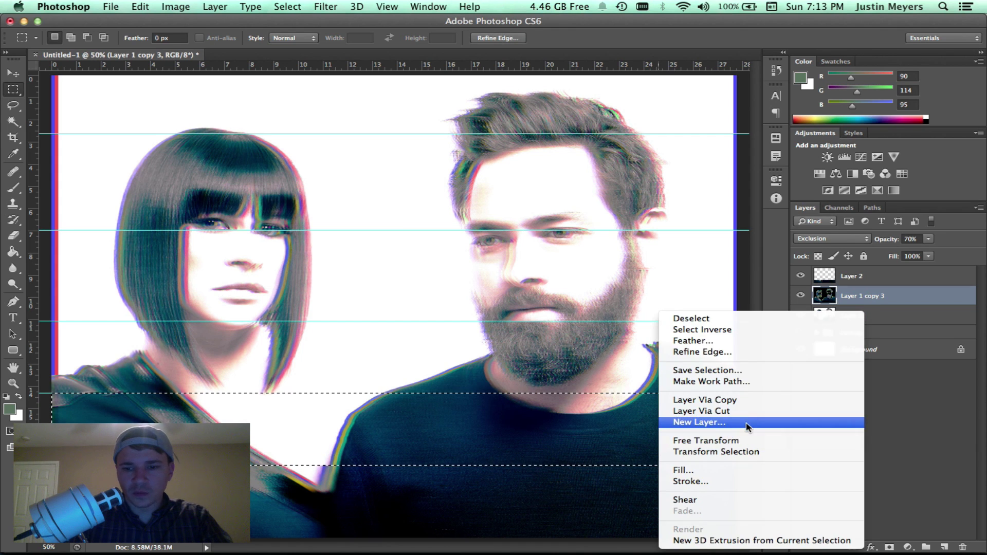
pyautogui.click(749, 401)
pyautogui.press('v')
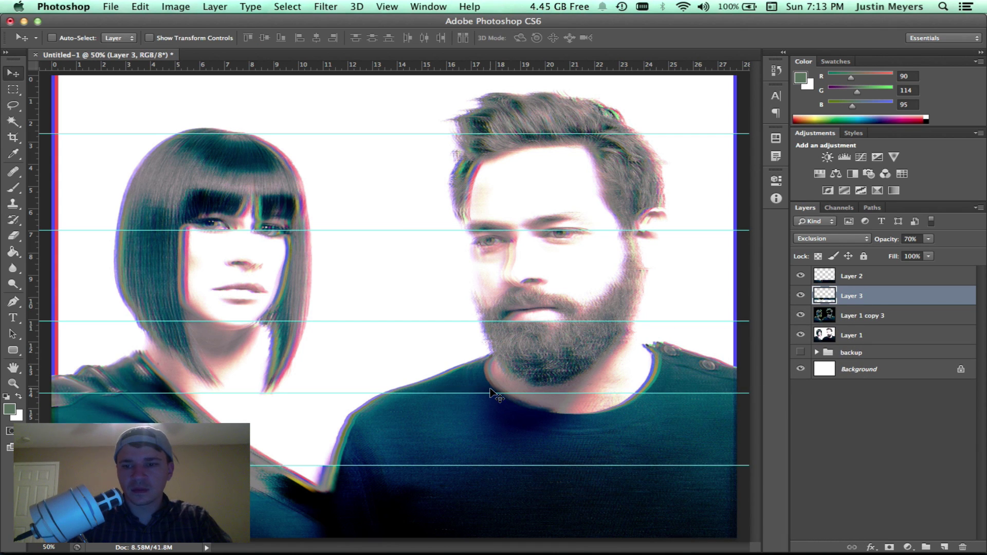
pyautogui.press('Left')
pyautogui.press('Left')
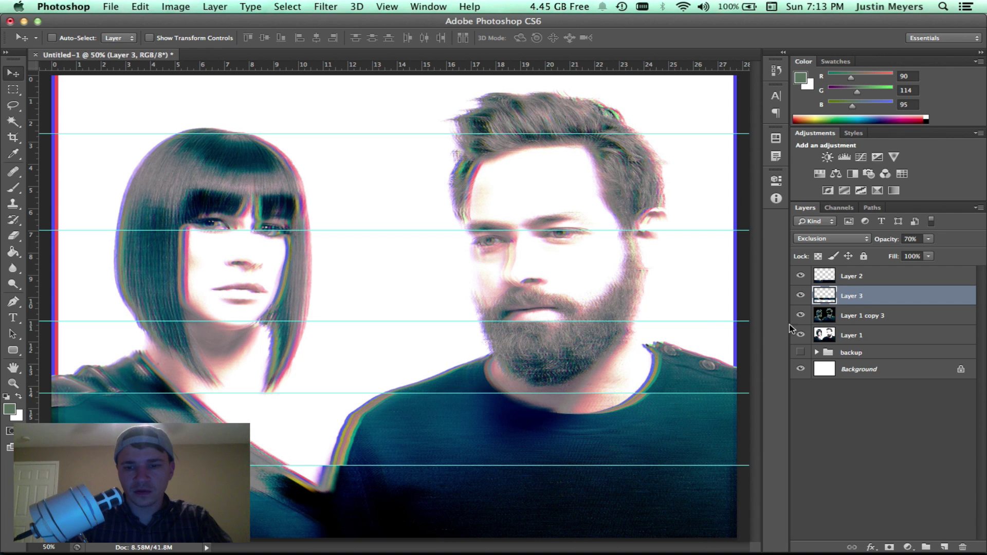
# - Copy the band between the chin and shoulder guides to a new layer, shifted left
pyautogui.click(872, 319)
pyautogui.press('m')
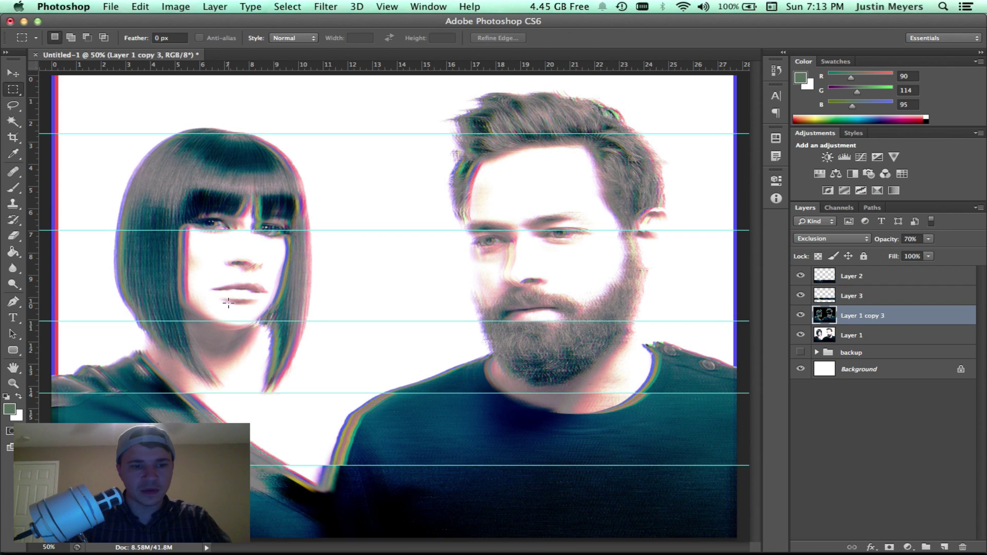
pyautogui.moveTo(46, 321); pyautogui.dragTo(755, 396)
pyautogui.rightClick(657, 360)
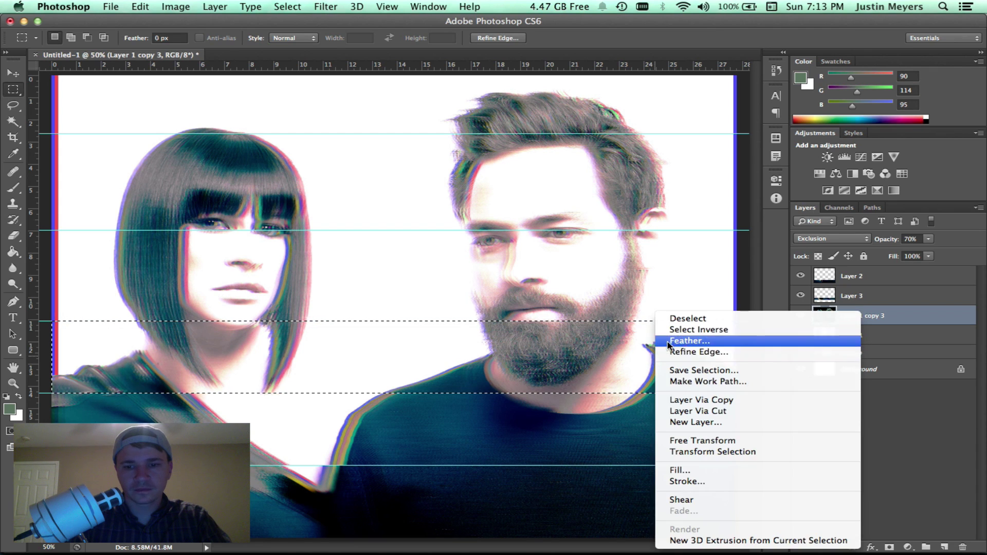
pyautogui.click(717, 404)
pyautogui.press('v')
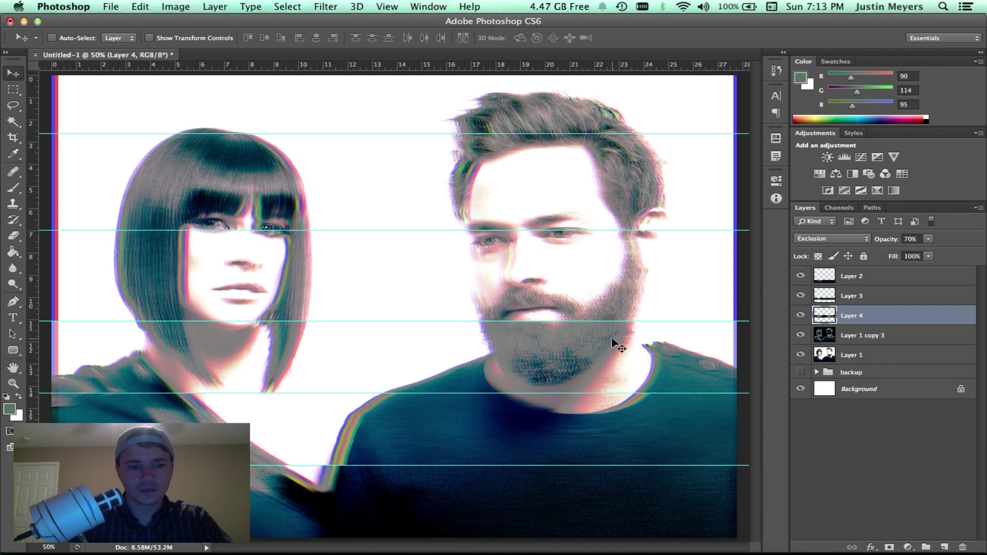
pyautogui.hotkey('shift', 'Left')
pyautogui.hotkey('shift', 'Left')
pyautogui.hotkey('shift', 'Left')
pyautogui.hotkey('shift', 'Left')
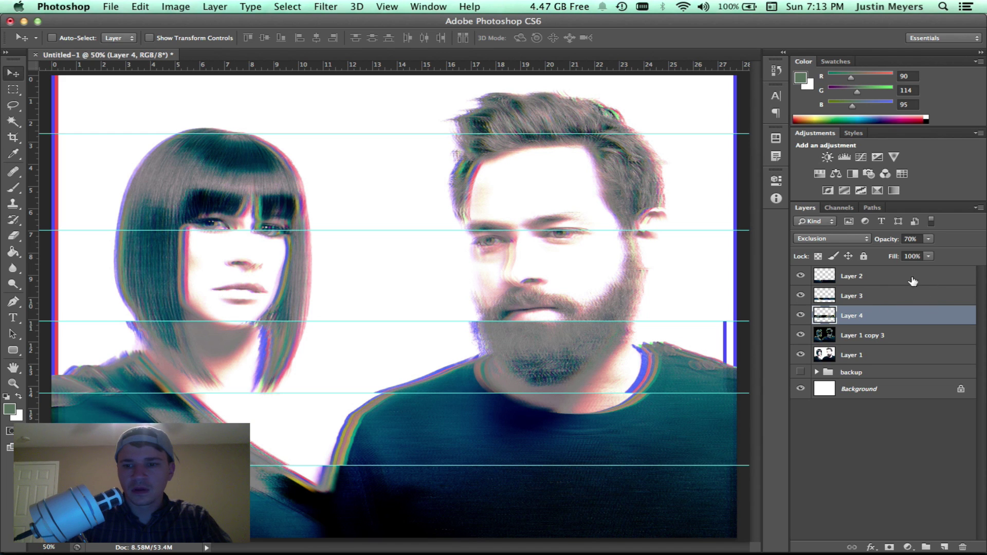
# - Copy the band between the second and third guides to a new layer, shifted right
pyautogui.click(875, 343)
pyautogui.press('m')
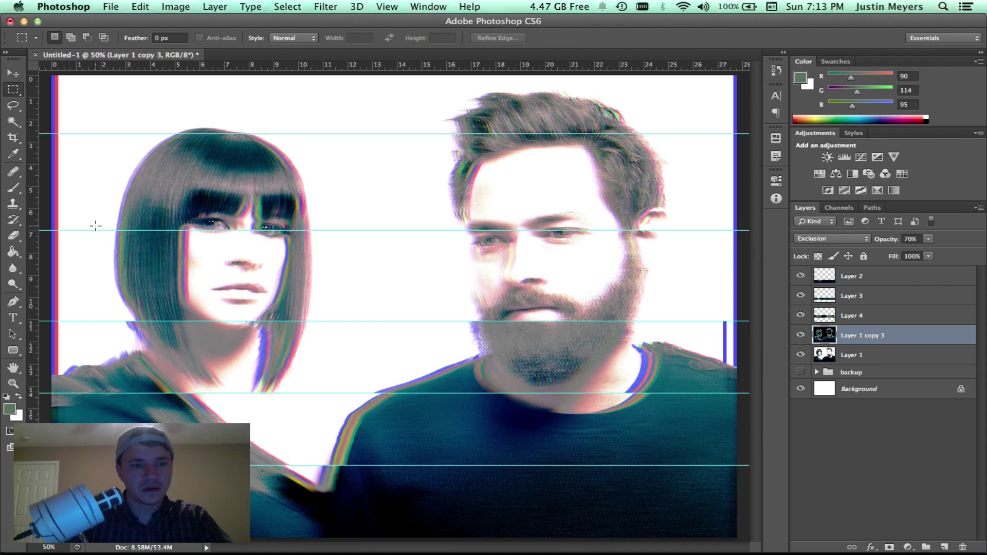
pyautogui.moveTo(40, 230); pyautogui.dragTo(740, 321)
pyautogui.rightClick(607, 296)
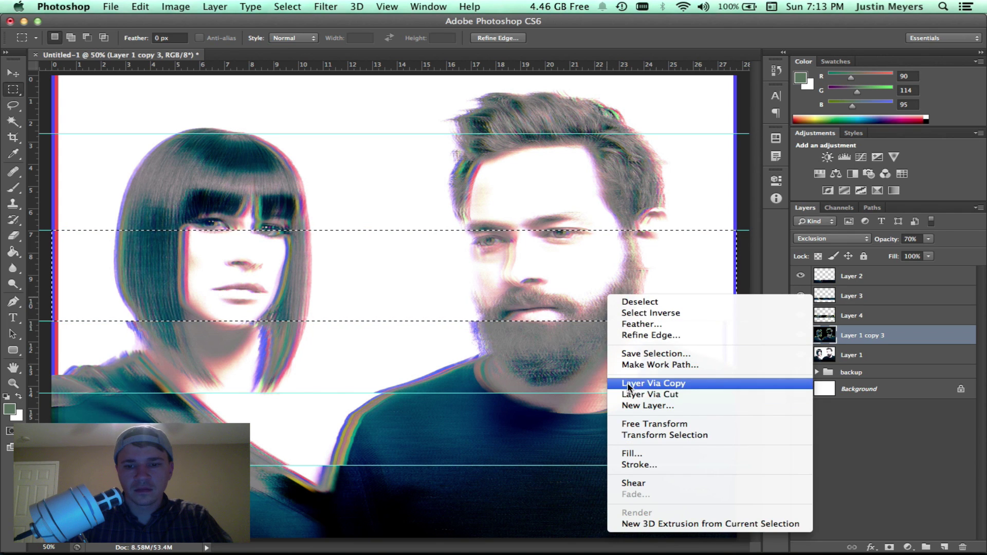
pyautogui.click(642, 380)
pyautogui.press('v')
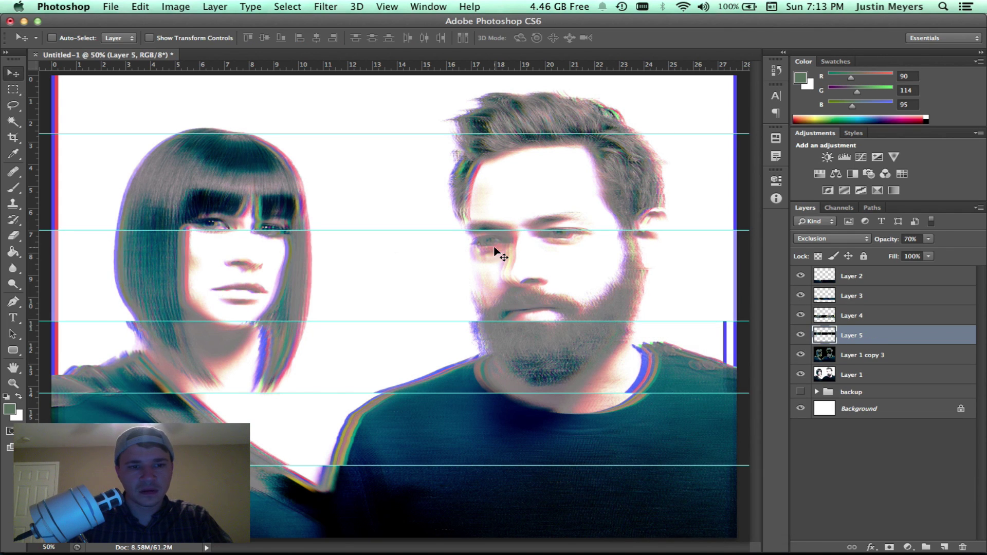
pyautogui.hotkey('shift', 'Right')
pyautogui.hotkey('shift', 'Right')
pyautogui.hotkey('shift', 'Right')
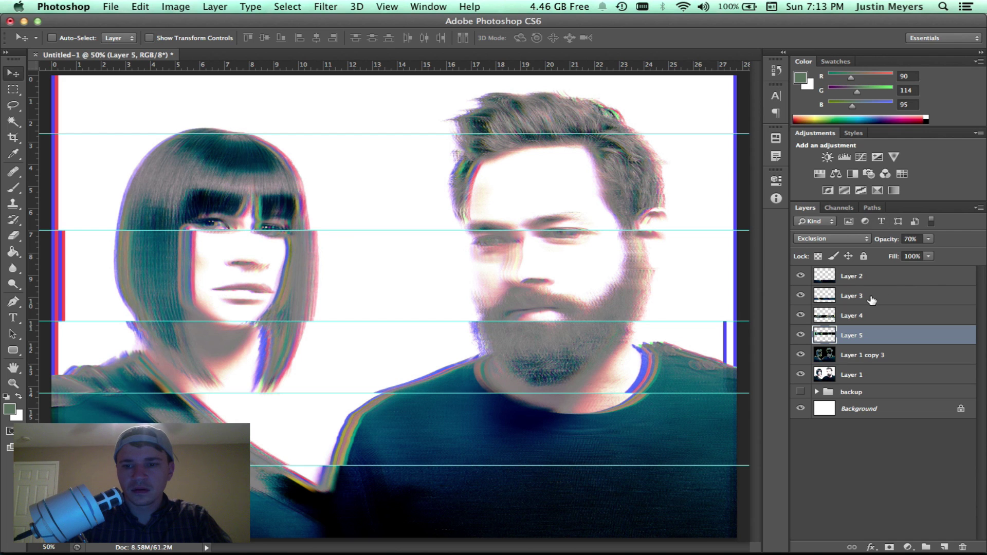
# - Copy the band between the top two guides to a new layer, shifted left
pyautogui.click(859, 356)
pyautogui.press('m')
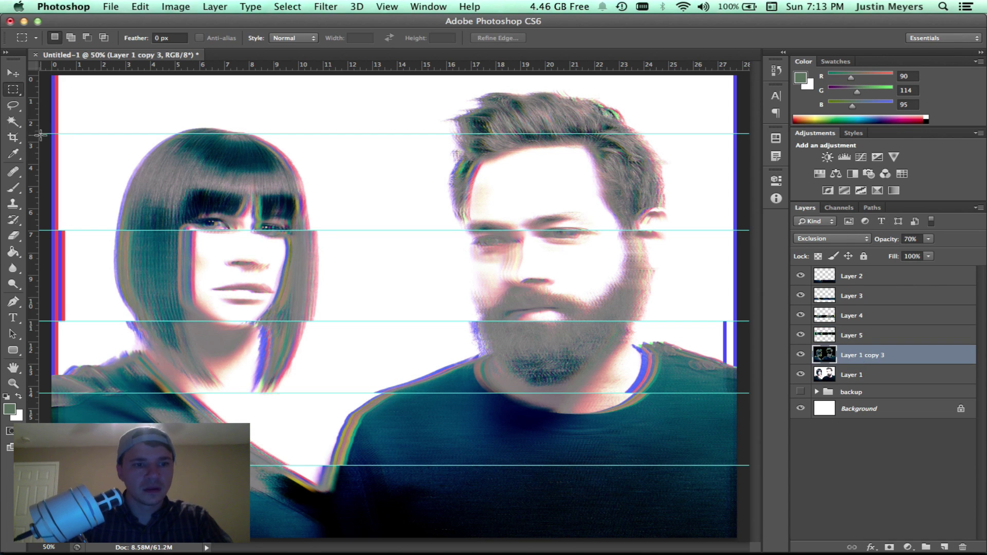
pyautogui.moveTo(48, 133); pyautogui.dragTo(755, 230)
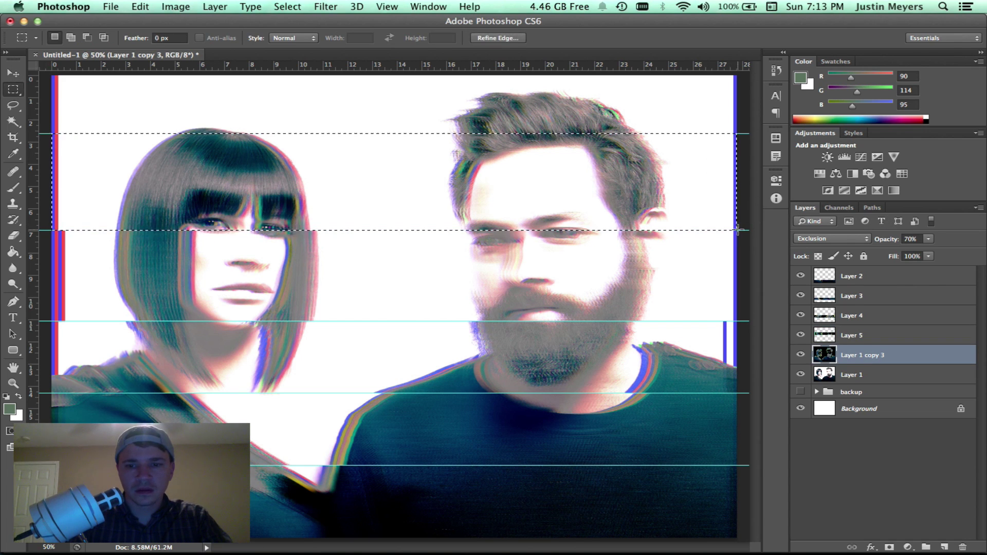
pyautogui.rightClick(637, 204)
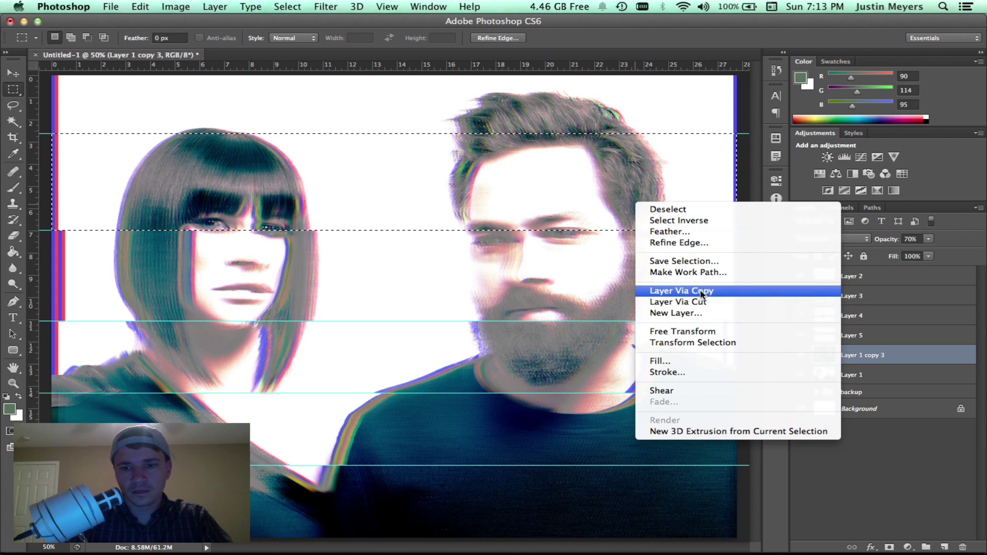
pyautogui.click(671, 290)
pyautogui.press('v')
pyautogui.hotkey('shift', 'Left')
pyautogui.hotkey('shift', 'Left')
pyautogui.hotkey('shift', 'Left')
pyautogui.hotkey('shift', 'Left')
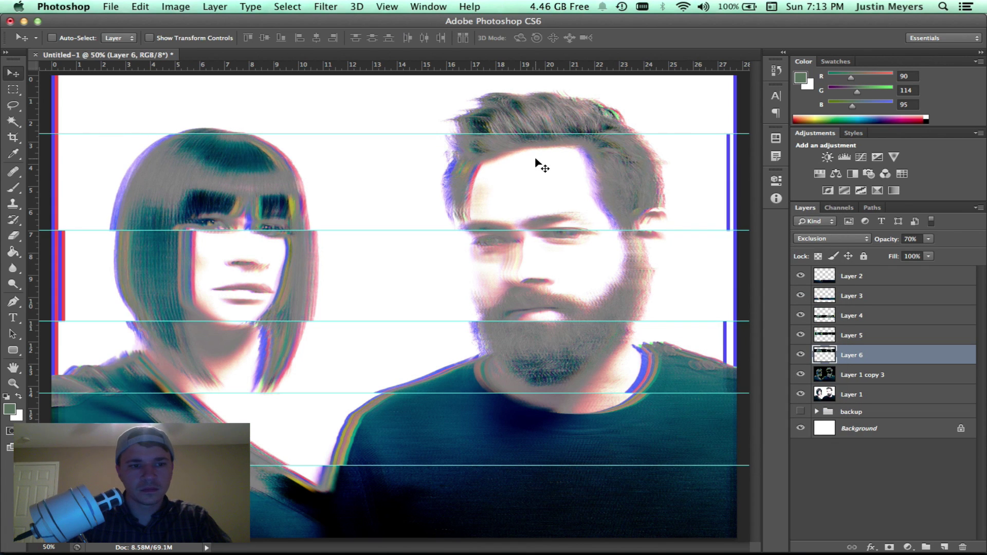
# - Copy the top strip above the first guide to a new layer shifted right, and hide the guides
pyautogui.click(848, 375)
pyautogui.press('m')
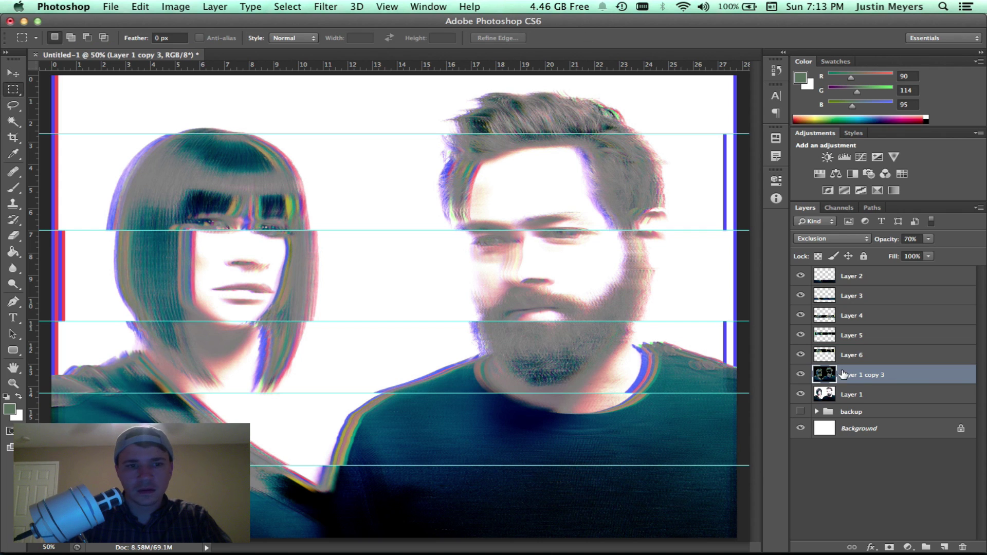
pyautogui.moveTo(49, 75); pyautogui.dragTo(749, 127)
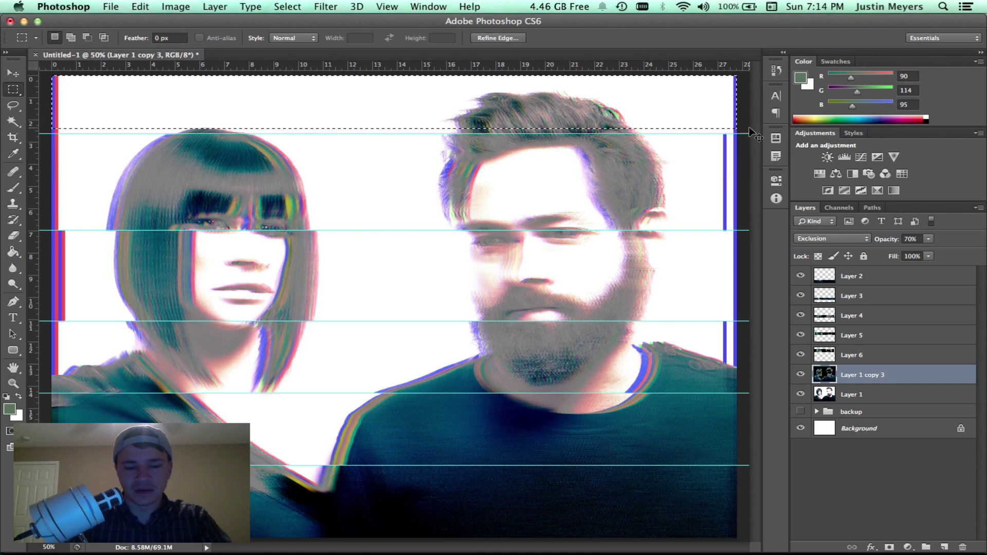
pyautogui.press('super+d')
pyautogui.moveTo(52, 75); pyautogui.dragTo(766, 122)
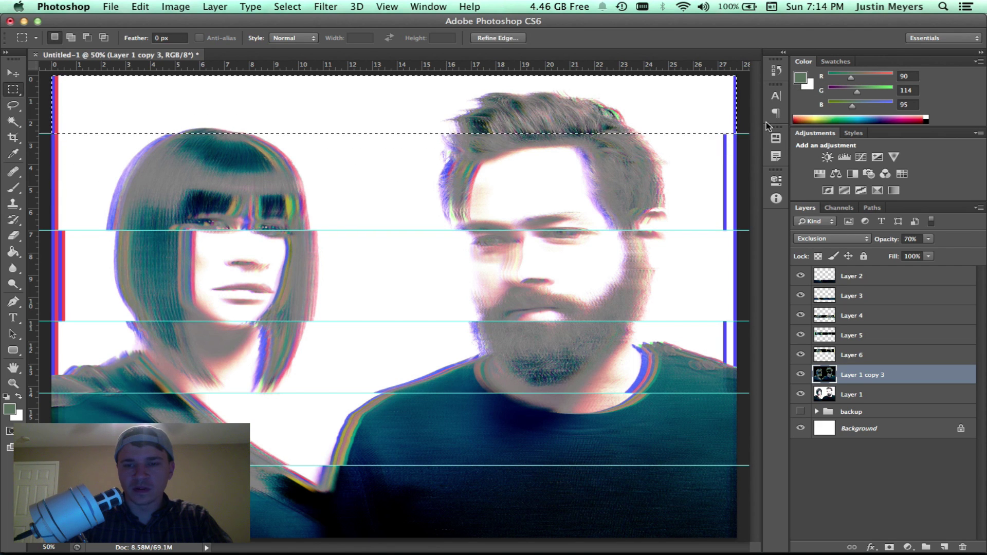
pyautogui.rightClick(680, 111)
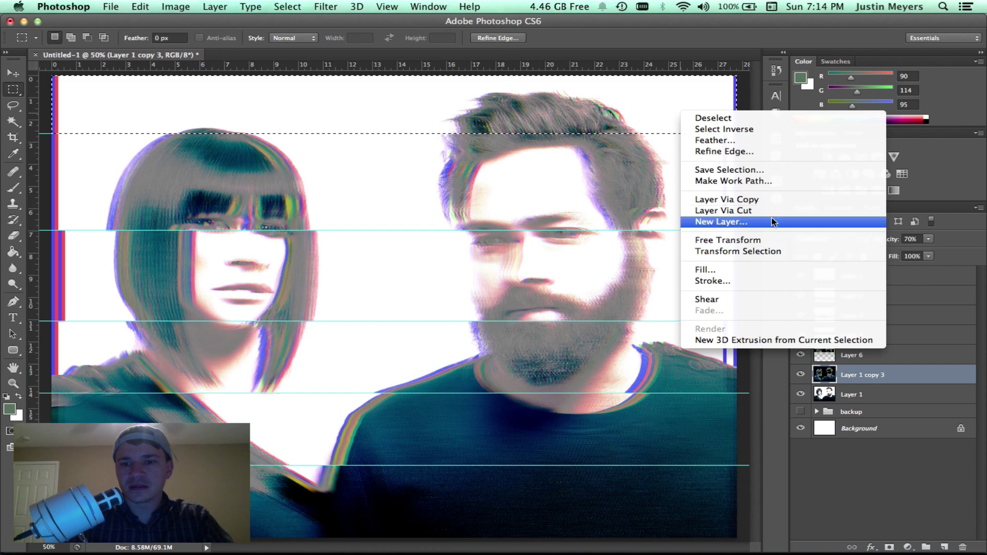
pyautogui.click(761, 200)
pyautogui.press('v')
pyautogui.hotkey('shift', 'Right')
pyautogui.hotkey('shift', 'Right')
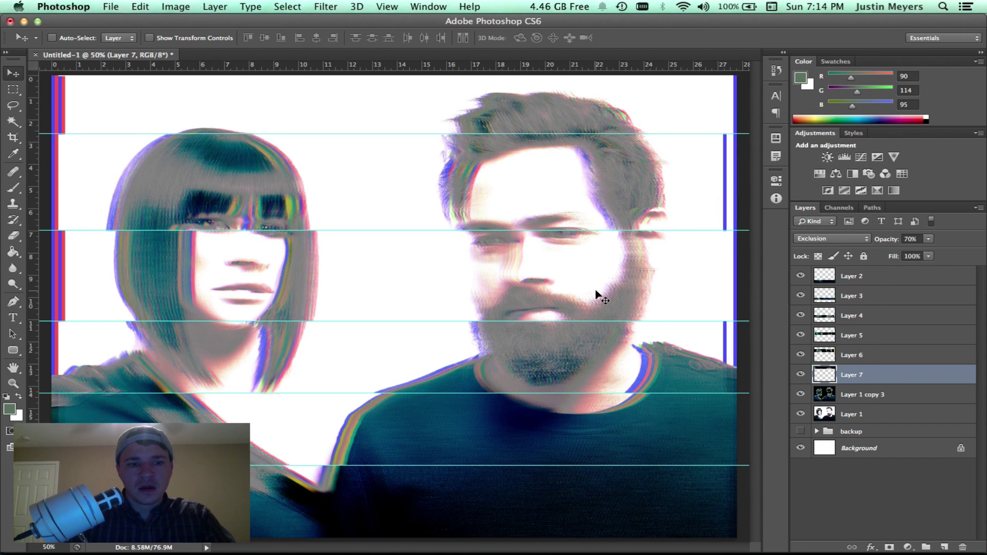
pyautogui.press('super+semicolon')
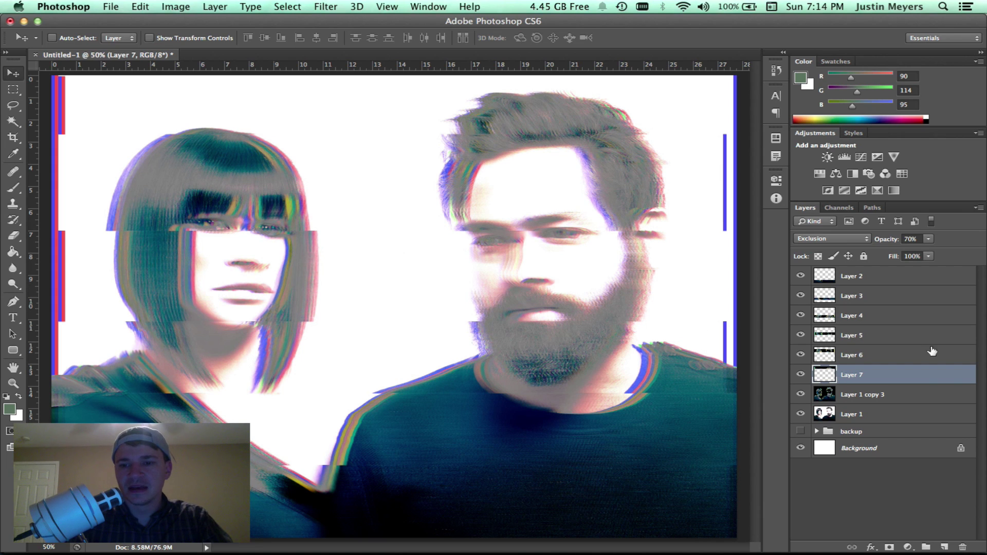
# - Select the band layers and duplicate Layer 1 copy 3
pyautogui.keyDown('shift'); pyautogui.click(867, 281); pyautogui.keyUp('shift')
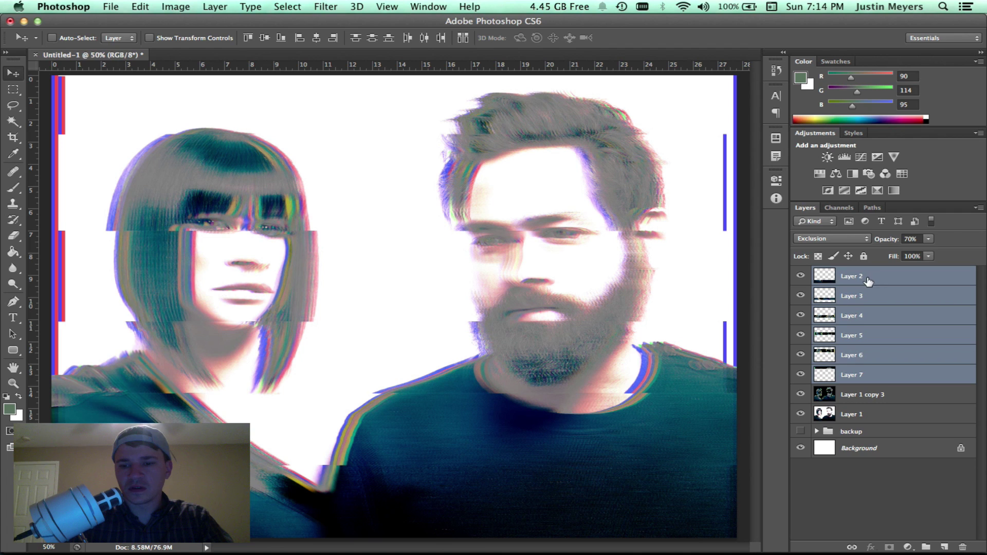
pyautogui.keyDown('shift'); pyautogui.click(871, 395); pyautogui.keyUp('shift')
pyautogui.click(871, 395)
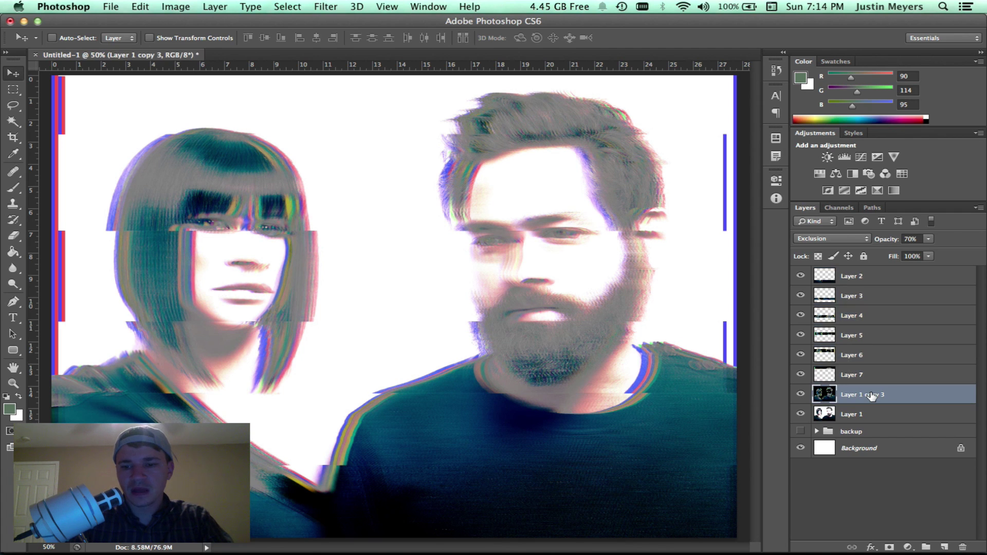
pyautogui.moveTo(871, 395)
pyautogui.mouseDown()
pyautogui.moveTo(833, 408)
pyautogui.moveTo(877, 387)
pyautogui.mouseUp()
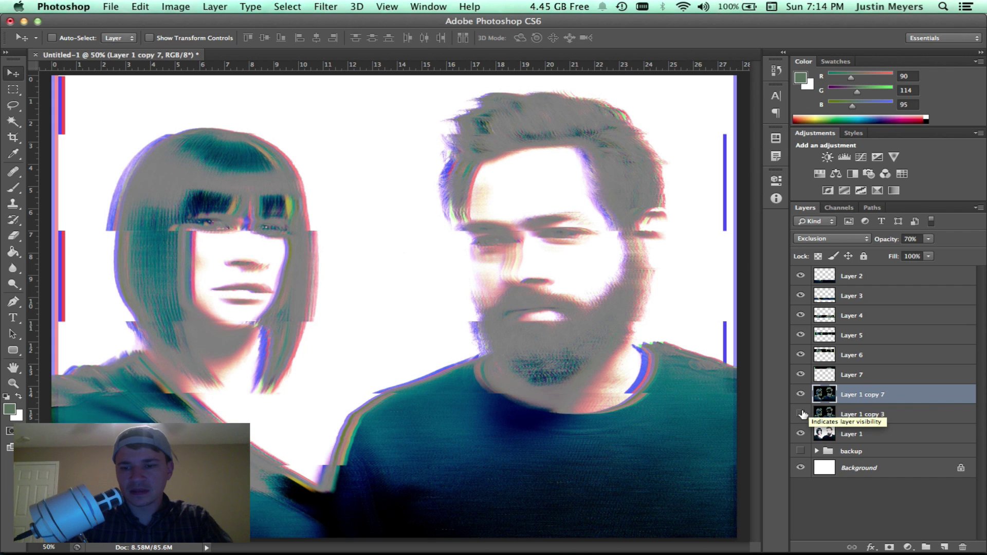
# - Merge Layers 2 through Layer 1 copy 7 into one Layer 2 blended with Exclusion
pyautogui.keyDown('shift'); pyautogui.click(866, 277); pyautogui.keyUp('shift')
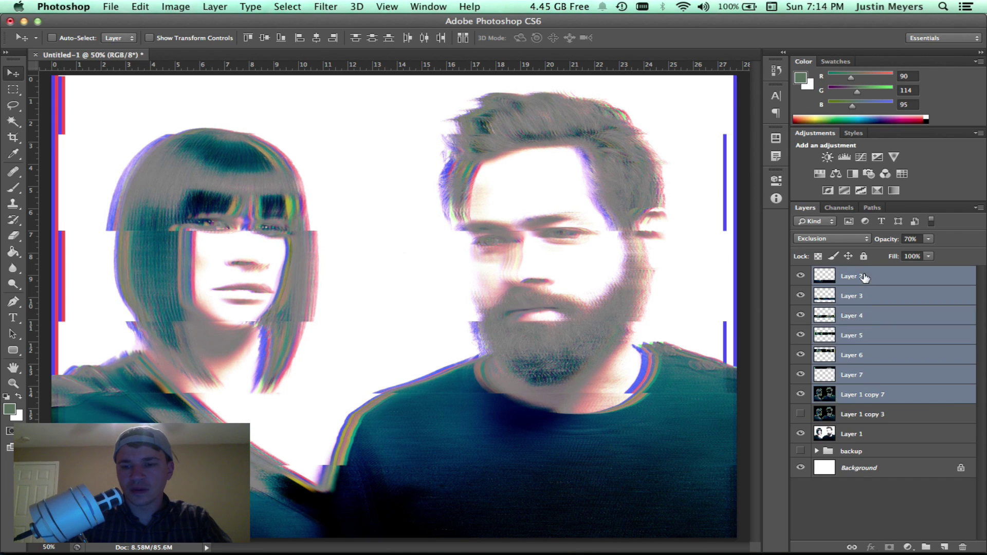
pyautogui.rightClick(866, 277)
pyautogui.click(816, 383)
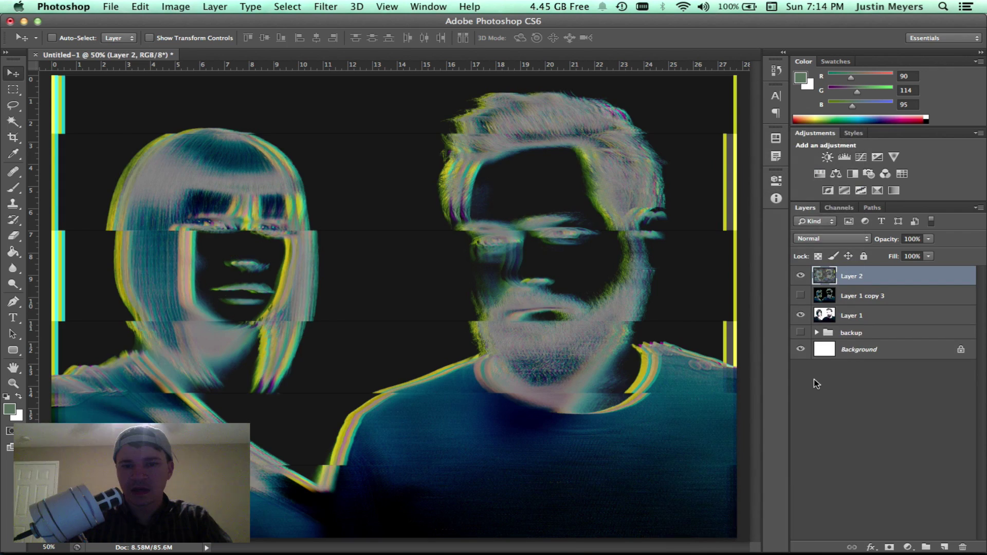
pyautogui.click(832, 239)
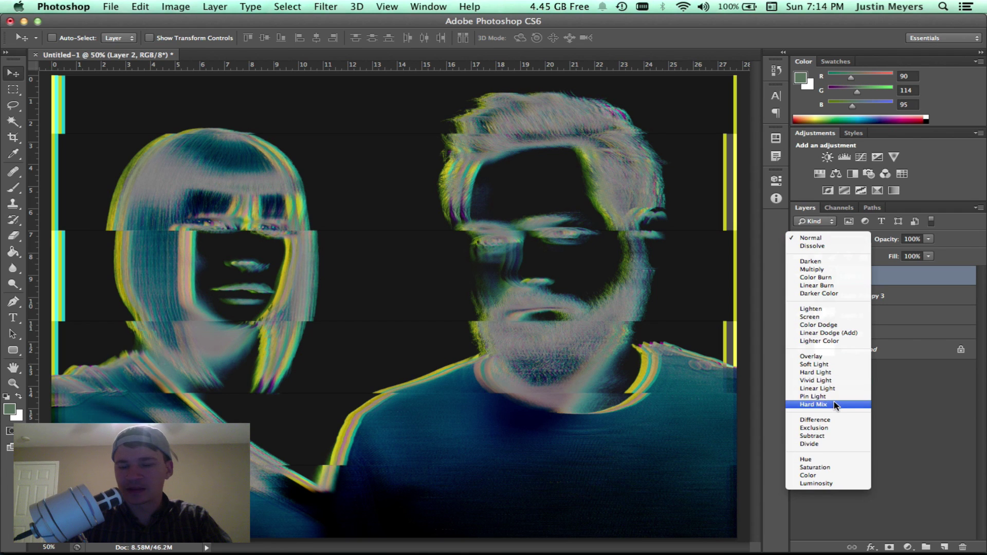
pyautogui.click(832, 427)
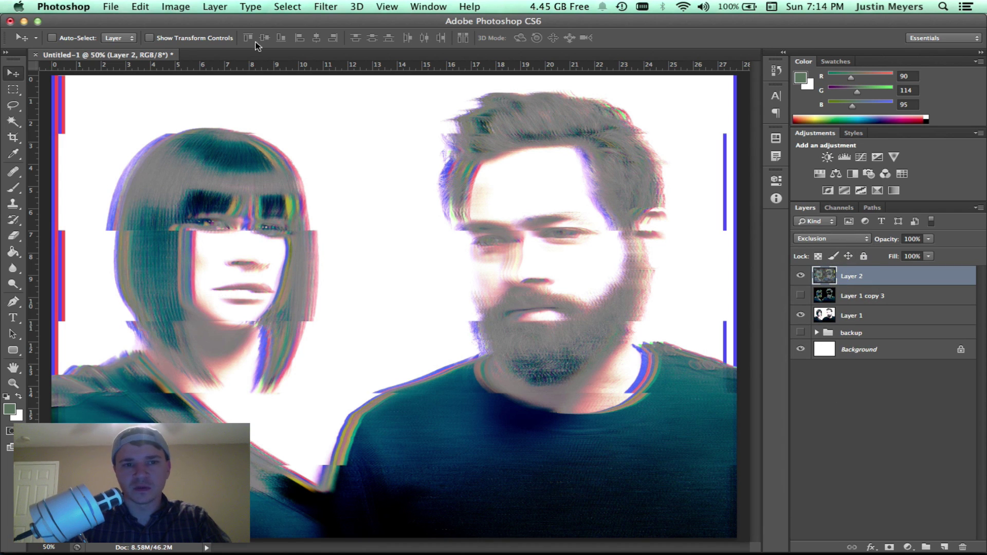
pyautogui.click(325, 6)
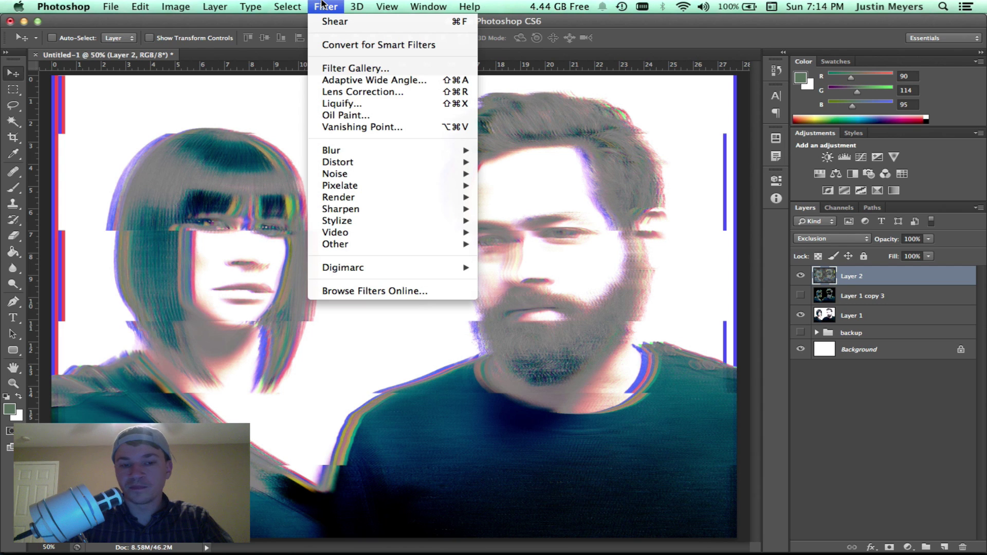
# - Liquify Layer 2 with brush size 500 and pressure 15, curving the edge stripes and hair
pyautogui.click(332, 103)
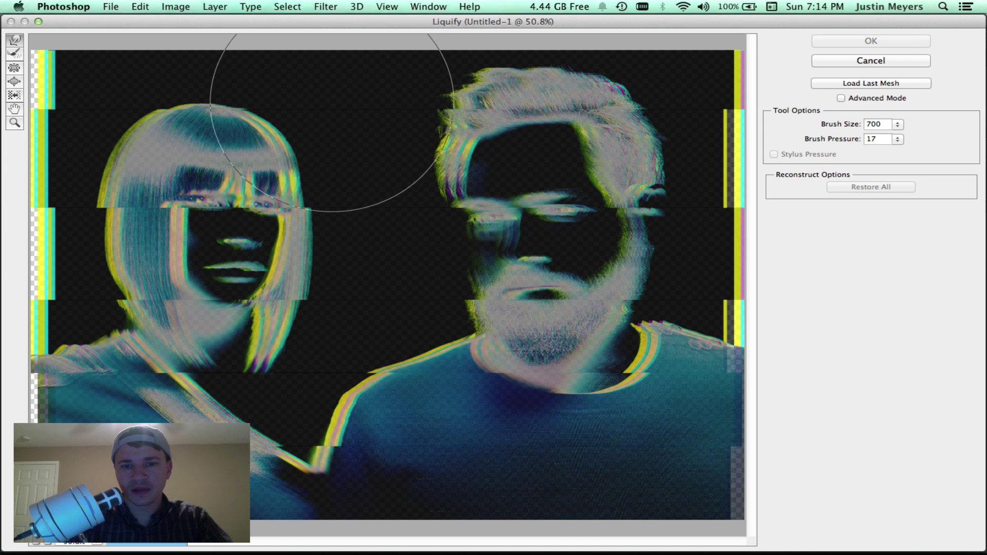
pyautogui.click(897, 138)
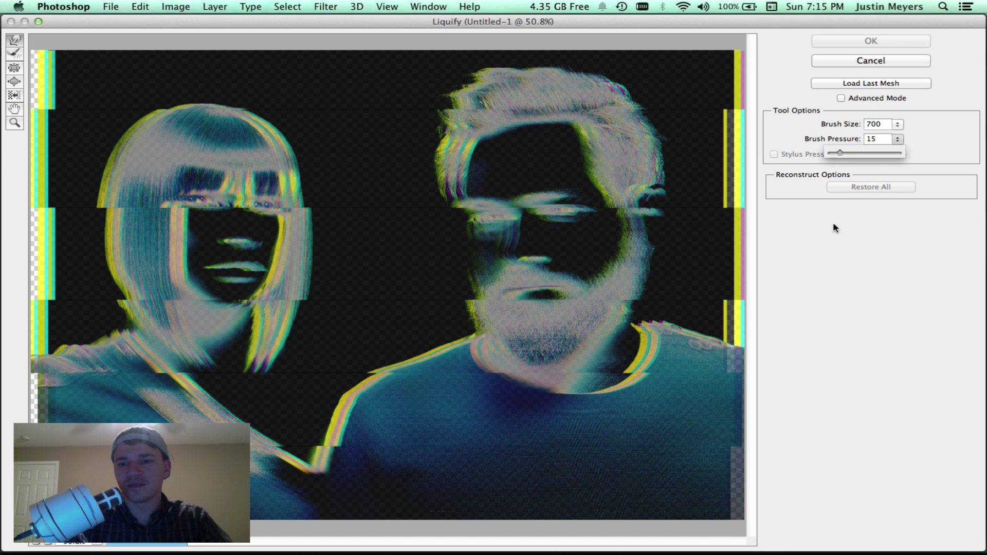
pyautogui.click(830, 242)
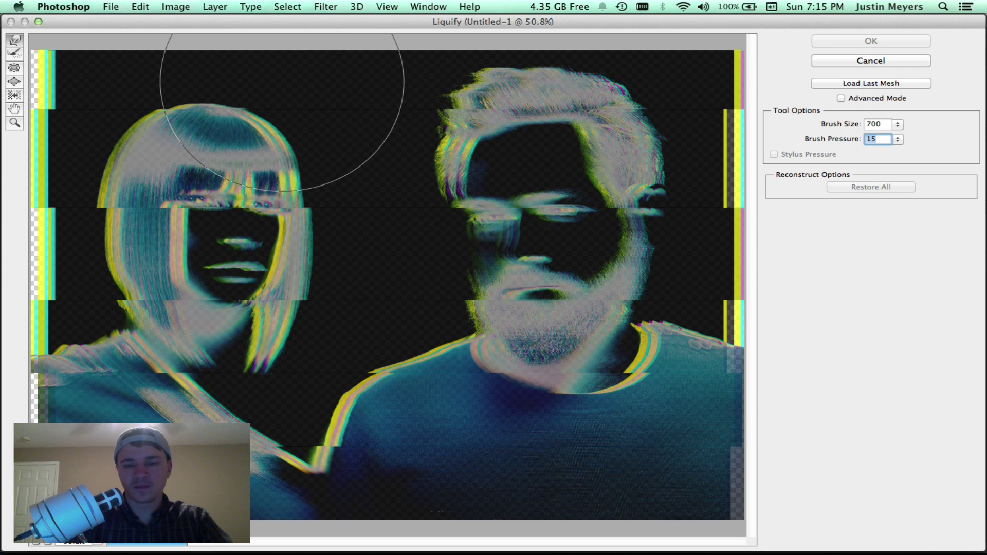
pyautogui.press('[')
pyautogui.press('[')
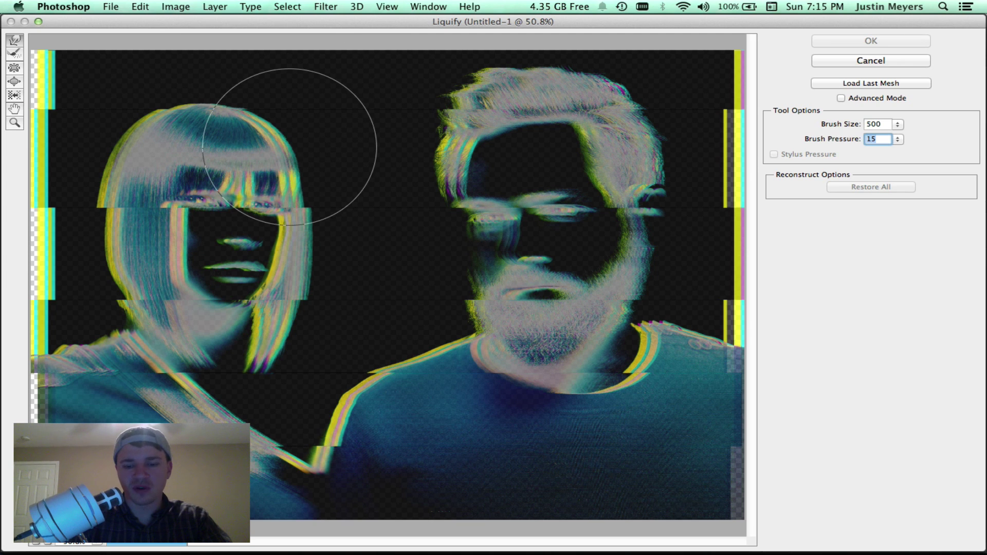
pyautogui.press('super+minus')
pyautogui.press('super+minus')
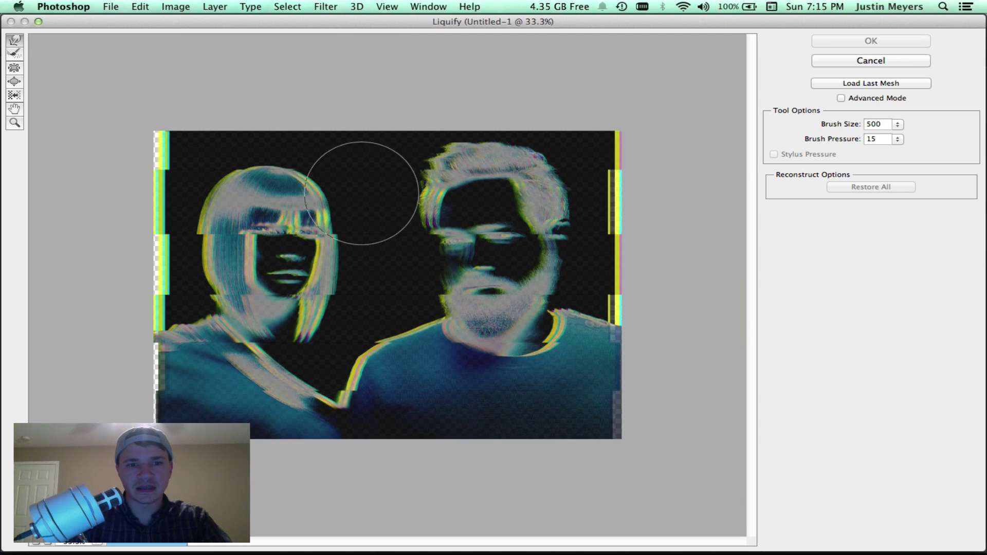
pyautogui.moveTo(150, 137)
pyautogui.mouseDown()
pyautogui.moveTo(326, 128)
pyautogui.moveTo(417, 145)
pyautogui.moveTo(609, 126)
pyautogui.moveTo(617, 139)
pyautogui.mouseUp()
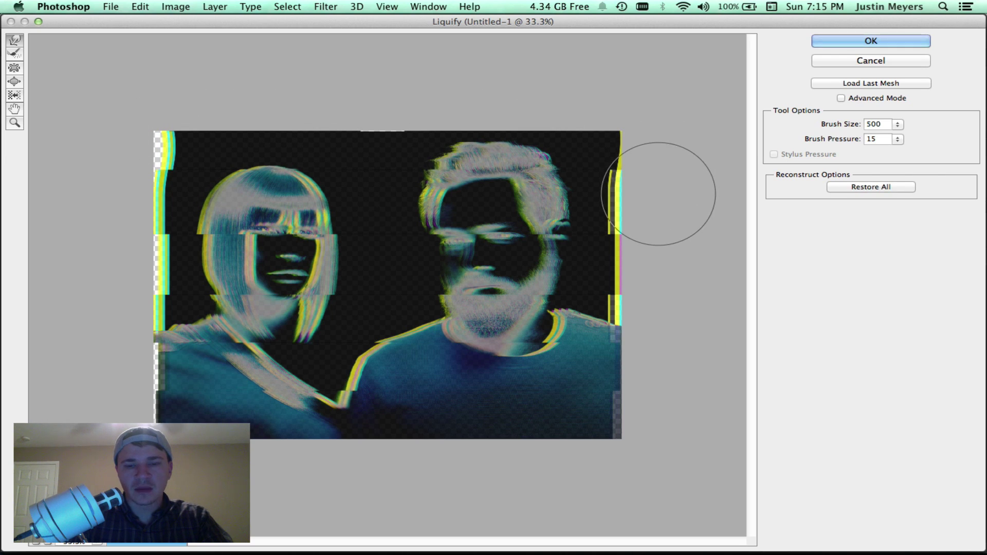
pyautogui.moveTo(651, 197)
pyautogui.mouseDown()
pyautogui.moveTo(352, 188)
pyautogui.moveTo(239, 203)
pyautogui.moveTo(114, 197)
pyautogui.moveTo(124, 267)
pyautogui.moveTo(645, 266)
pyautogui.moveTo(651, 306)
pyautogui.moveTo(641, 326)
pyautogui.moveTo(125, 321)
pyautogui.moveTo(115, 329)
pyautogui.moveTo(125, 365)
pyautogui.moveTo(142, 367)
pyautogui.moveTo(634, 367)
pyautogui.moveTo(641, 385)
pyautogui.moveTo(635, 412)
pyautogui.moveTo(138, 432)
pyautogui.mouseUp()
pyautogui.click(846, 46)
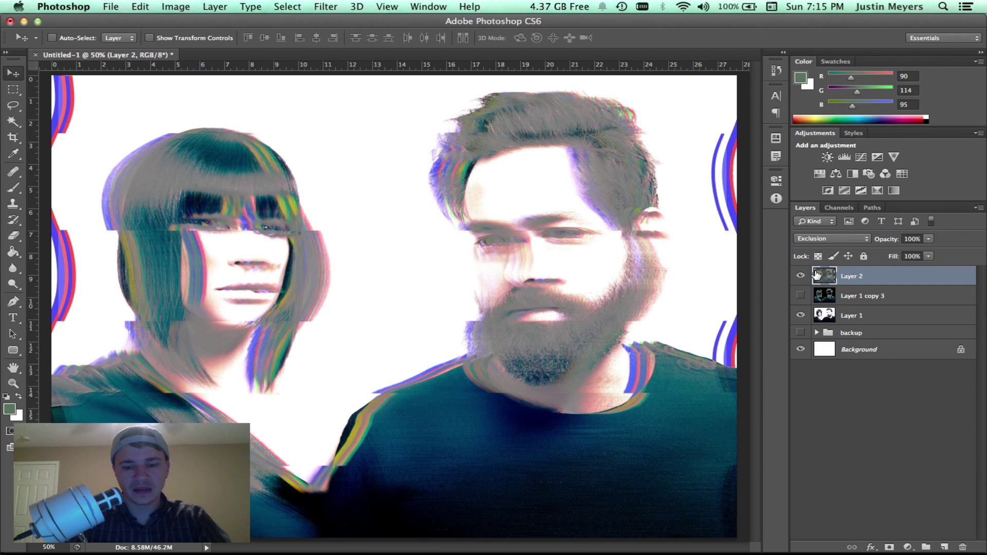
# - Undo the opacity and Exclusion changes so Layer 2 is back to Normal blending
pyautogui.press('7')
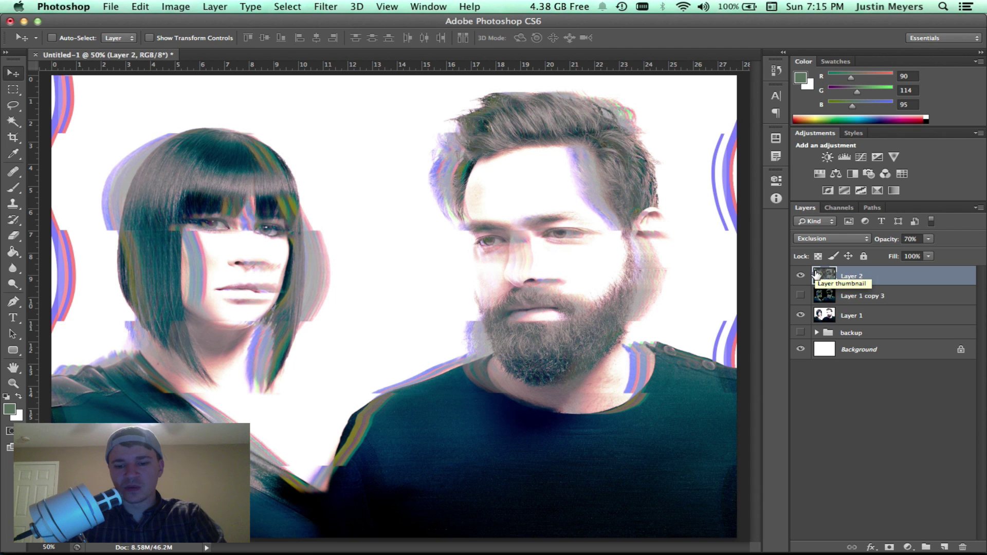
pyautogui.press('0')
pyautogui.press('7')
pyautogui.press('0')
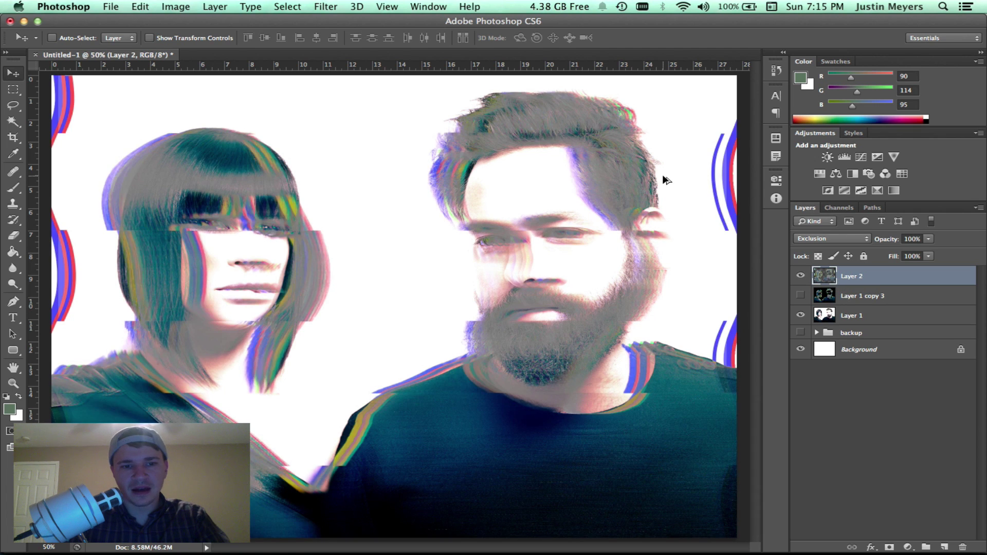
pyautogui.press('super+alt+z')
pyautogui.press('super+alt+z')
pyautogui.press('super+alt+z')
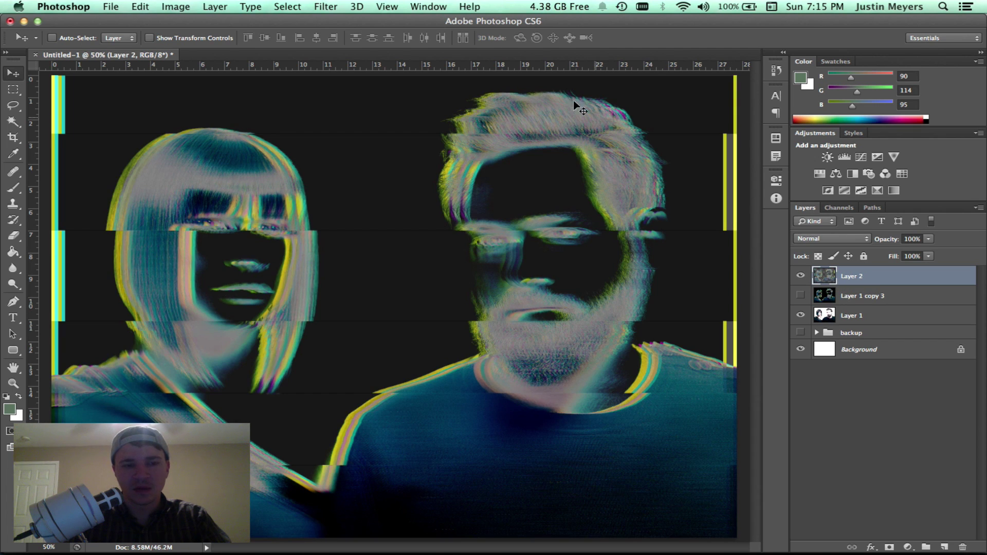
# - Liquify Layer 2 at brush pressure 5, warping both edge colour bars and the shirt's yellow band
pyautogui.click(326, 7)
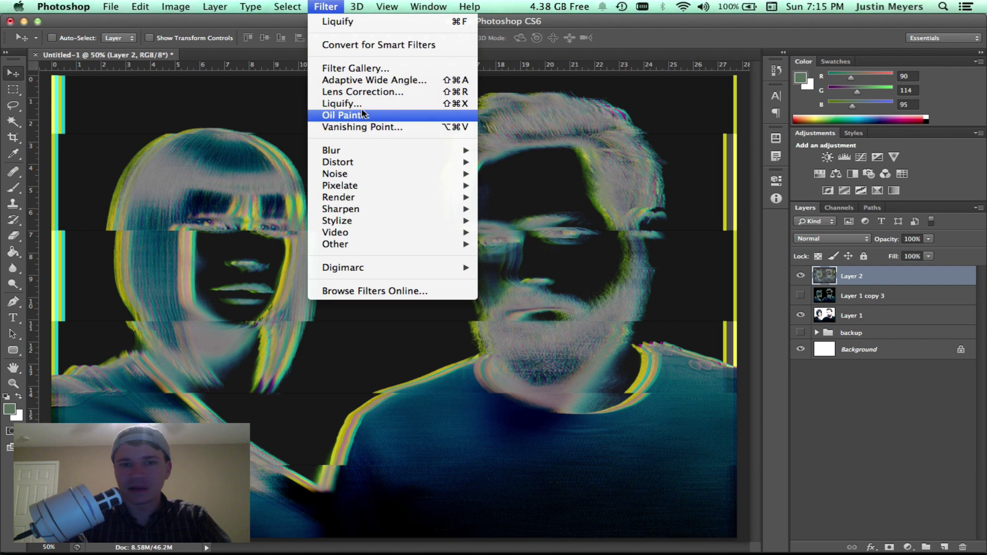
pyautogui.click(342, 104)
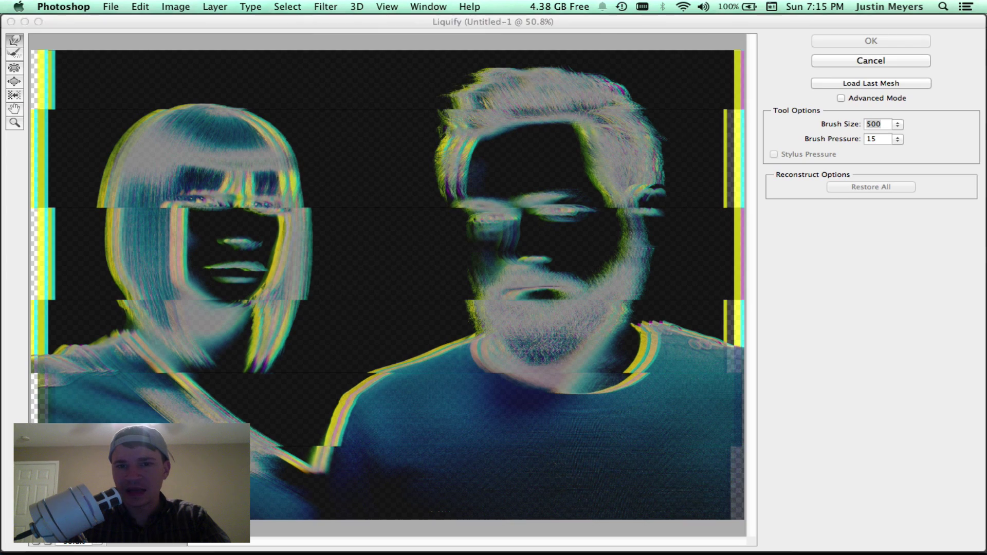
pyautogui.click(896, 140)
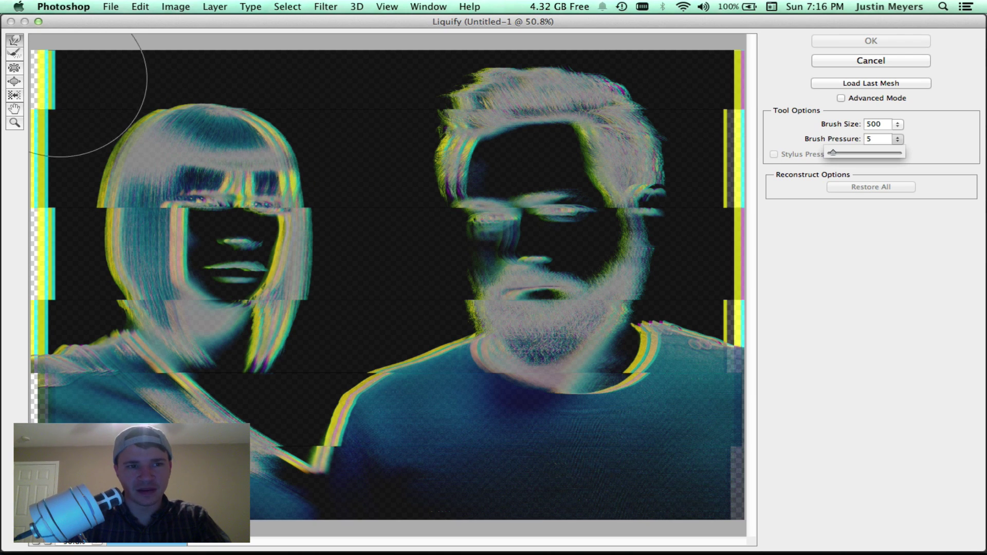
pyautogui.click(155, 99)
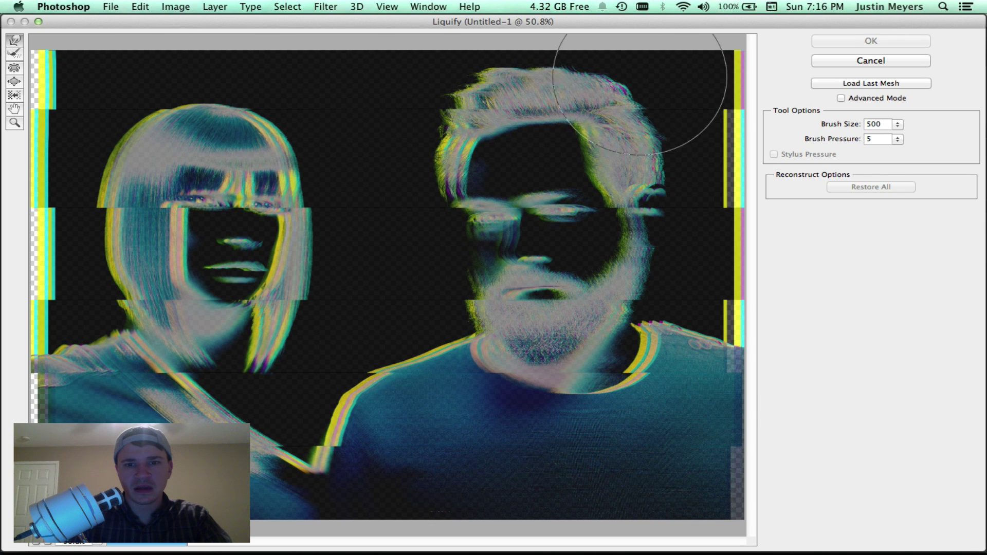
pyautogui.moveTo(738, 78); pyautogui.dragTo(740, 123)
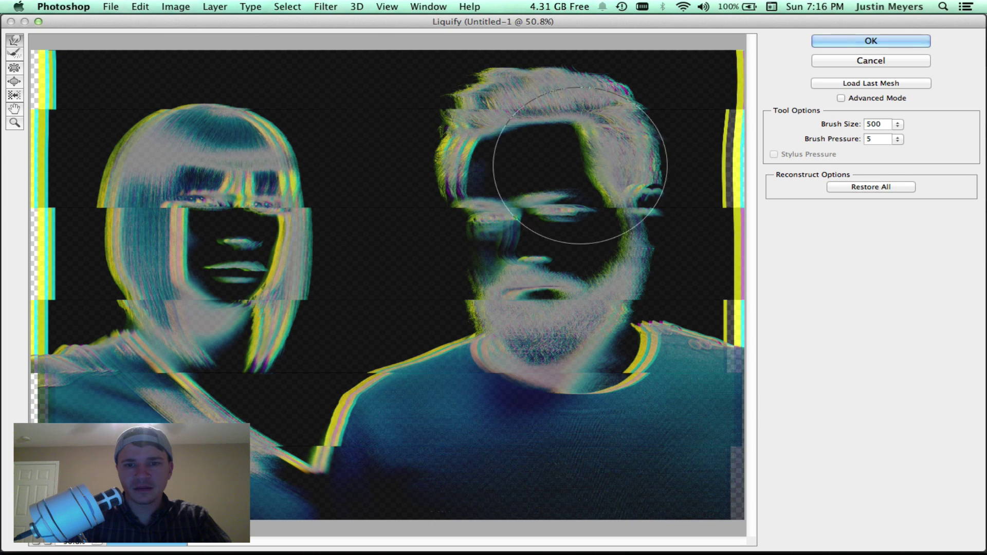
pyautogui.moveTo(48, 118); pyautogui.dragTo(12, 154)
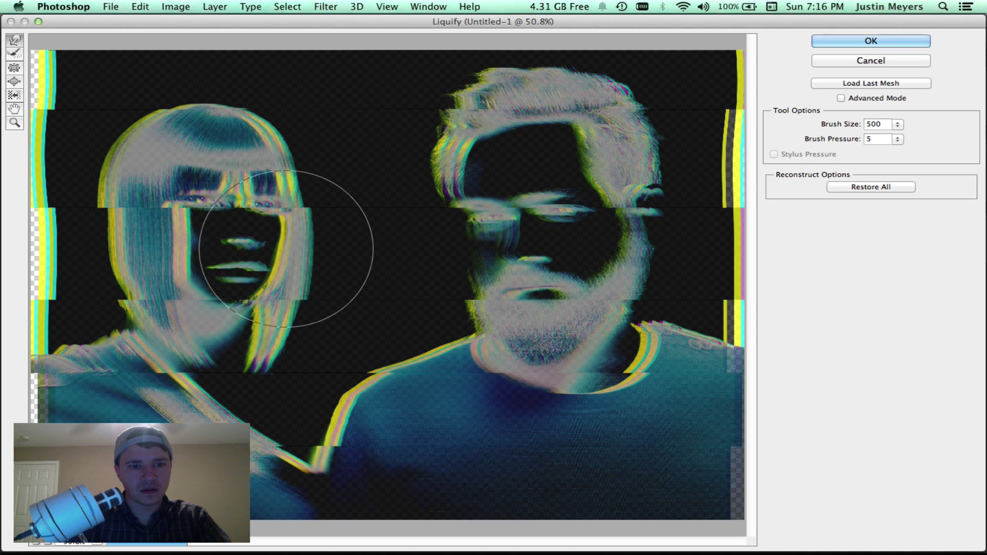
pyautogui.moveTo(606, 255); pyautogui.dragTo(766, 331)
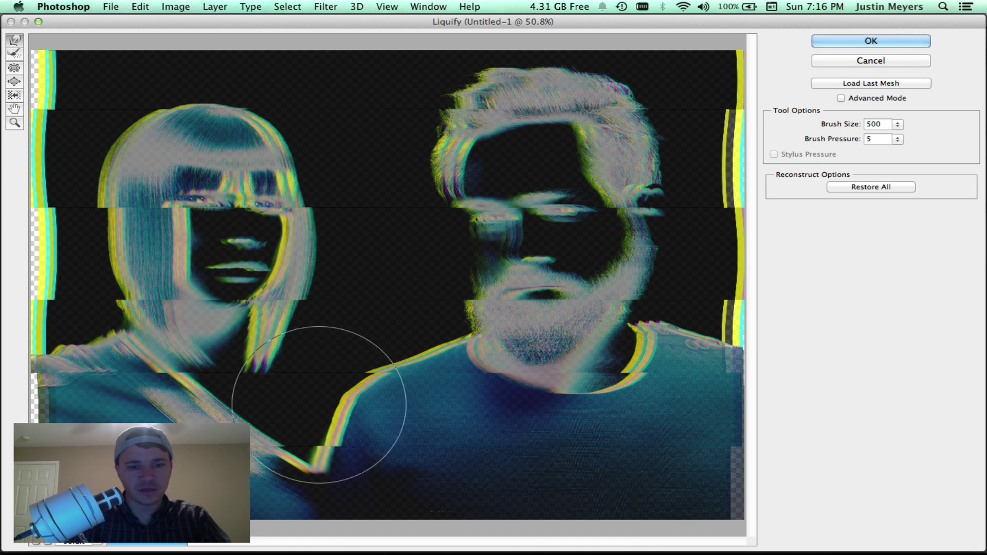
pyautogui.moveTo(319, 423)
pyautogui.mouseDown()
pyautogui.moveTo(772, 400)
pyautogui.moveTo(715, 494)
pyautogui.moveTo(290, 445)
pyautogui.mouseUp()
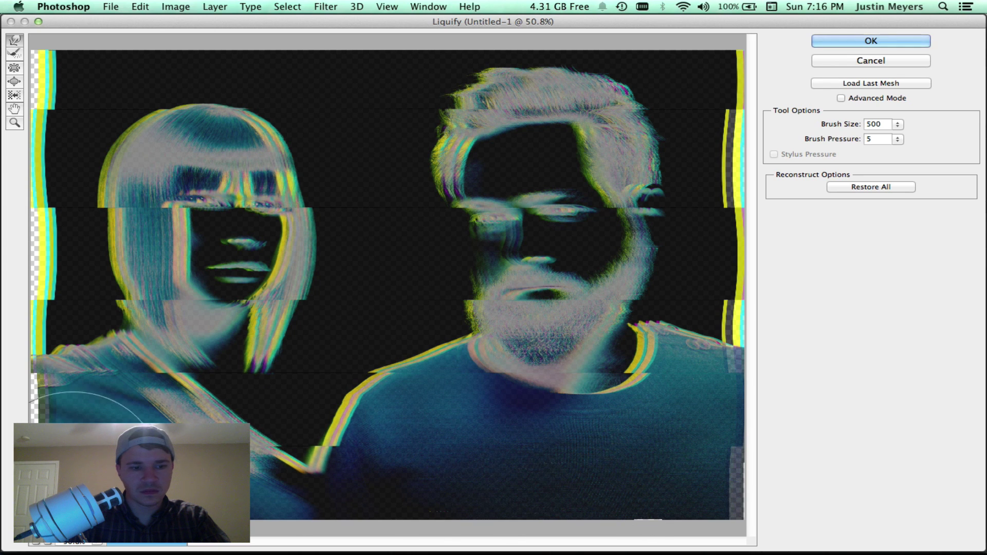
pyautogui.click(896, 40)
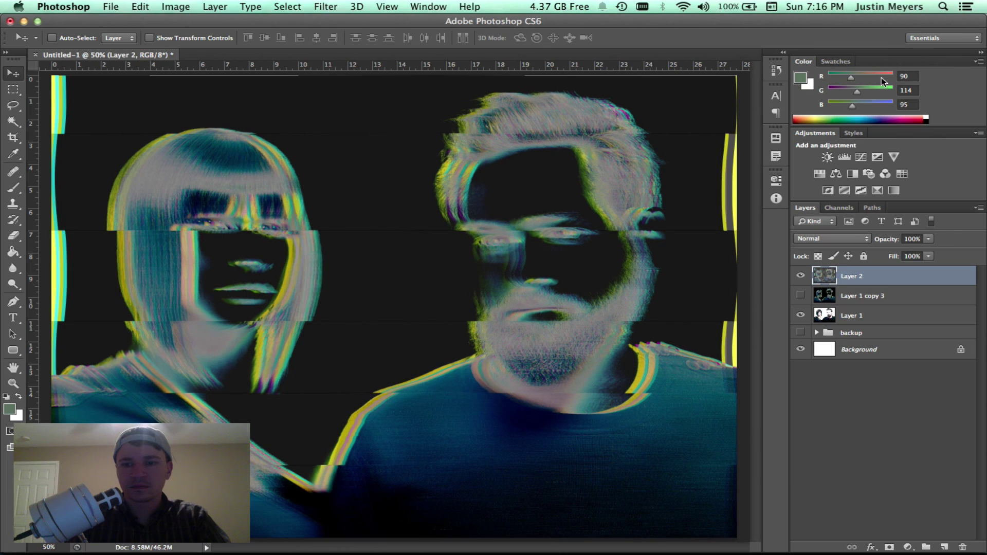
# - Set Layer 2 to Exclusion blending at 70% opacity and review it in full-screen view
pyautogui.click(849, 239)
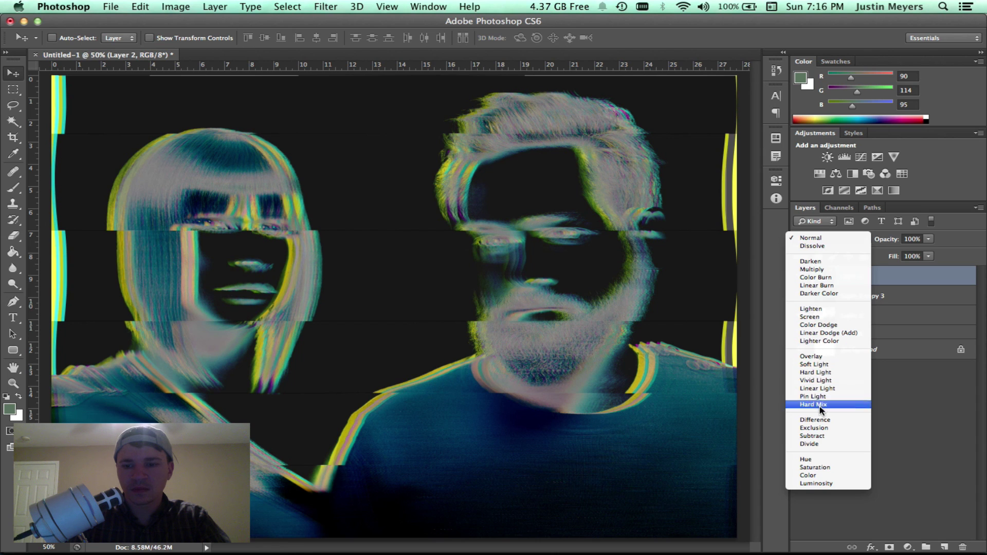
pyautogui.click(820, 428)
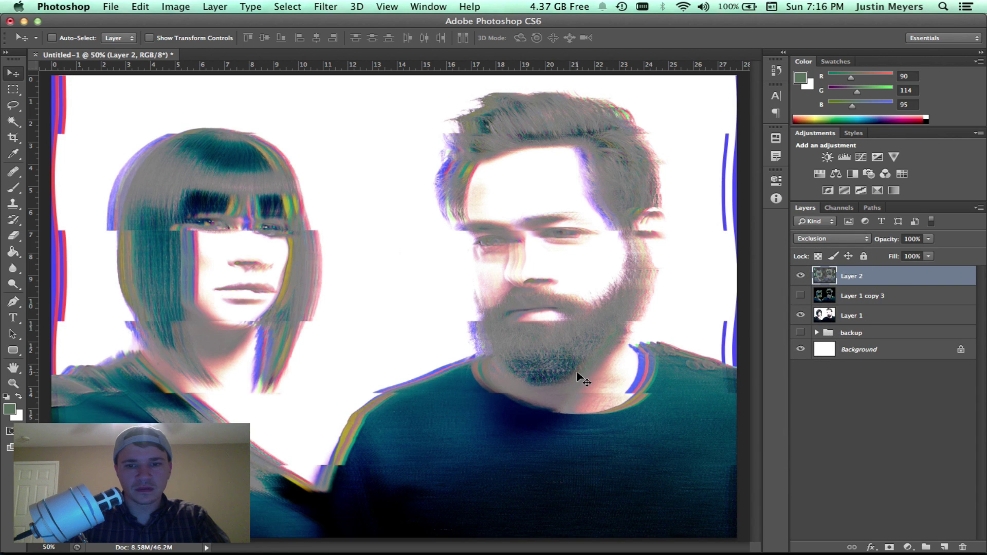
pyautogui.keyDown('alt'); pyautogui.click(611, 254); pyautogui.keyUp('alt')
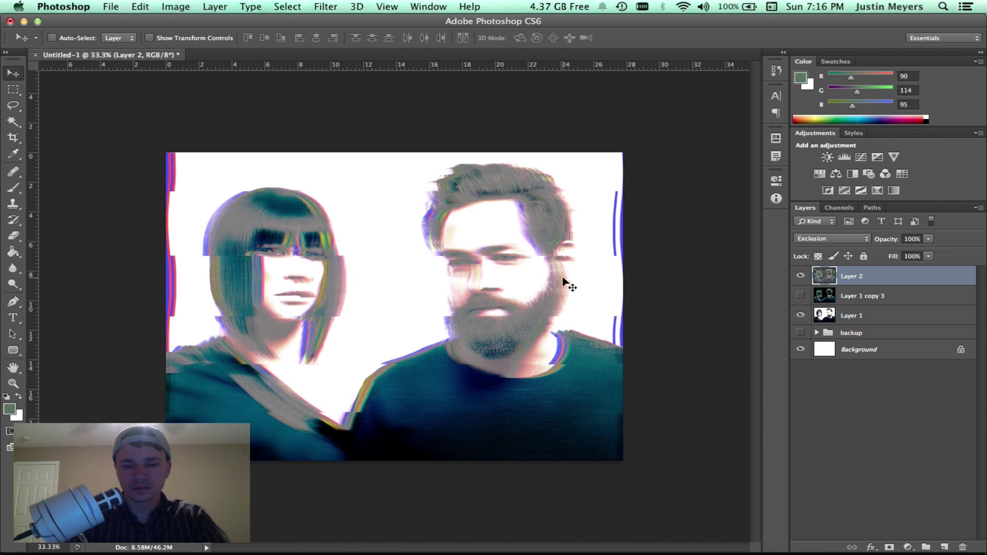
pyautogui.press('7')
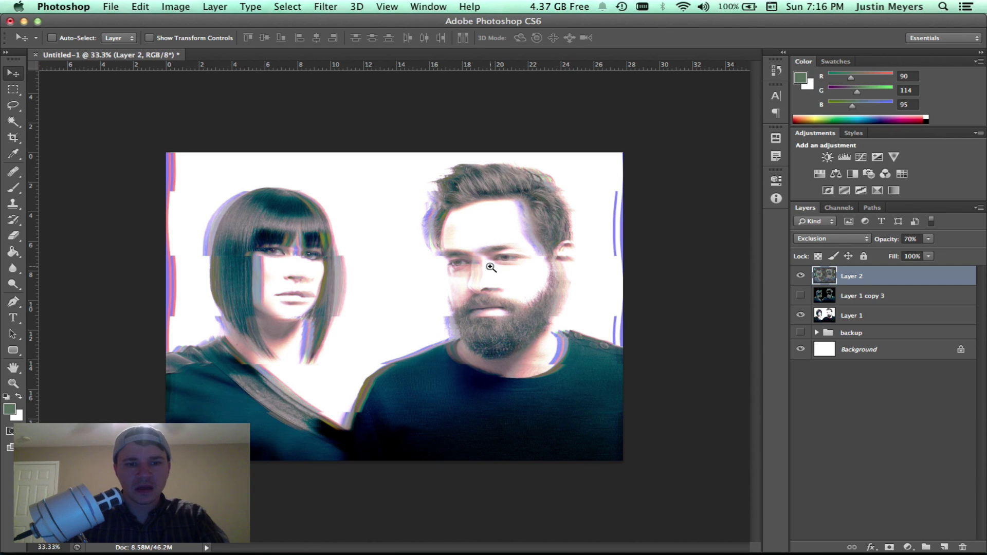
pyautogui.press('super+equal')
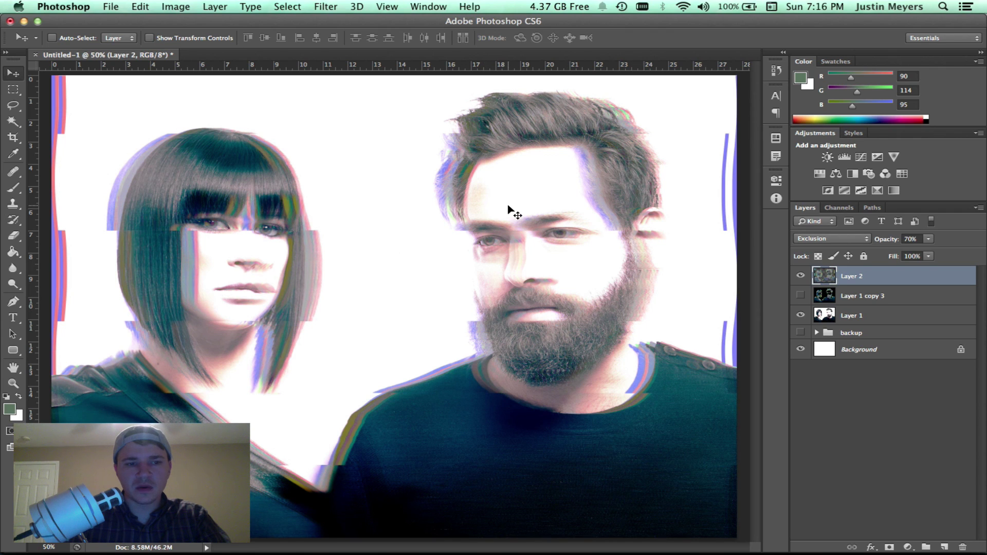
pyautogui.press('f')
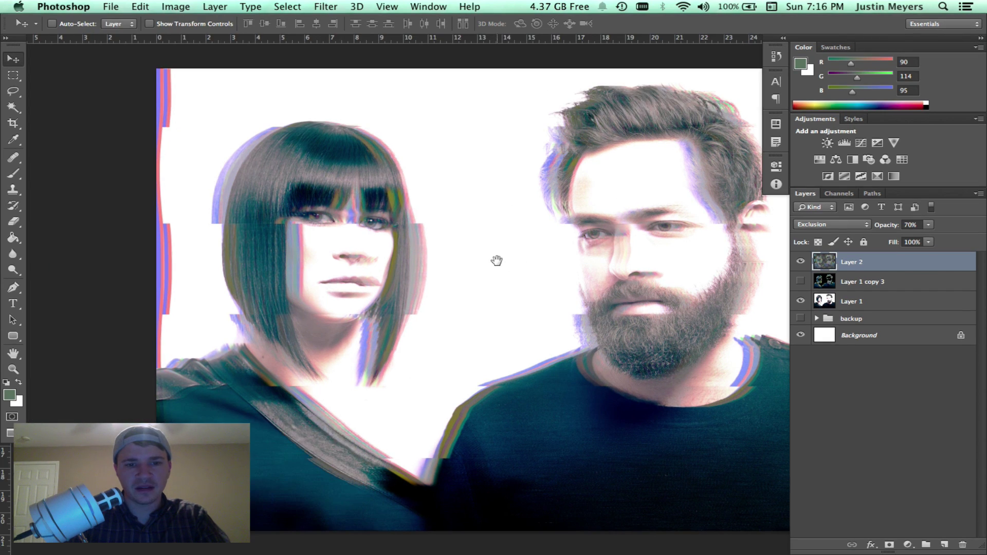
pyautogui.press('super+minus')
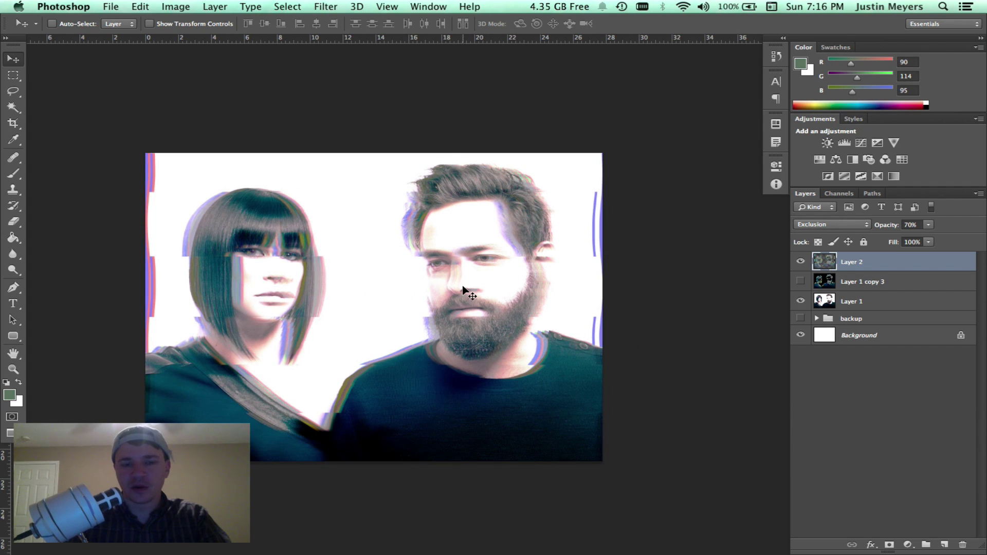
pyautogui.press('super+plus')
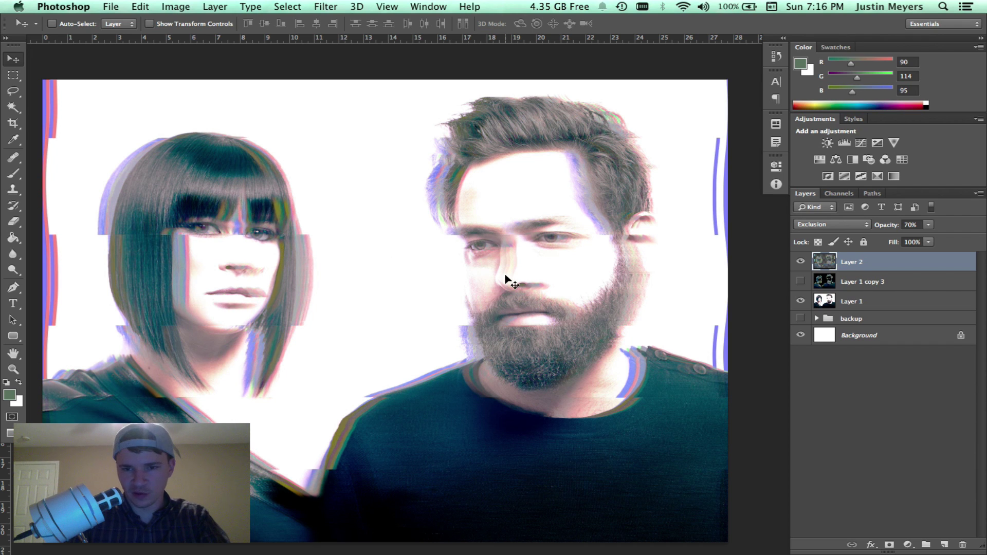
pyautogui.scroll(-2, 515, 313)
pyautogui.hscroll(-1, 514, 314)
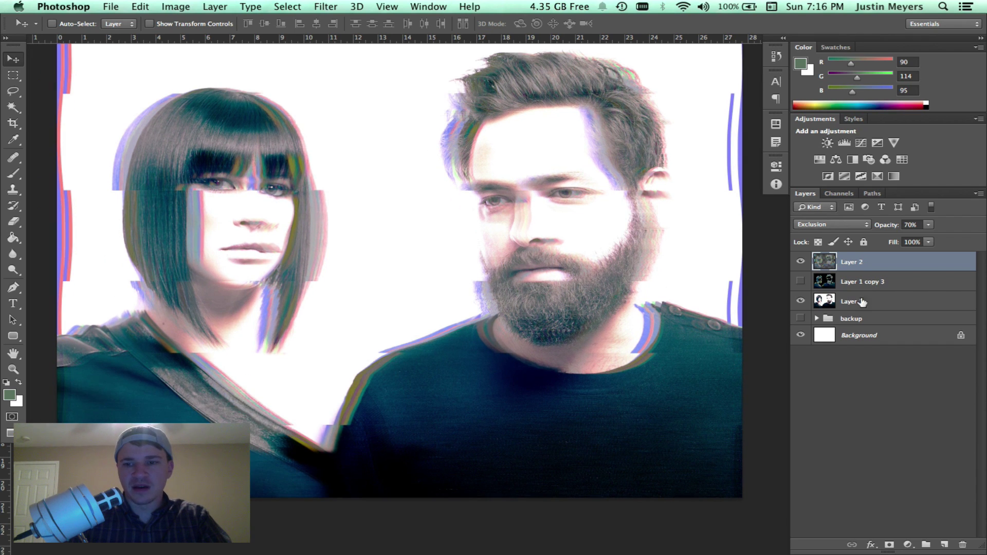
# - Add a new Layer 3 and set the foreground colour to grey 676767 sampled from the beard
pyautogui.click(945, 545)
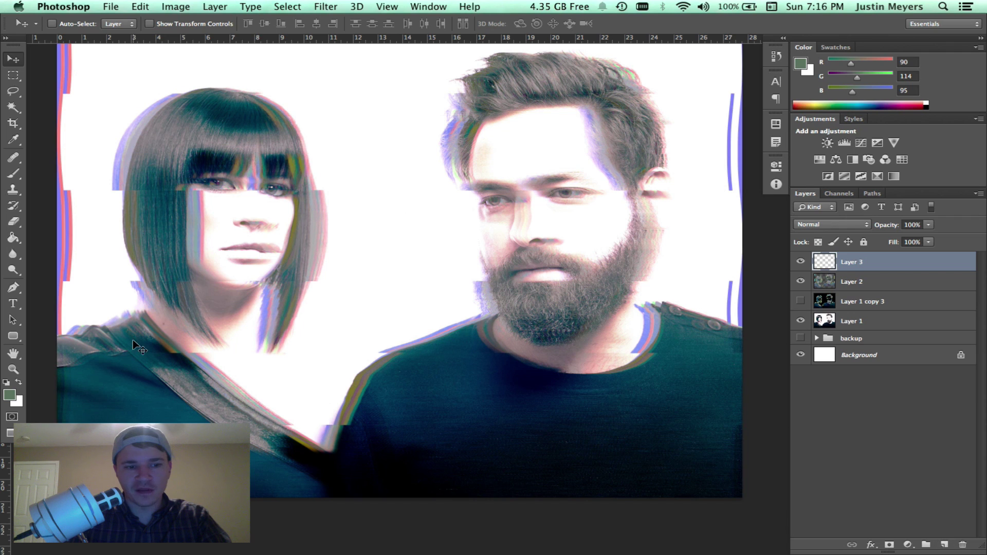
pyautogui.click(10, 396)
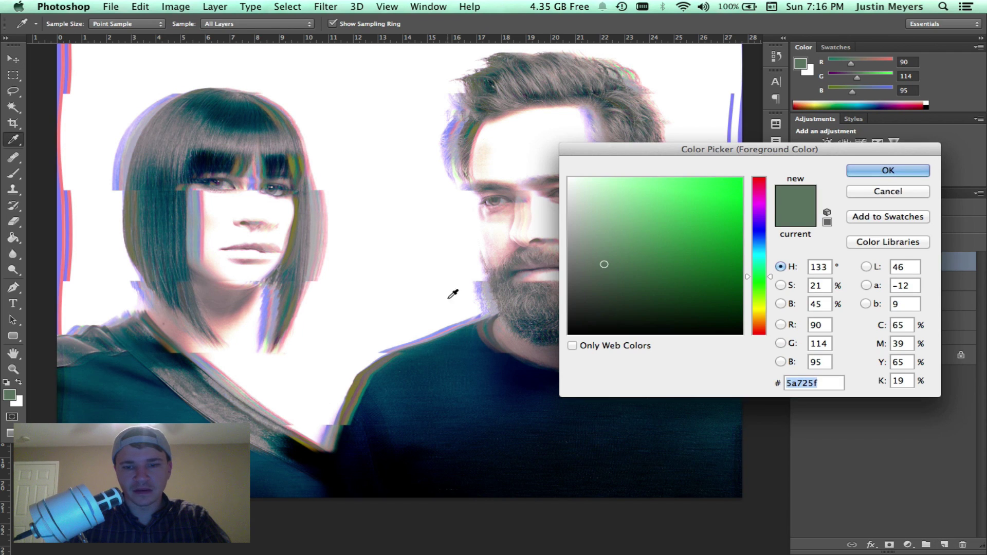
pyautogui.click(527, 278)
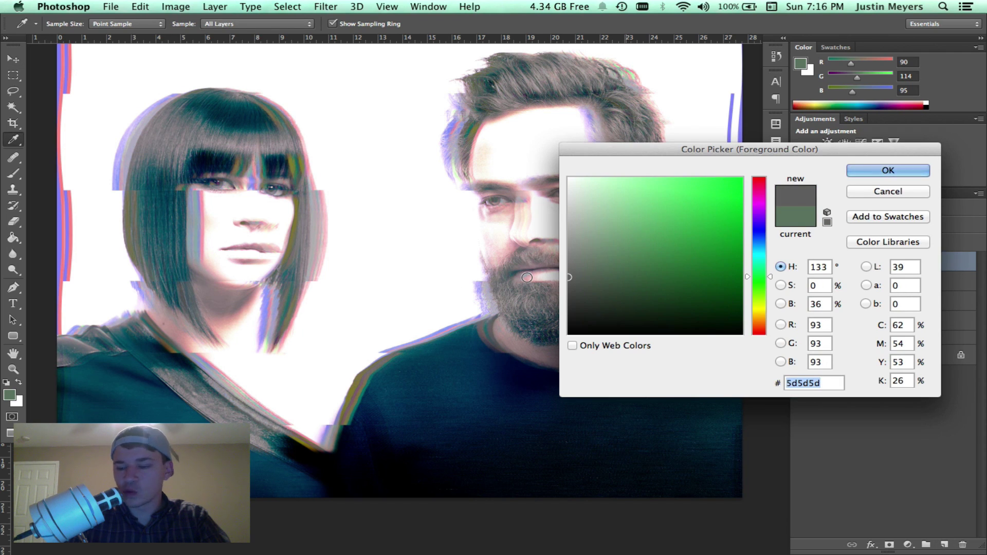
pyautogui.moveTo(527, 278); pyautogui.dragTo(528, 271)
pyautogui.press('Return')
# - Fill Layer 3 with the grey using the Paint Bucket at 50% opacity
pyautogui.press('v')
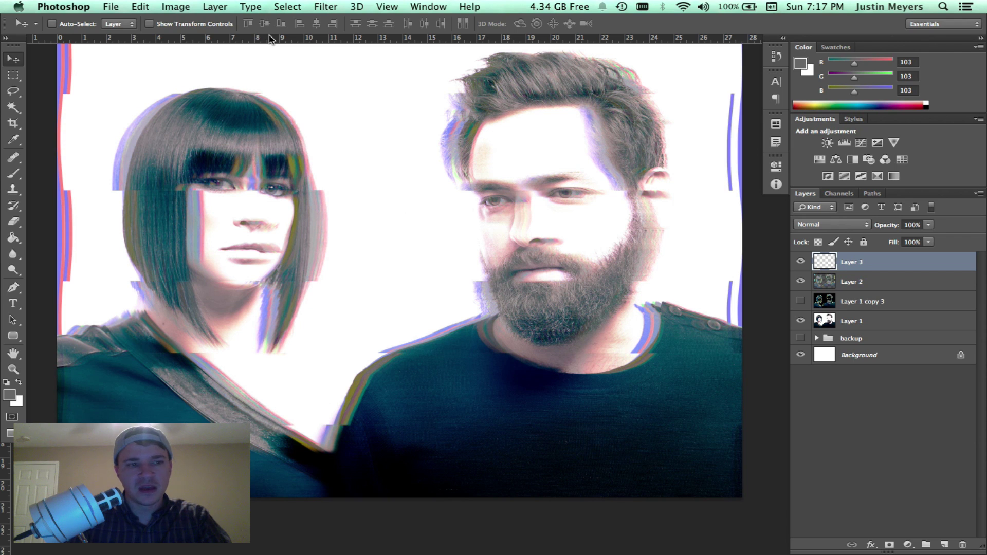
pyautogui.press('g')
pyautogui.click(279, 23)
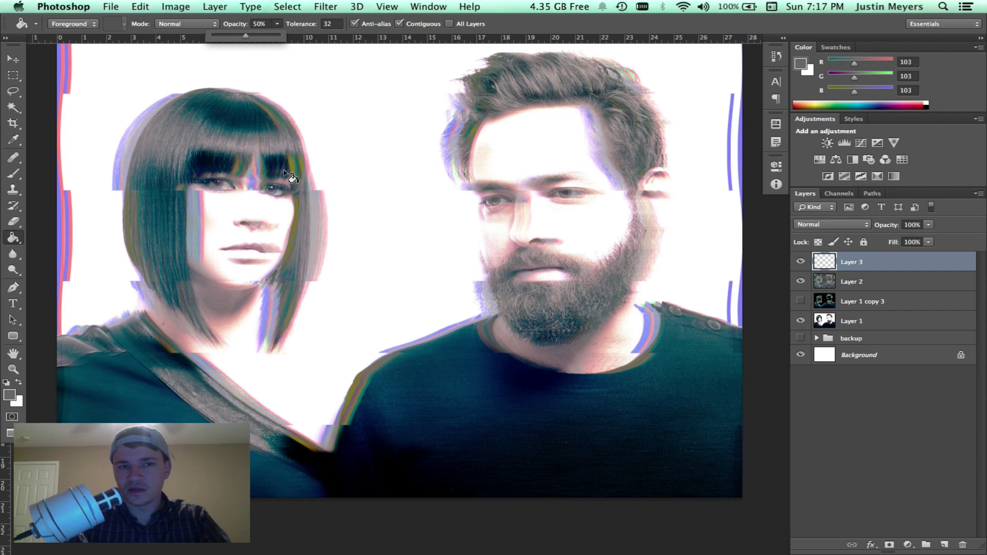
pyautogui.click(345, 240)
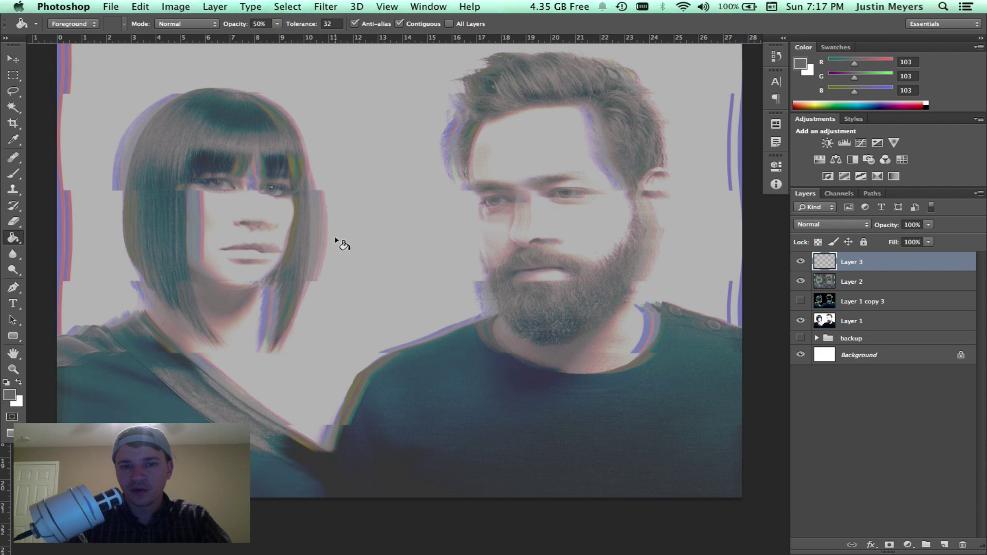
pyautogui.click(326, 7)
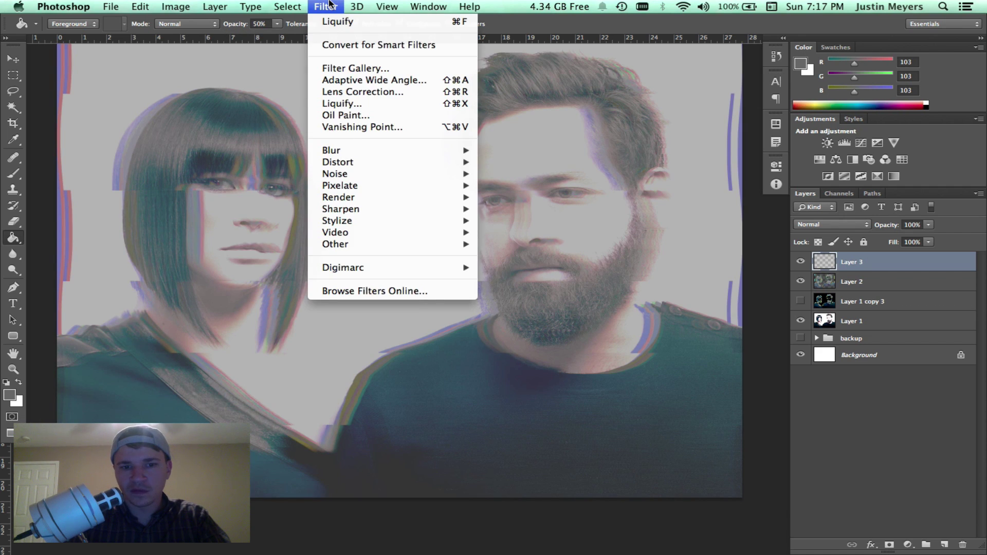
# - Apply Add Noise to Layer 3 at 25.98% with Uniform distribution
pyautogui.moveTo(342, 173)
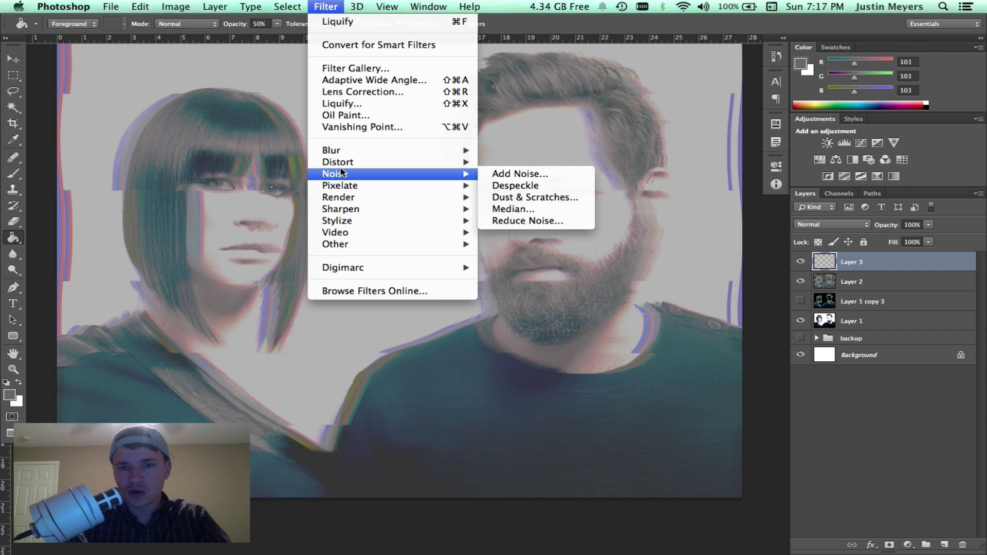
pyautogui.click(520, 174)
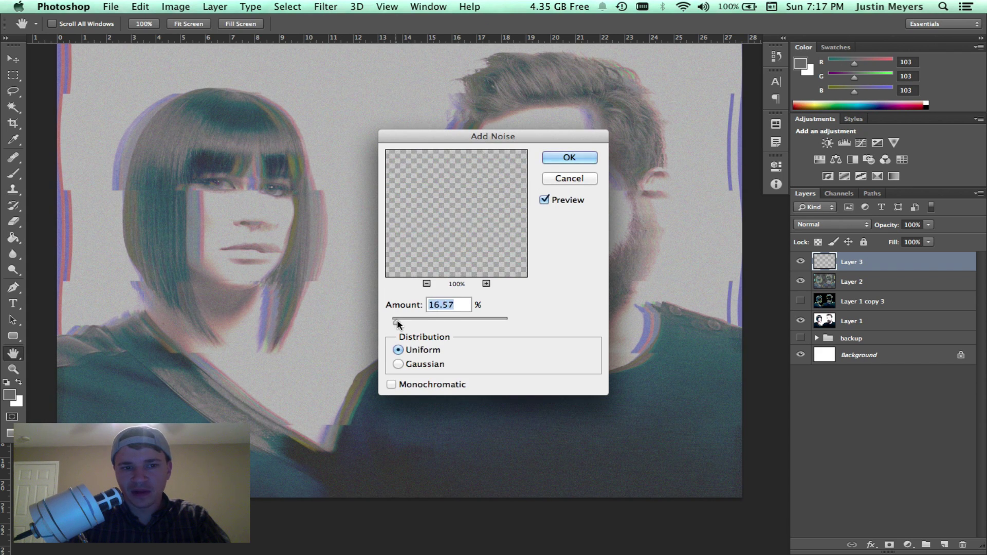
pyautogui.moveTo(397, 321); pyautogui.dragTo(399, 322)
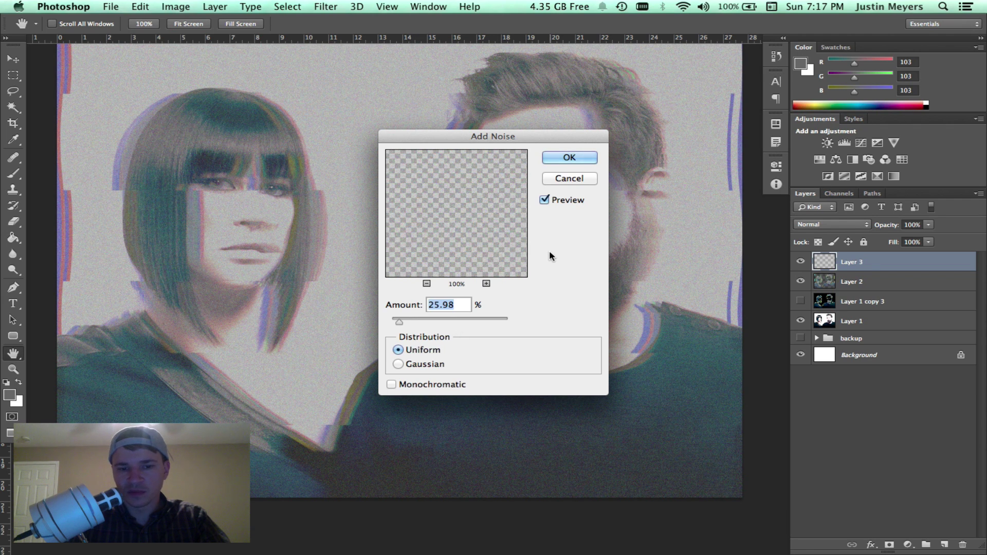
pyautogui.click(569, 157)
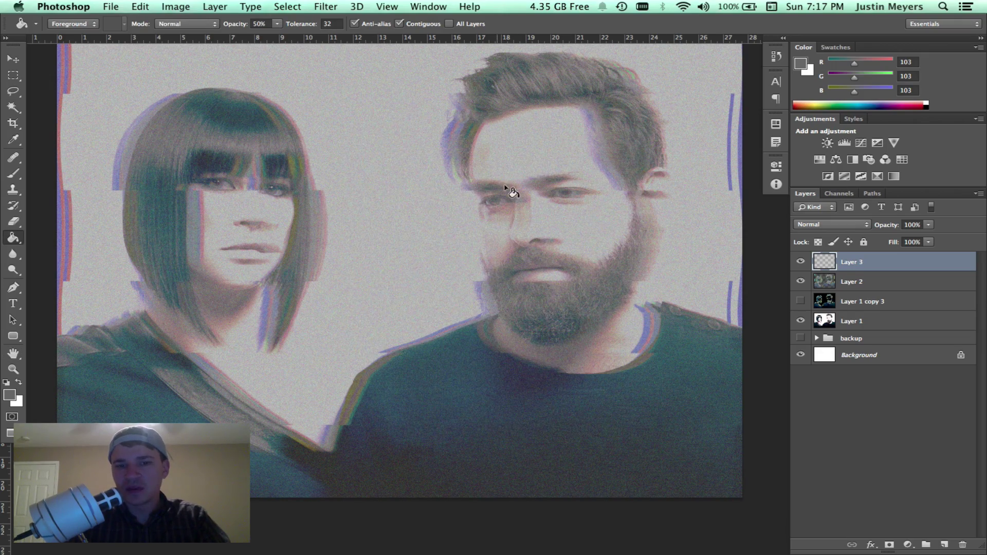
# - Desaturate Layer 3's noise with Cmd+Shift+U into grey grain, then zoom out
pyautogui.scroll(5, 568, 197)
pyautogui.scroll(5, 569, 199)
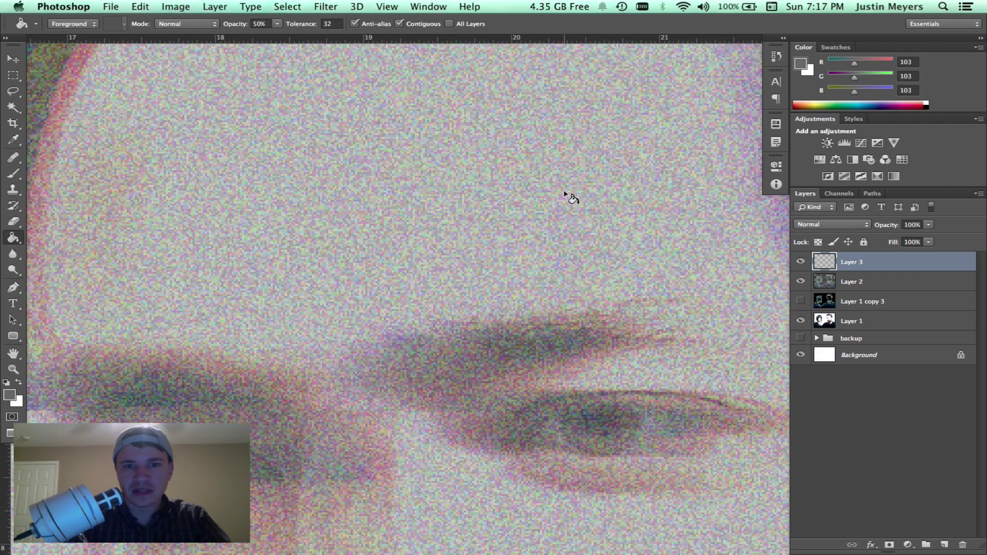
pyautogui.press('v')
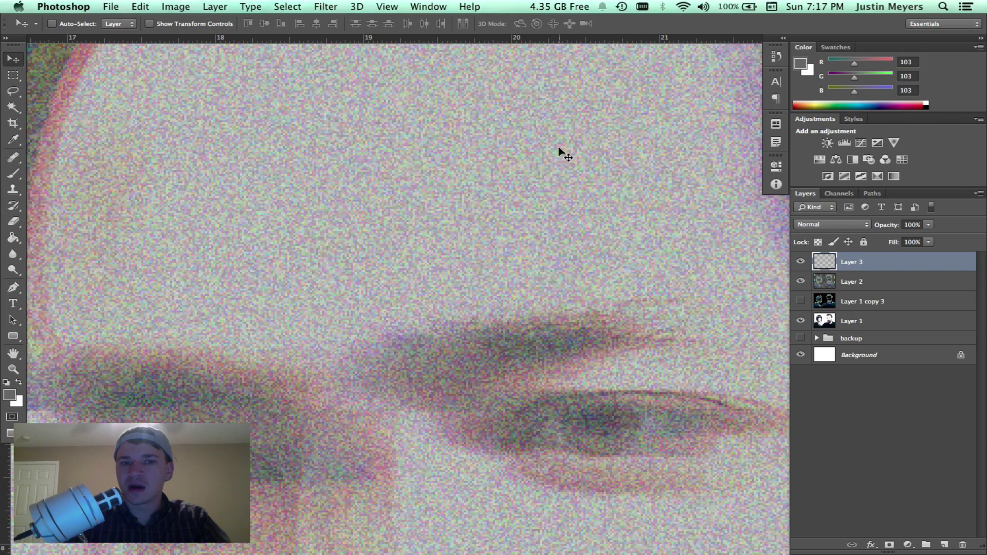
pyautogui.scroll(3, 445, 183)
pyautogui.scroll(1, 446, 182)
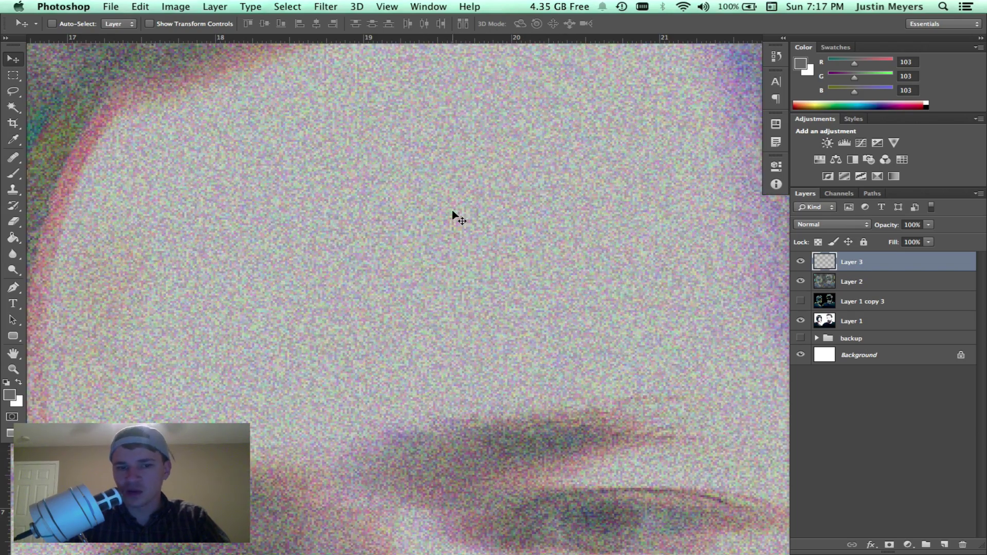
pyautogui.scroll(-5, 425, 283)
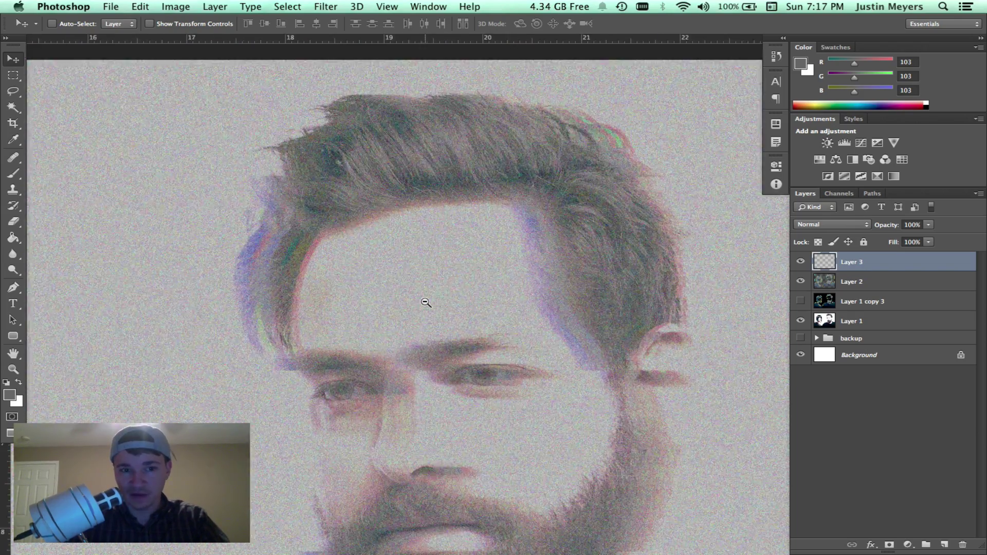
pyautogui.scroll(3, 427, 294)
pyautogui.scroll(4, 428, 294)
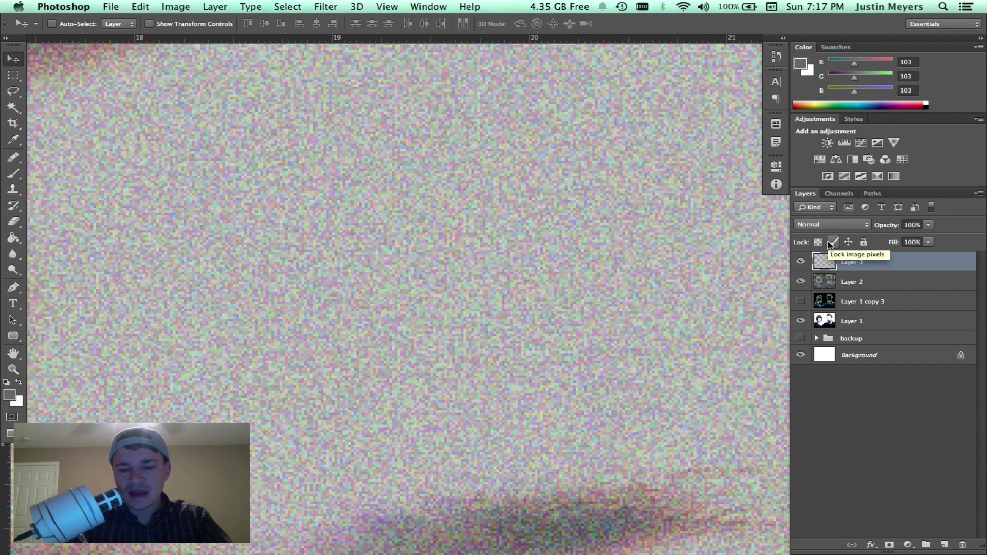
pyautogui.press('super+shift+u')
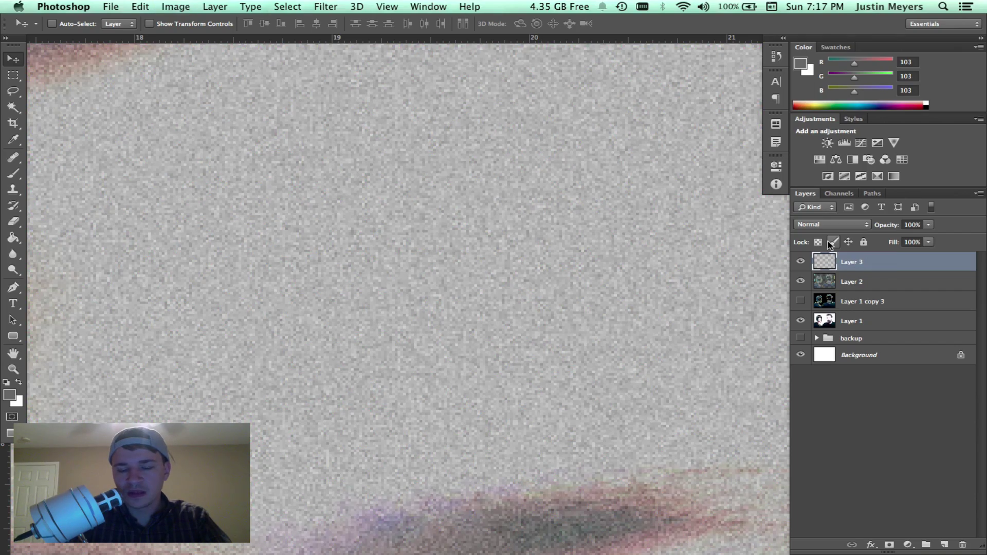
pyautogui.keyDown('alt'); pyautogui.click(505, 308); pyautogui.keyUp('alt')
pyautogui.keyDown('alt'); pyautogui.click(506, 308); pyautogui.keyUp('alt')
pyautogui.keyDown('alt'); pyautogui.click(505, 308); pyautogui.keyUp('alt')
# - Set Layer 3's grain to Overlay blending
pyautogui.keyDown('alt'); pyautogui.click(505, 308); pyautogui.keyUp('alt')
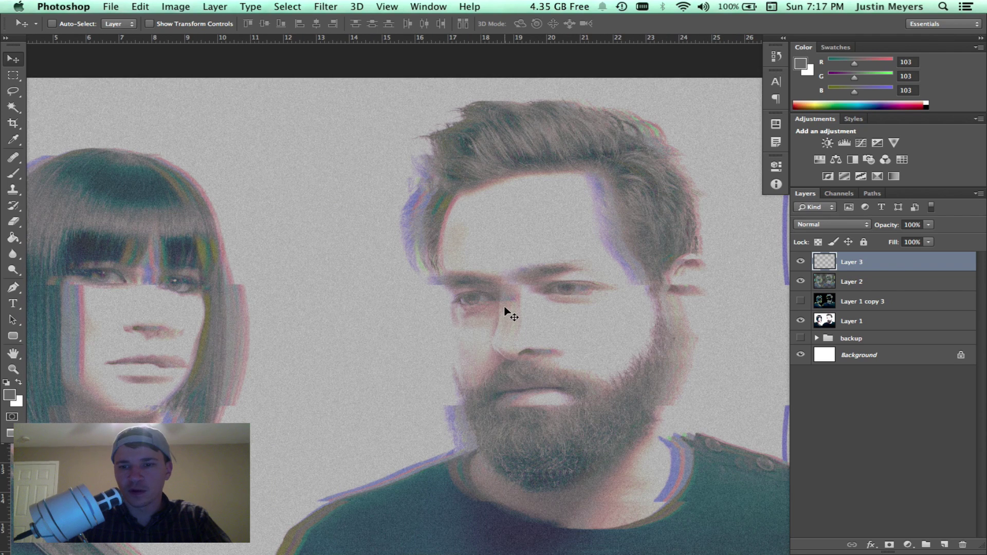
pyautogui.click(803, 226)
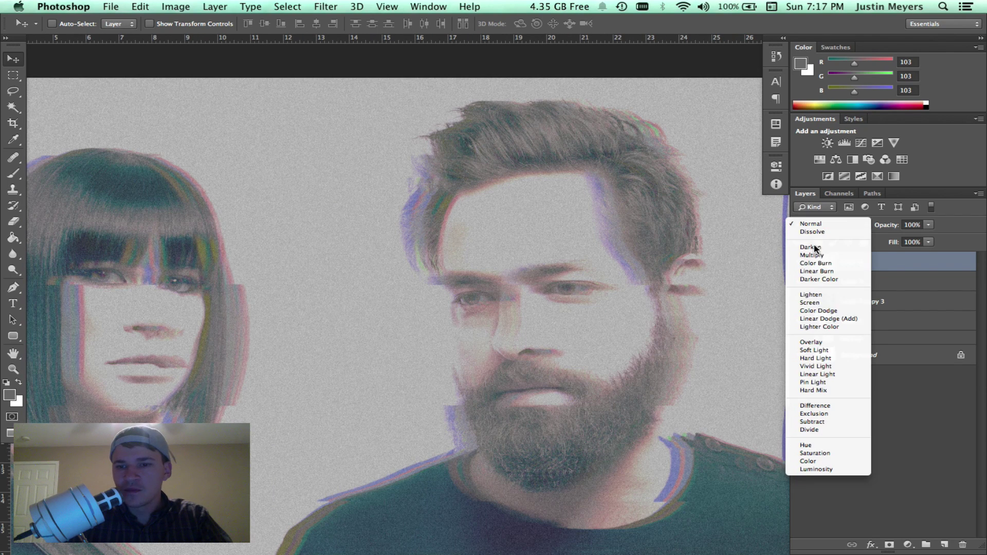
pyautogui.click(834, 347)
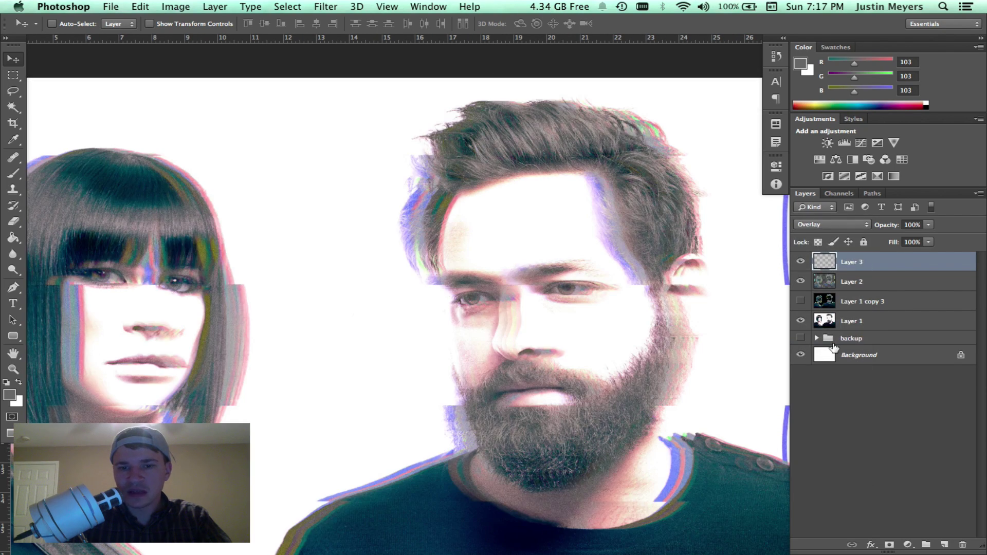
# - Zoom around the man's eyes, shirt and shoulder to inspect the grain, then select Layer 2
pyautogui.keyDown('super'); pyautogui.click(524, 193); pyautogui.keyUp('super')
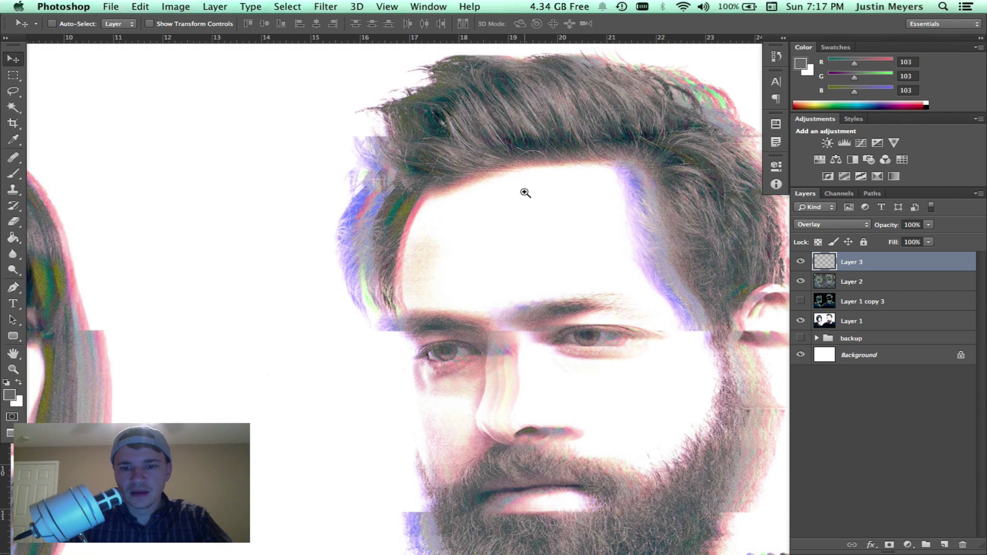
pyautogui.keyDown('super'); pyautogui.click(534, 241); pyautogui.keyUp('super')
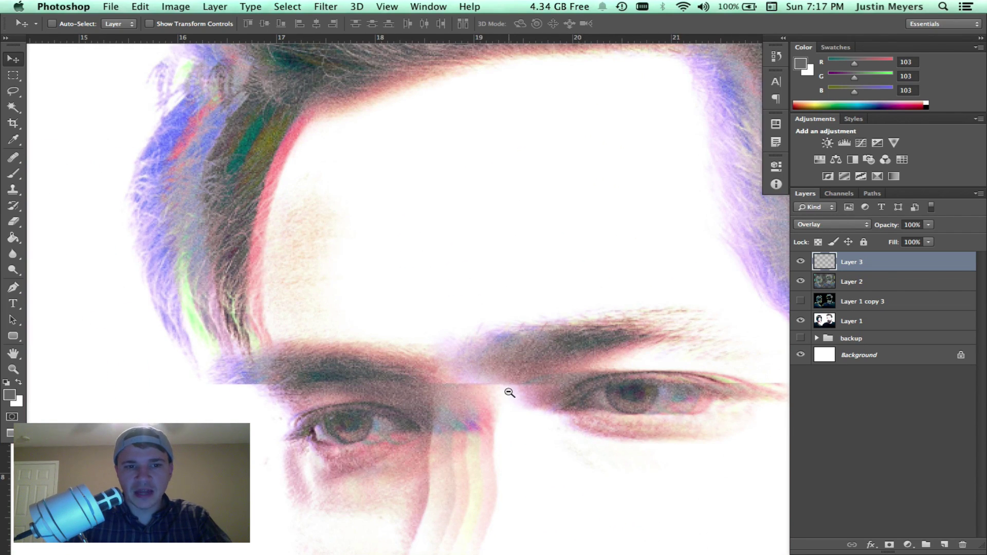
pyautogui.keyDown('alt'); pyautogui.click(509, 393); pyautogui.keyUp('alt')
pyautogui.keyDown('alt'); pyautogui.click(509, 393); pyautogui.keyUp('alt')
pyautogui.keyDown('alt'); pyautogui.click(509, 392); pyautogui.keyUp('alt')
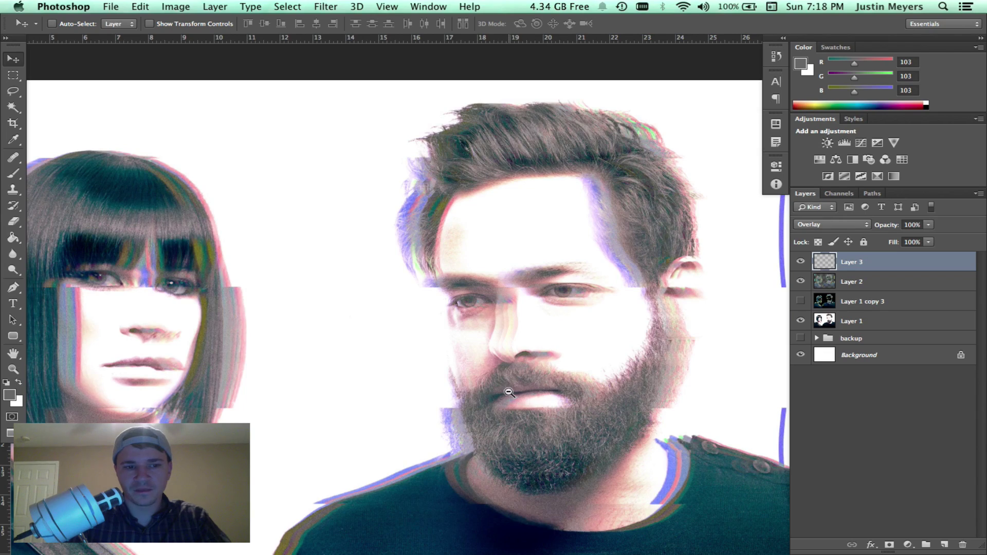
pyautogui.keyDown('alt'); pyautogui.click(509, 392); pyautogui.keyUp('alt')
pyautogui.click(459, 414)
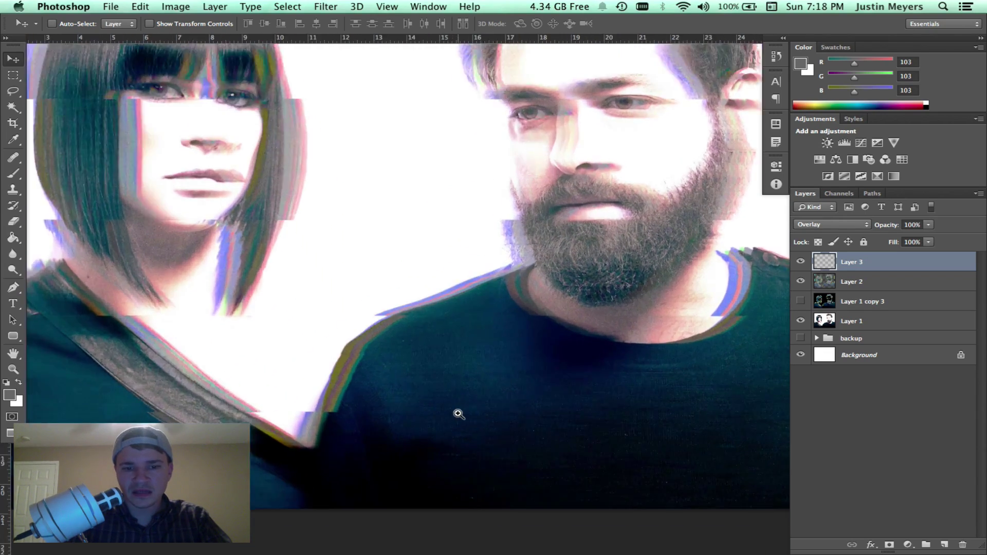
pyautogui.click(458, 414)
pyautogui.click(458, 414)
pyautogui.scroll(5, 465, 270)
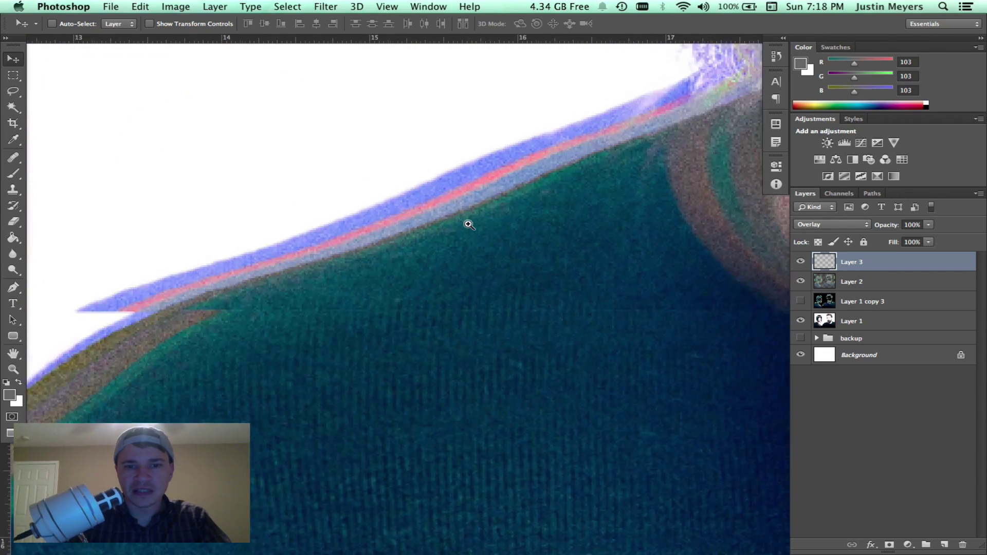
pyautogui.click(469, 225)
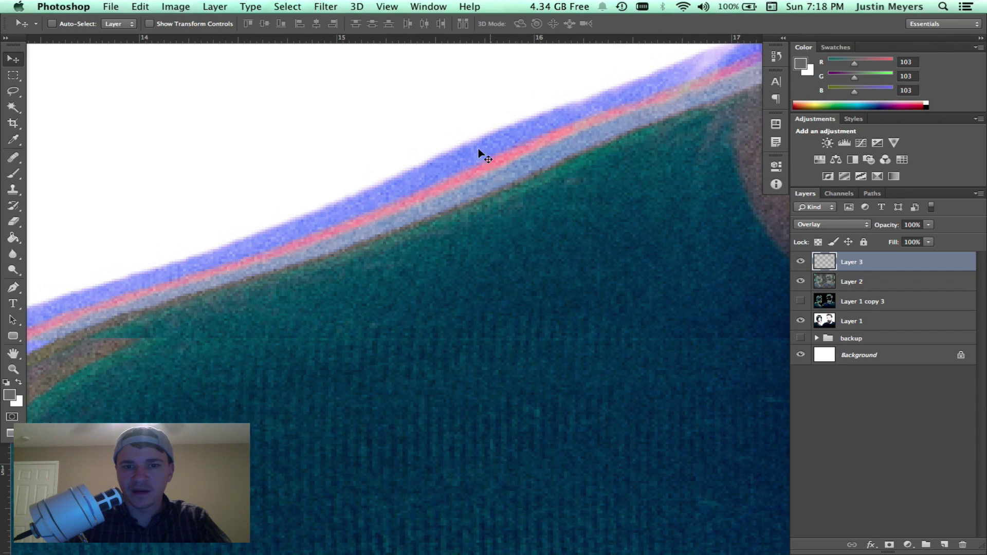
pyautogui.scroll(-3, 513, 280)
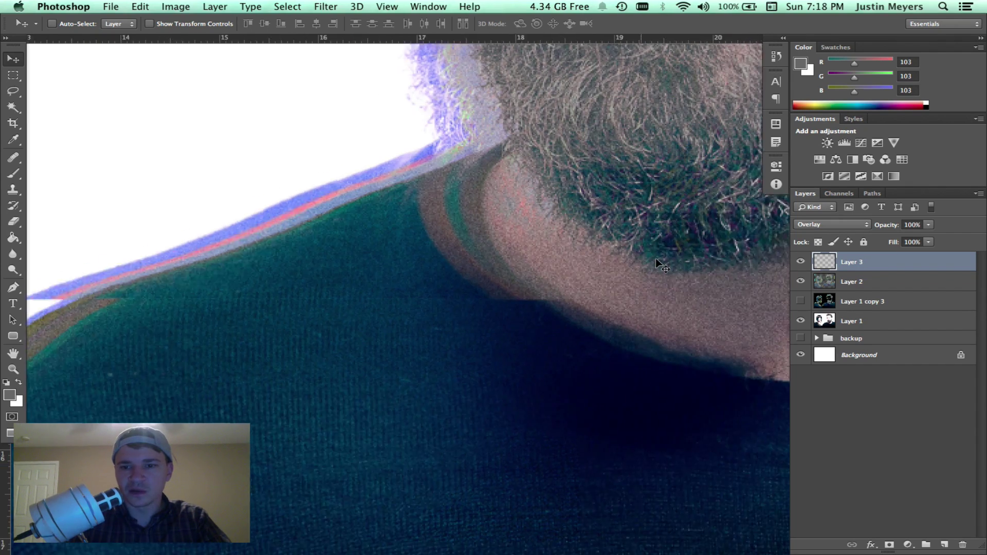
pyautogui.scroll(-5, 658, 263)
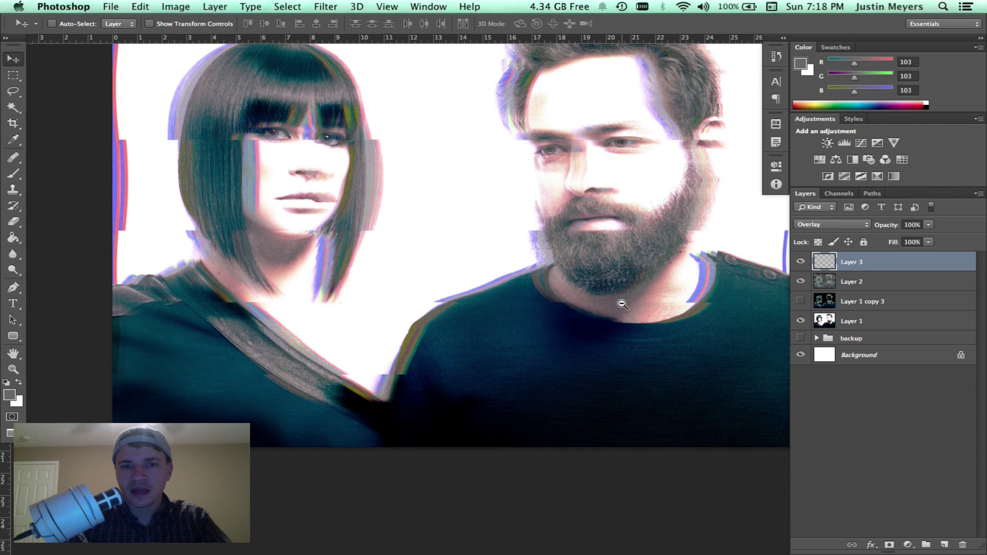
pyautogui.click(864, 282)
# - Duplicate Layer 2 to create Layer 2 copy
pyautogui.scroll(4, 586, 263)
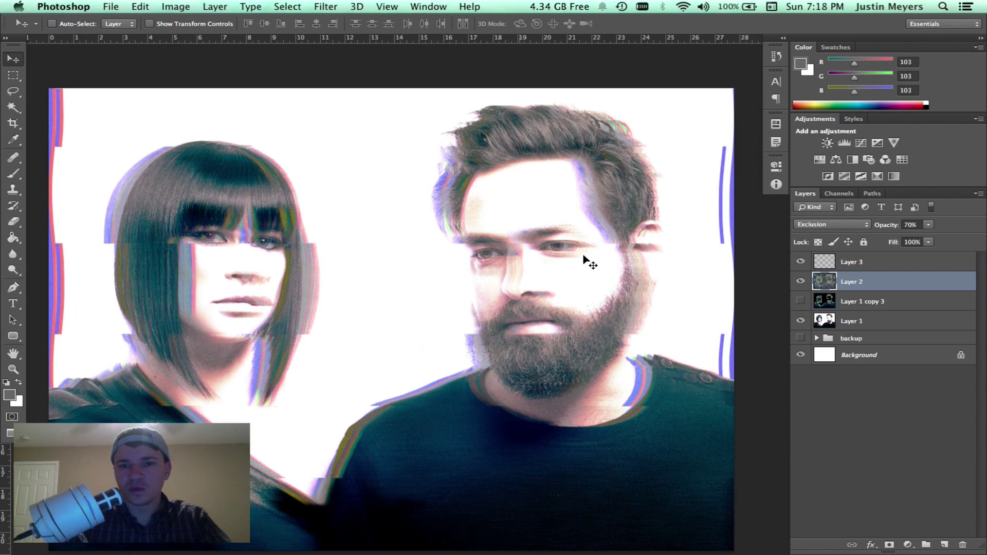
pyautogui.scroll(-2, 683, 239)
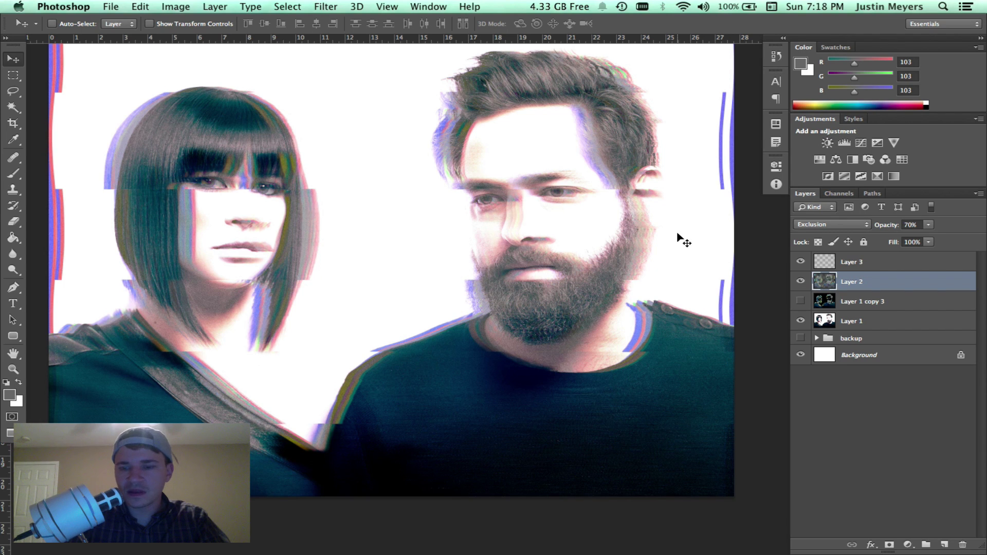
pyautogui.press('super+j')
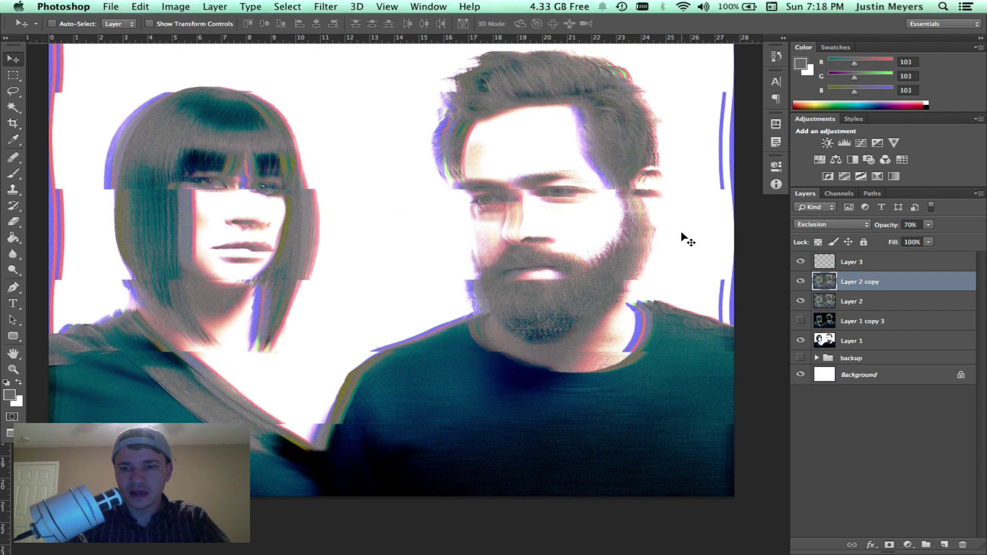
# - Apply a High Pass filter with a 2.2-pixel radius to Layer 2 copy
pyautogui.click(319, 6)
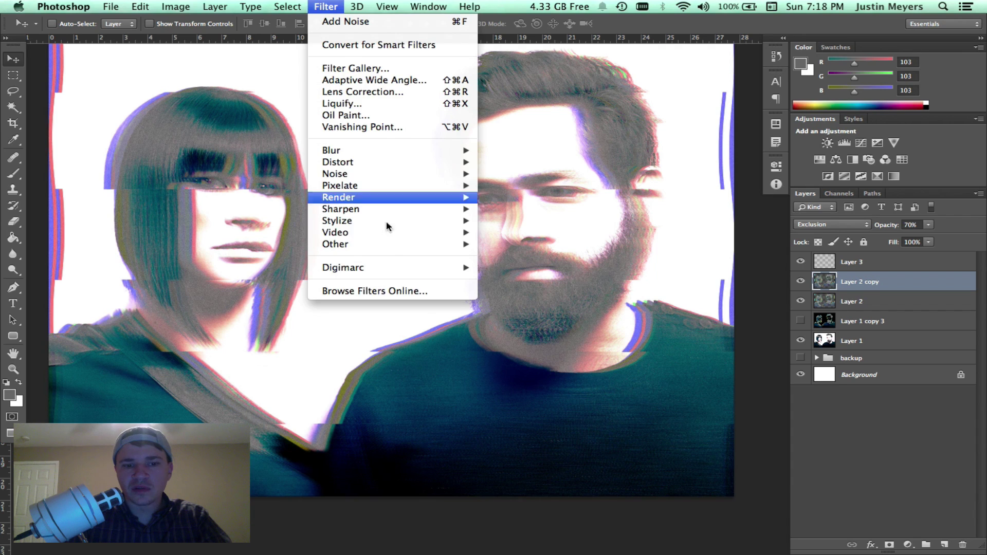
pyautogui.moveTo(392, 243)
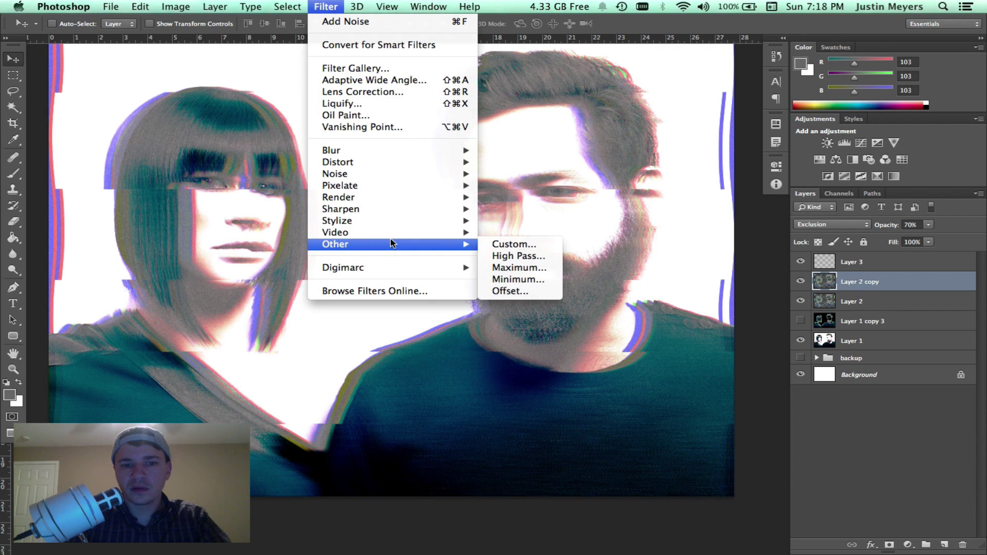
pyautogui.click(510, 257)
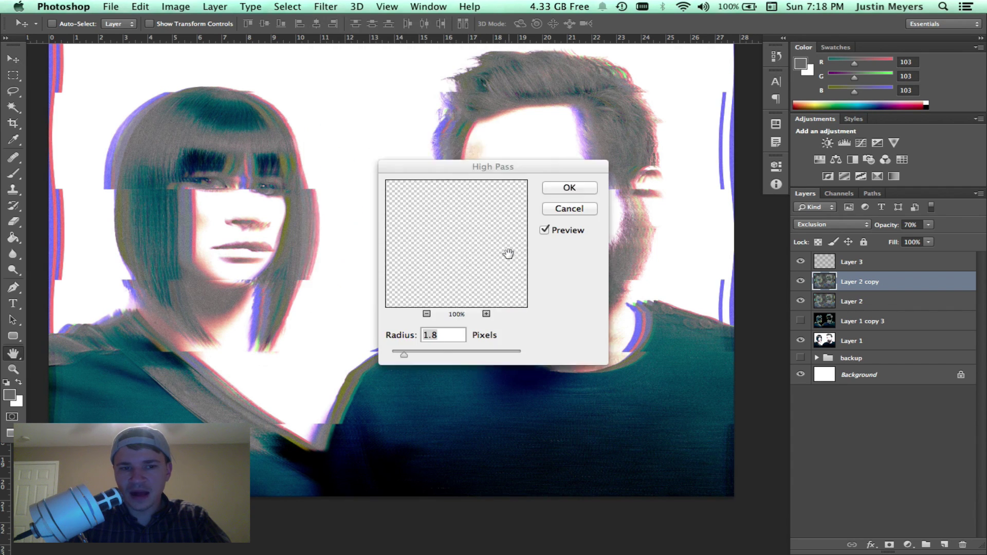
pyautogui.click(427, 314)
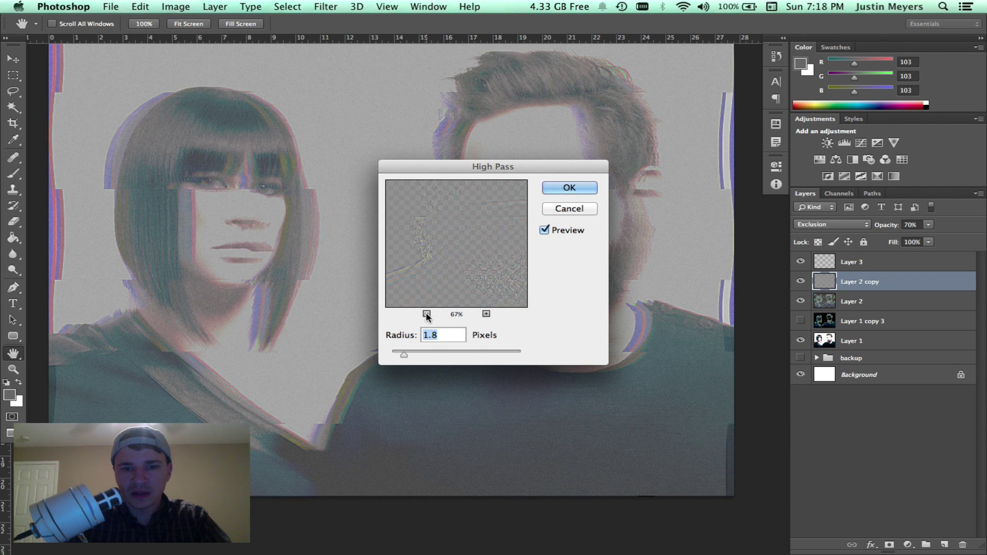
pyautogui.click(486, 314)
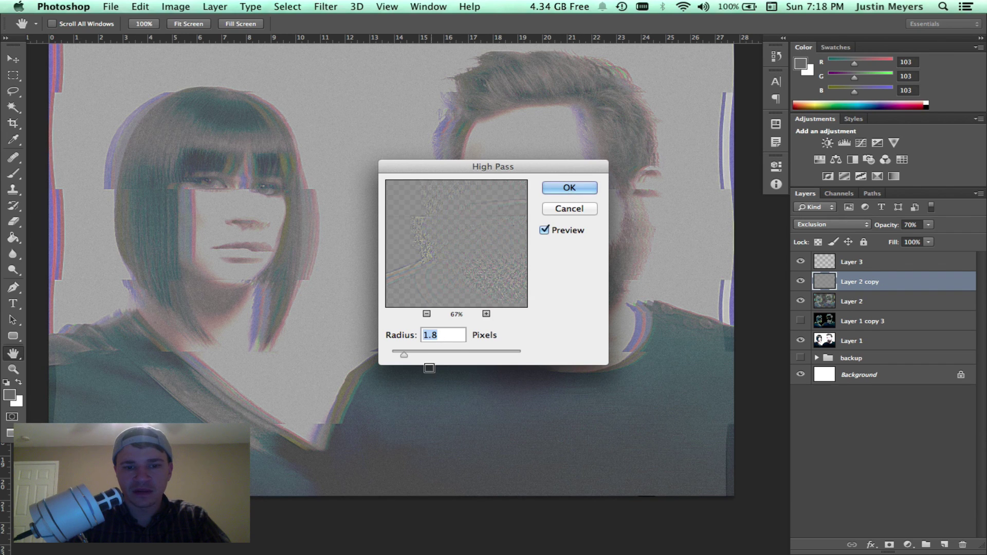
pyautogui.moveTo(404, 354); pyautogui.dragTo(408, 357)
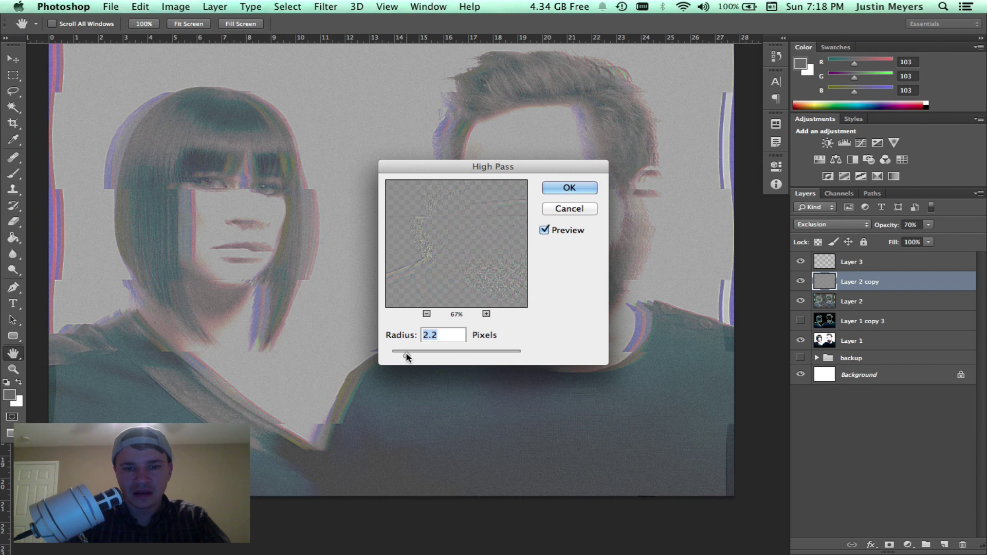
pyautogui.click(569, 187)
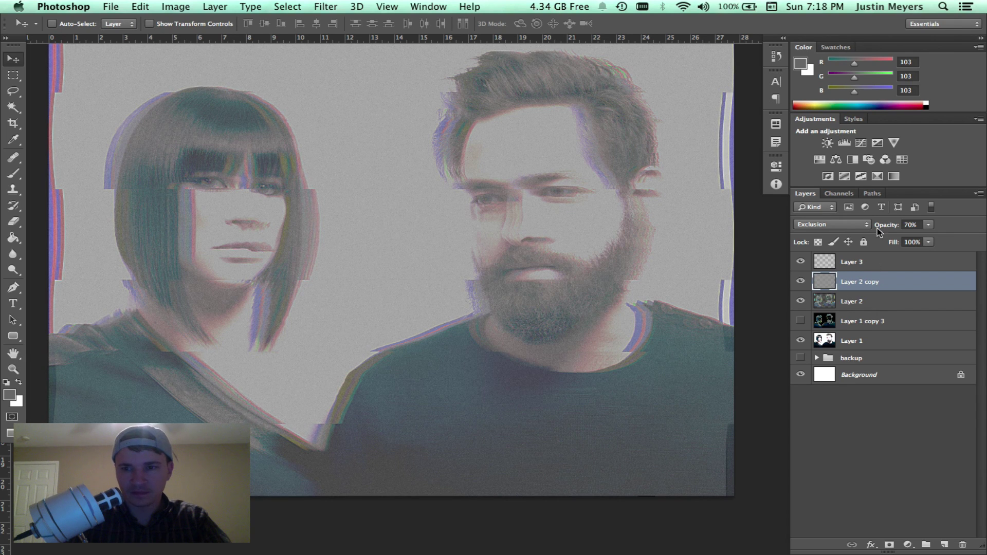
# - Try Overlay blending on Layer 2 copy, compare it, then undo back to before High Pass
pyautogui.click(849, 224)
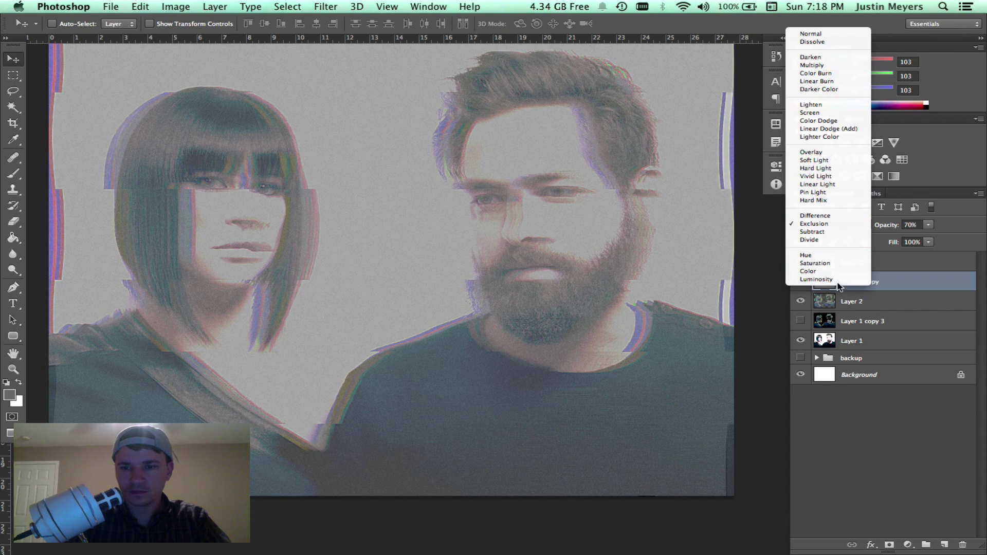
pyautogui.click(837, 152)
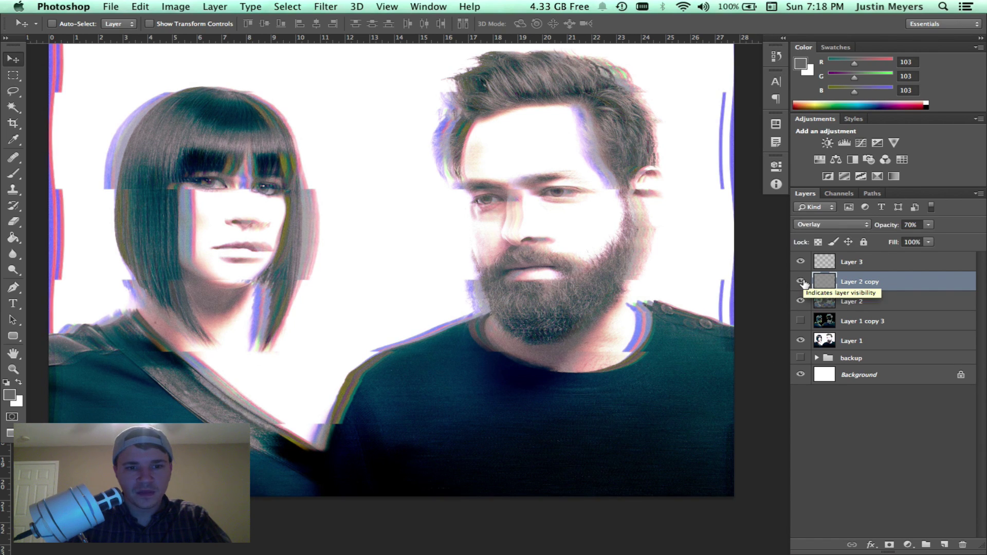
pyautogui.click(801, 279)
pyautogui.click(801, 279)
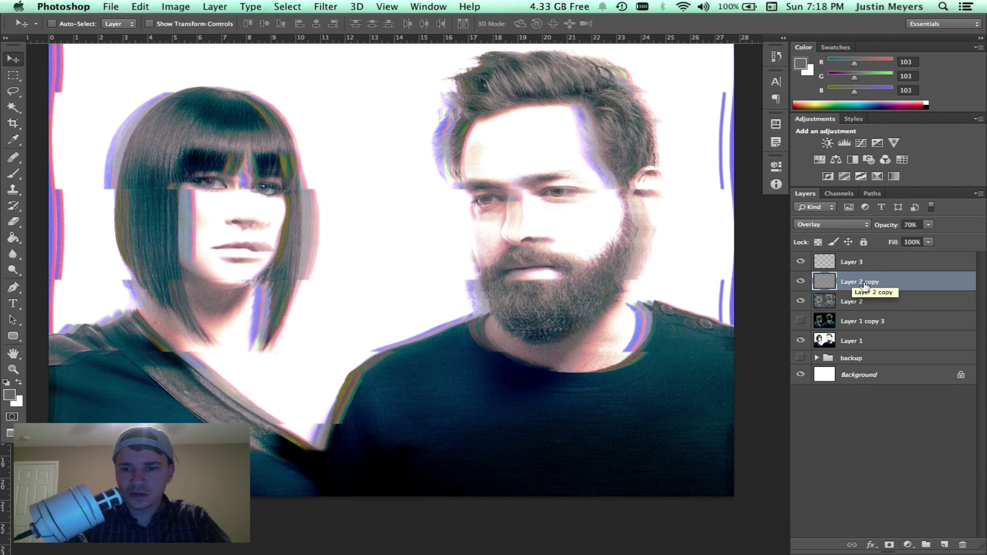
pyautogui.press('super+alt+z')
pyautogui.press('super+alt+z')
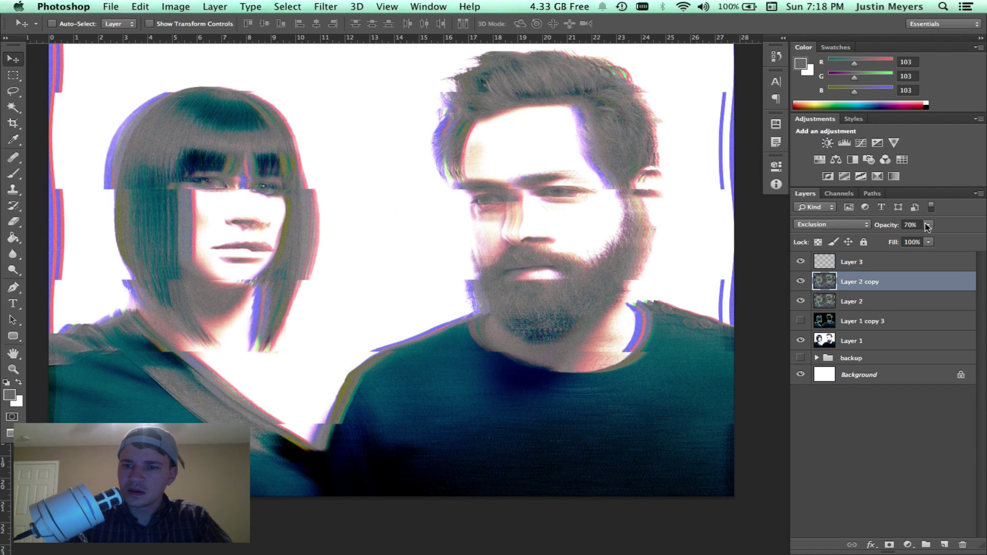
# - Set Layer 2 copy to Normal blending at 100% opacity
pyautogui.click(843, 224)
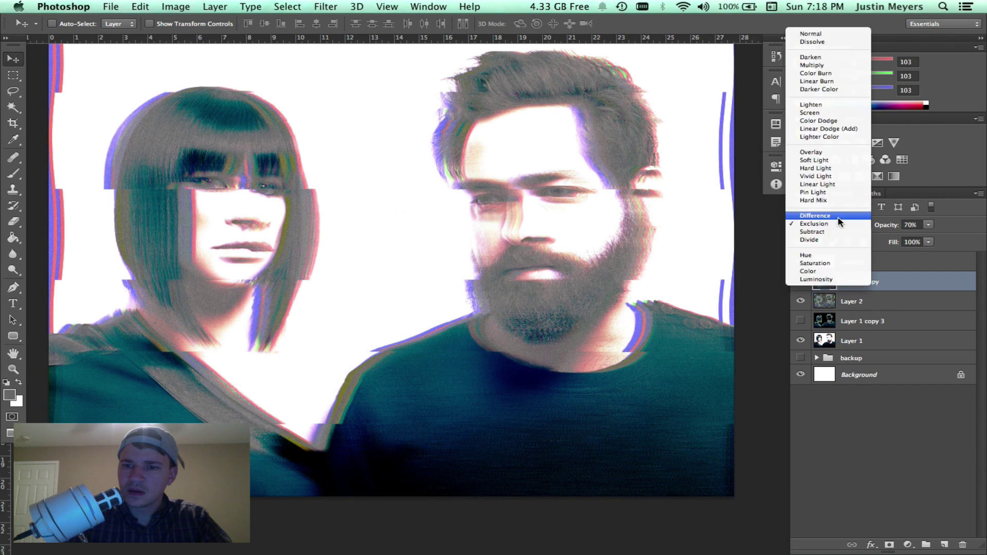
pyautogui.click(846, 34)
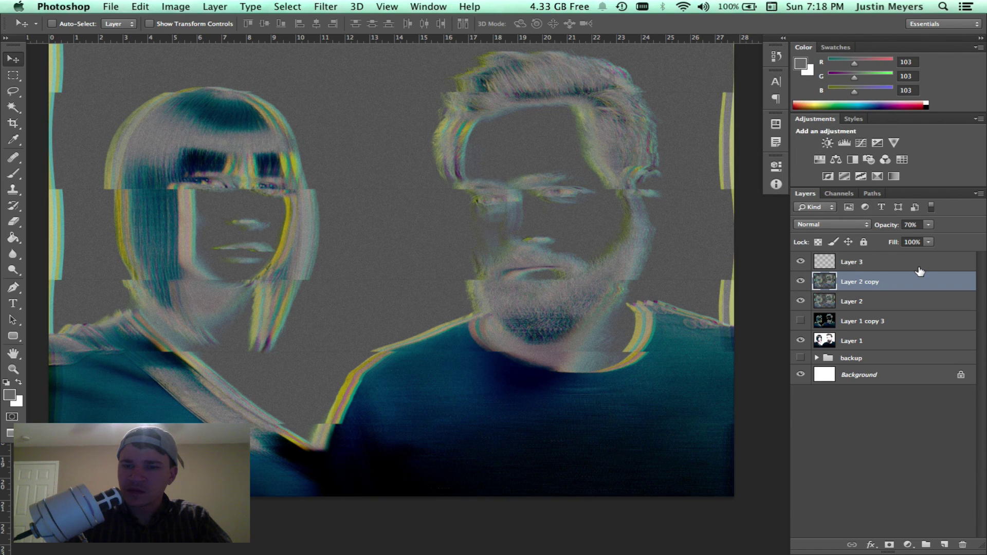
pyautogui.click(928, 225)
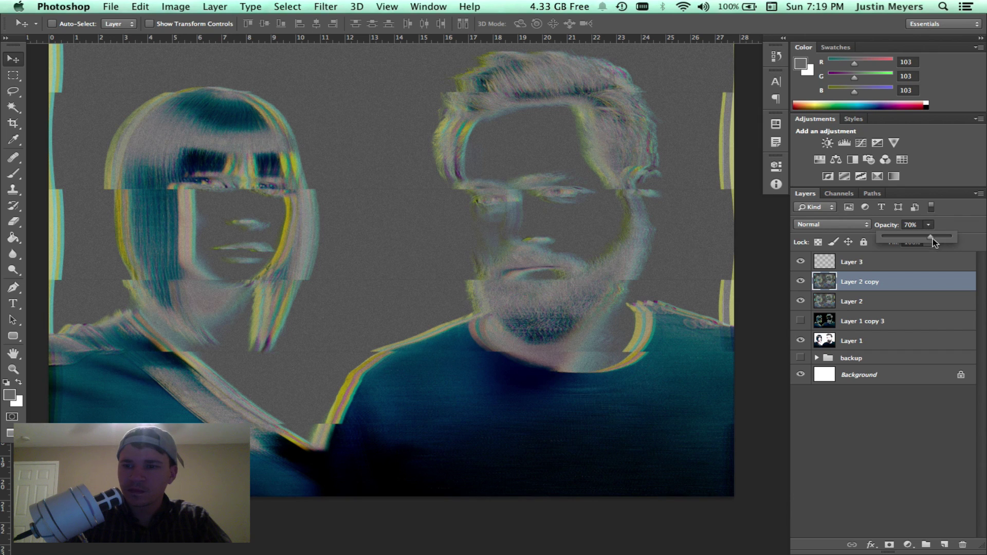
pyautogui.moveTo(932, 239); pyautogui.dragTo(951, 237)
pyautogui.click(341, 5)
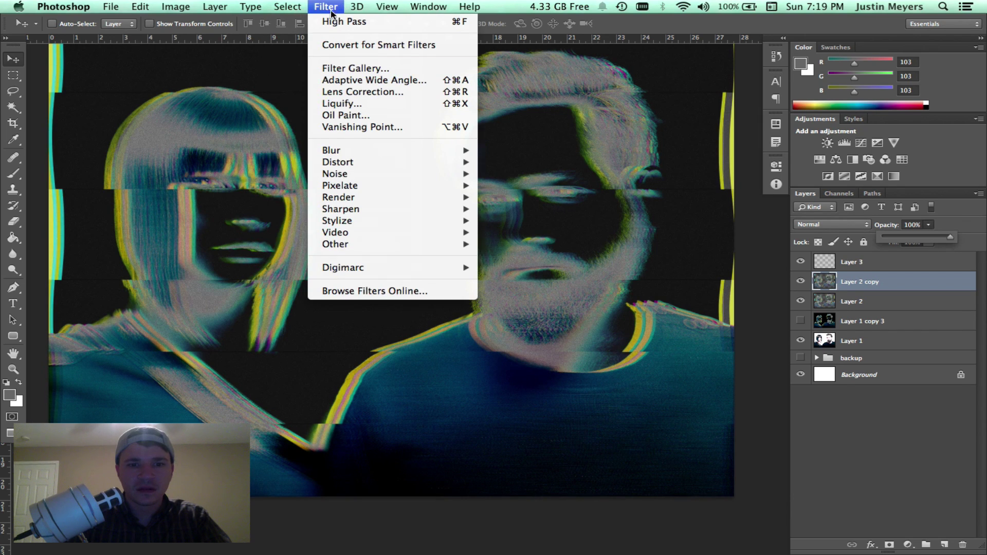
# - Apply High Pass to Layer 2 copy with a 2.8-pixel radius
pyautogui.moveTo(360, 244)
pyautogui.click(517, 259)
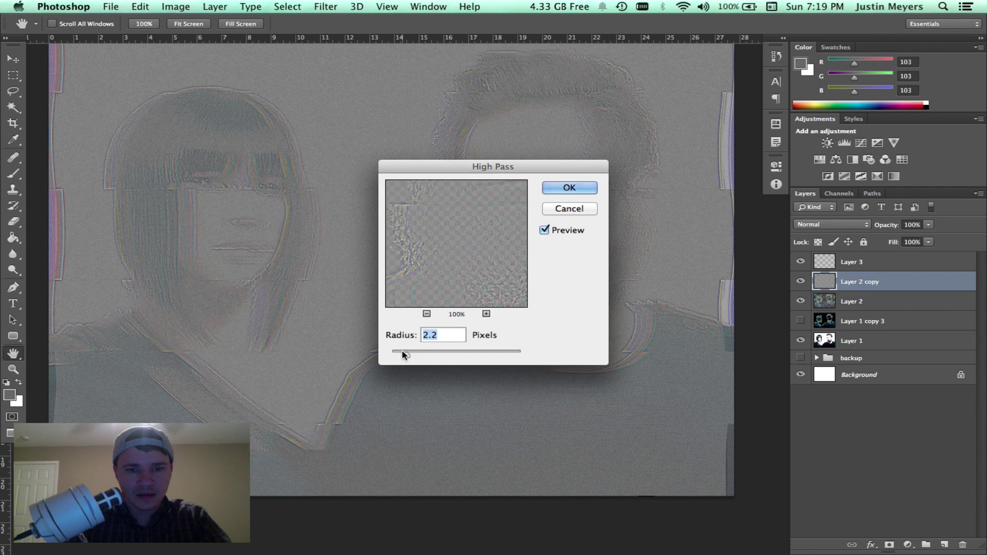
pyautogui.moveTo(403, 354); pyautogui.dragTo(411, 354)
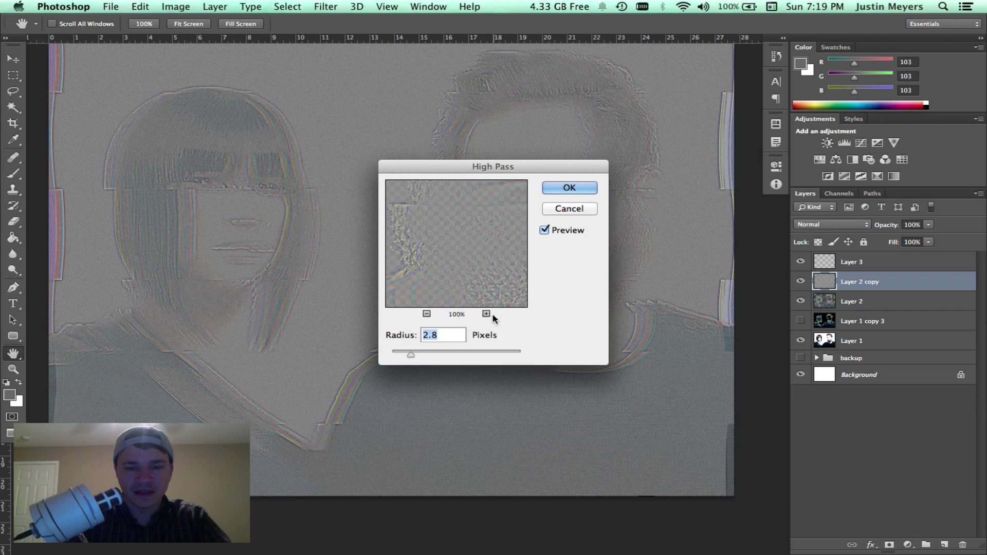
pyautogui.click(579, 192)
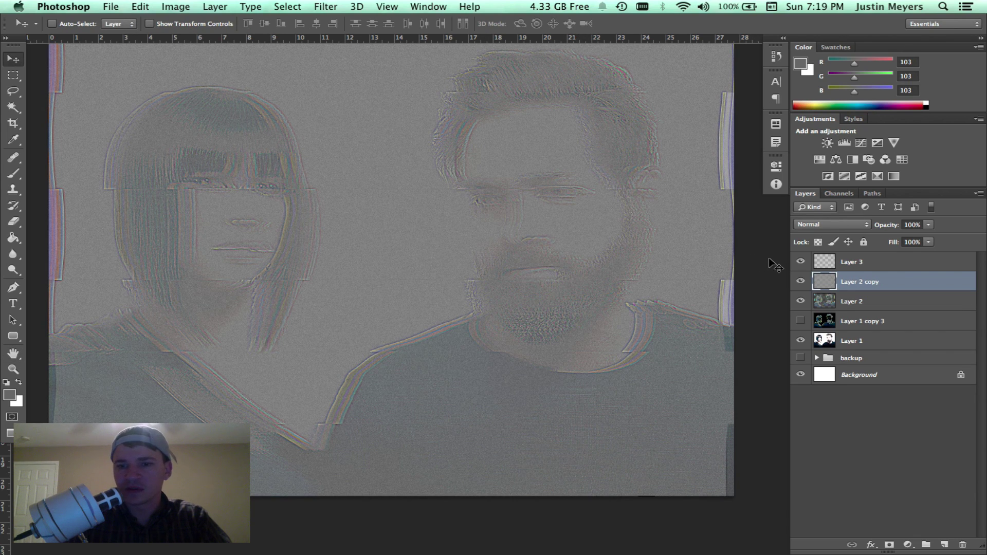
# - Cycle through blend modes and set the high-pass layer to Overlay
pyautogui.hotkey('shift', '+')
pyautogui.hotkey('shift', '+')
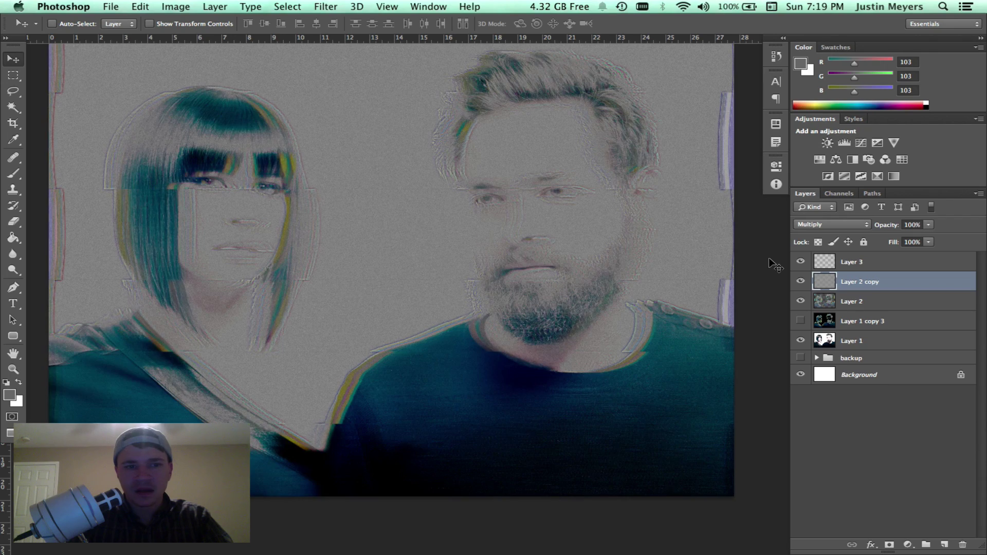
pyautogui.hotkey('shift', '+')
pyautogui.hotkey('shift', '+')
pyautogui.hotkey('shift', '+')
pyautogui.hotkey('shift', '+')
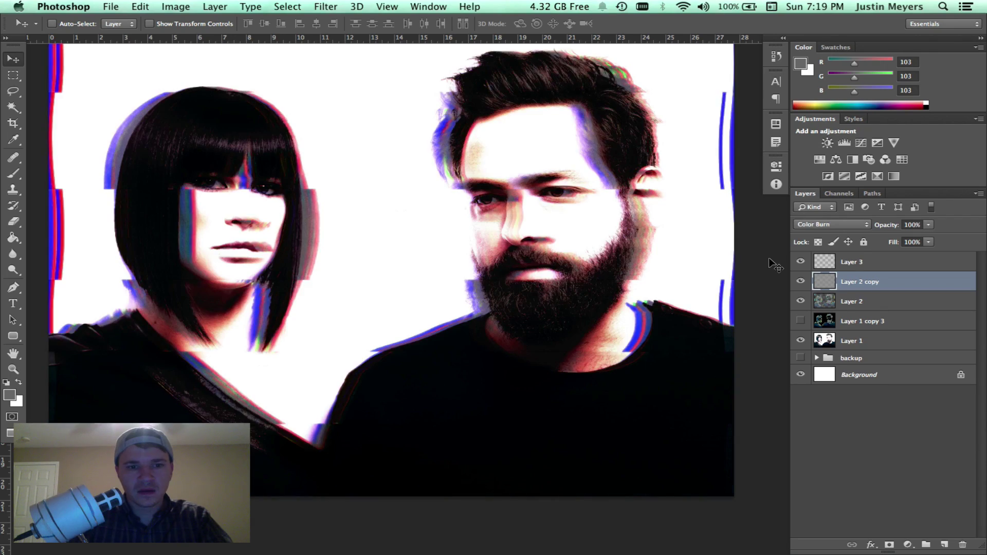
pyautogui.hotkey('shift', '+')
pyautogui.hotkey('shift', '+')
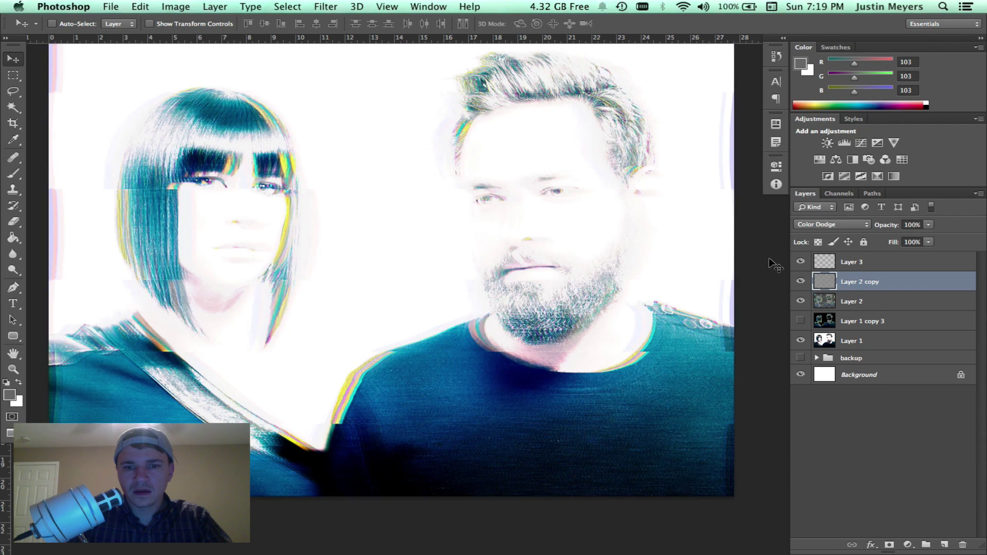
pyautogui.hotkey('shift', '-')
pyautogui.hotkey('shift', '-')
pyautogui.hotkey('shift', '+')
pyautogui.hotkey('shift', '+')
pyautogui.hotkey('shift', '+')
pyautogui.hotkey('shift', '+')
pyautogui.hotkey('shift', '+')
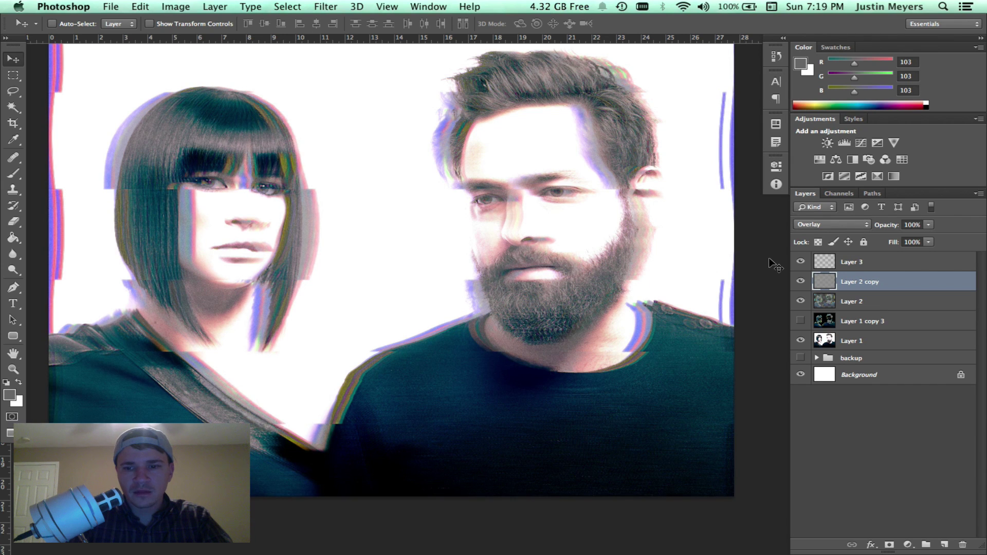
# - Toggle Layer 2 copy's visibility to compare the sharpening, leaving it visible
pyautogui.click(800, 282)
pyautogui.click(800, 282)
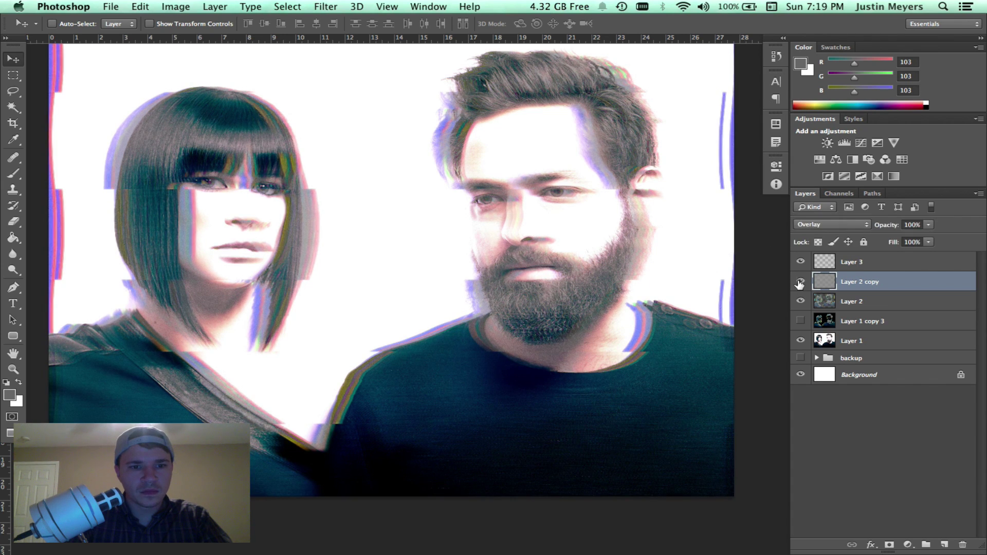
pyautogui.click(800, 282)
pyautogui.click(800, 281)
pyautogui.click(800, 281)
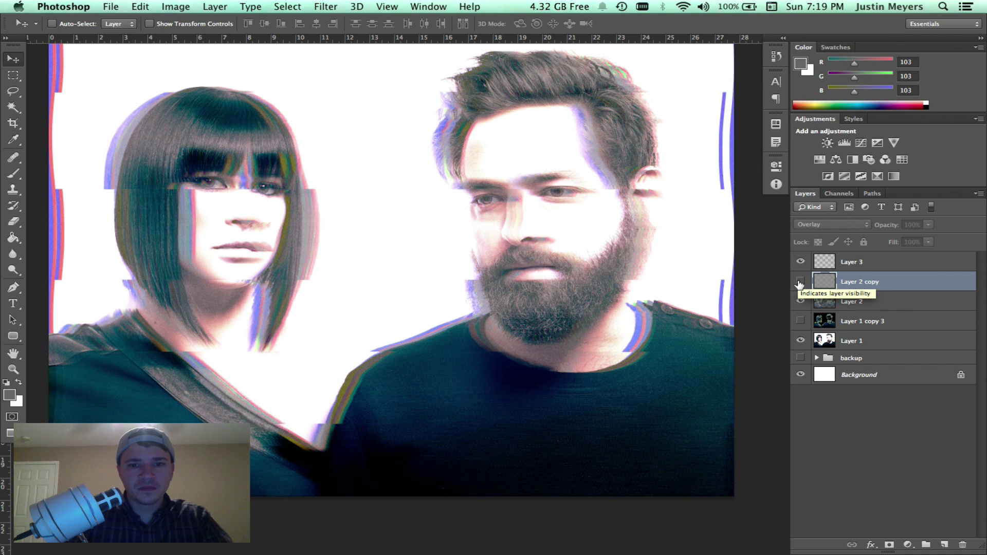
pyautogui.click(800, 282)
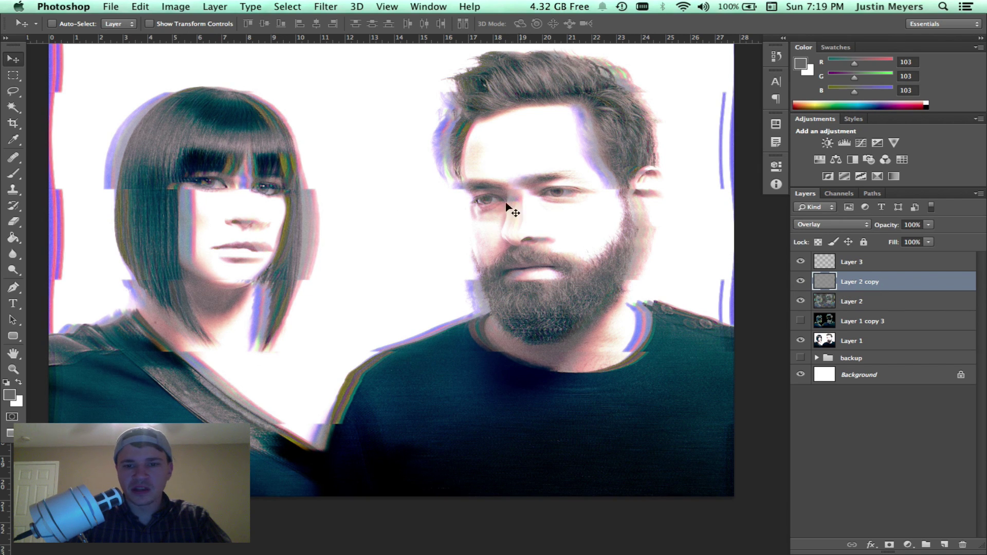
pyautogui.keyDown('super'); pyautogui.click(247, 190); pyautogui.keyUp('super')
pyautogui.keyDown('super'); pyautogui.click(246, 190); pyautogui.keyUp('super')
pyautogui.keyDown('super'); pyautogui.click(247, 190); pyautogui.keyUp('super')
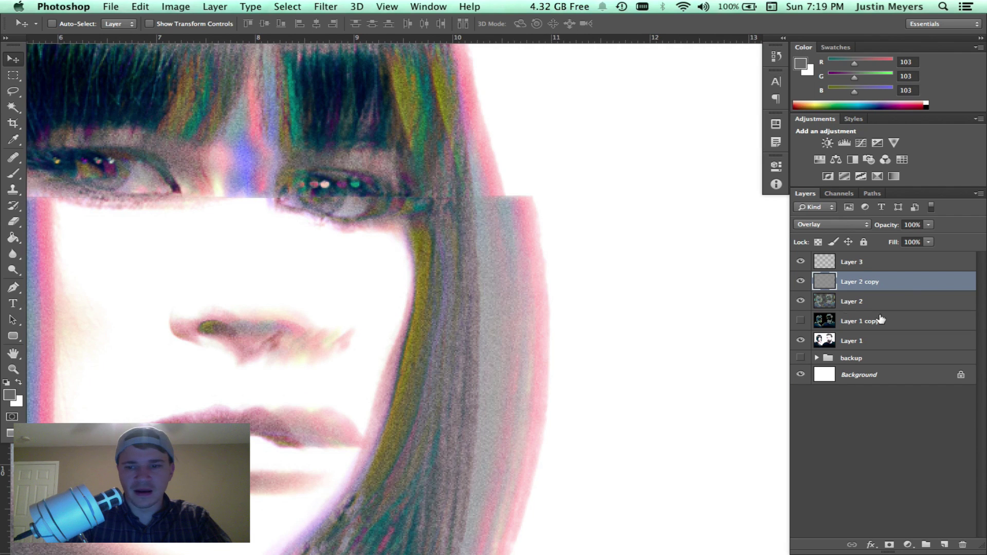
pyautogui.click(801, 298)
pyautogui.click(800, 301)
pyautogui.hscroll(15, 483, 263)
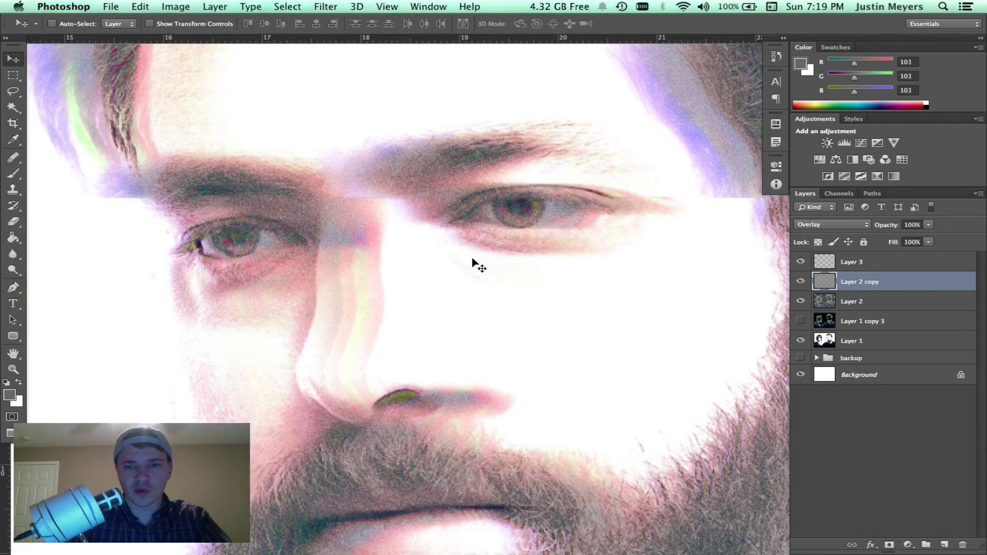
pyautogui.hscroll(4, 473, 261)
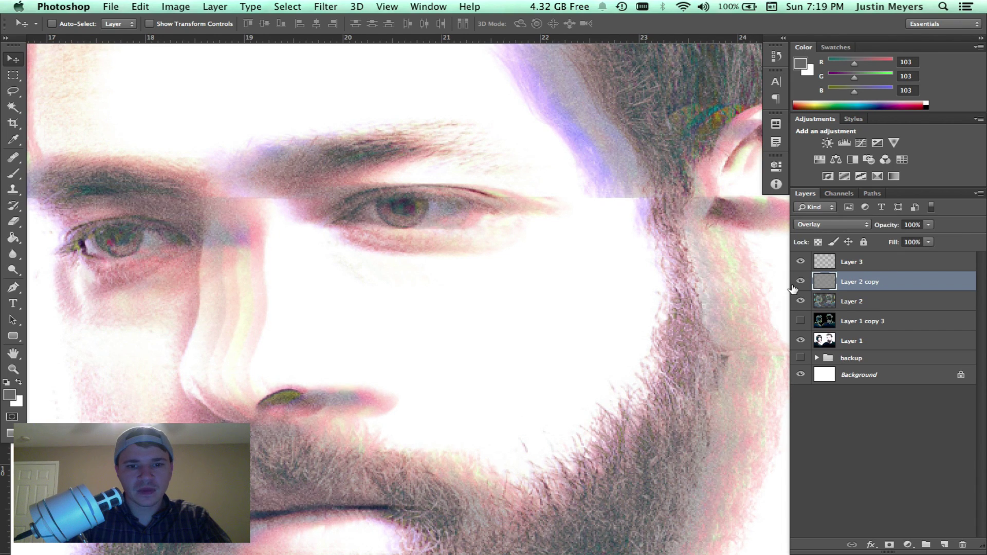
pyautogui.keyDown('alt'); pyautogui.keyDown('super'); pyautogui.click(407, 273); pyautogui.keyUp('super'); pyautogui.keyUp('alt')
pyautogui.keyDown('alt'); pyautogui.keyDown('super'); pyautogui.click(407, 273); pyautogui.keyUp('super'); pyautogui.keyUp('alt')
pyautogui.keyDown('alt'); pyautogui.keyDown('super'); pyautogui.click(408, 272); pyautogui.keyUp('super'); pyautogui.keyUp('alt')
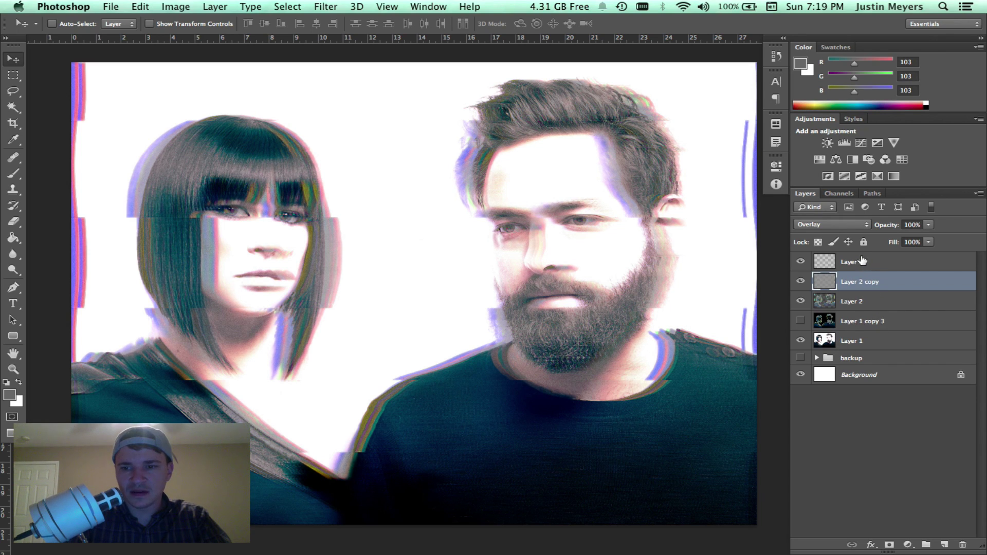
# - Group Layer 2 copy, Layer 2 and Layer 1 copy 3 into a group named 'vhs effect'
pyautogui.keyDown('shift'); pyautogui.click(869, 307); pyautogui.keyUp('shift')
pyautogui.keyDown('shift'); pyautogui.click(870, 322); pyautogui.keyUp('shift')
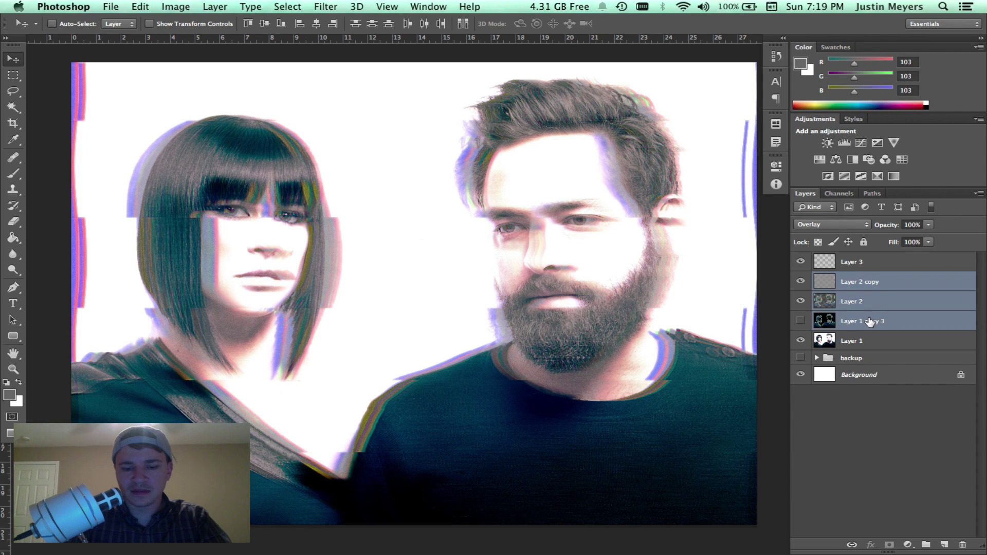
pyautogui.press('super+g')
pyautogui.doubleClick(849, 280)
pyautogui.write('v')
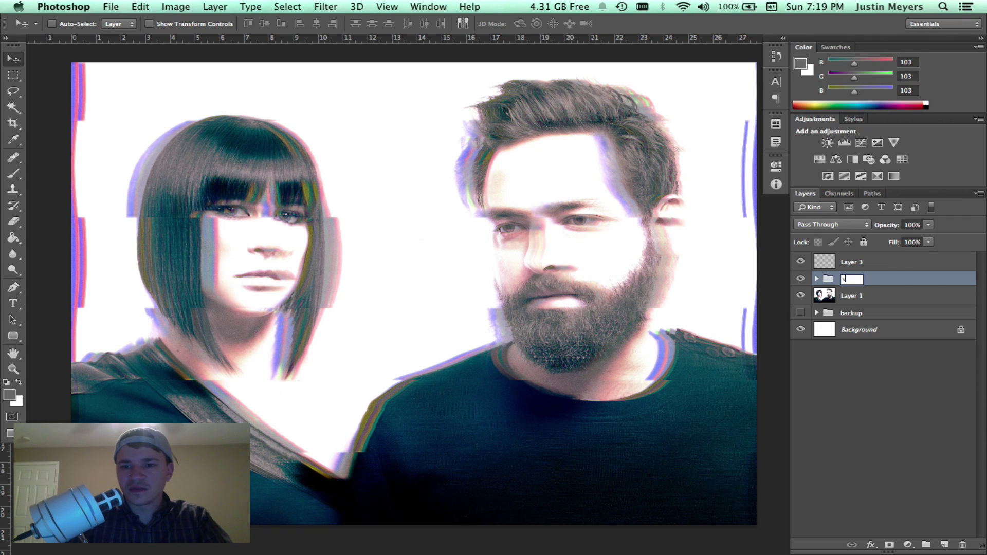
pyautogui.write('hs effect')
pyautogui.press('Return')
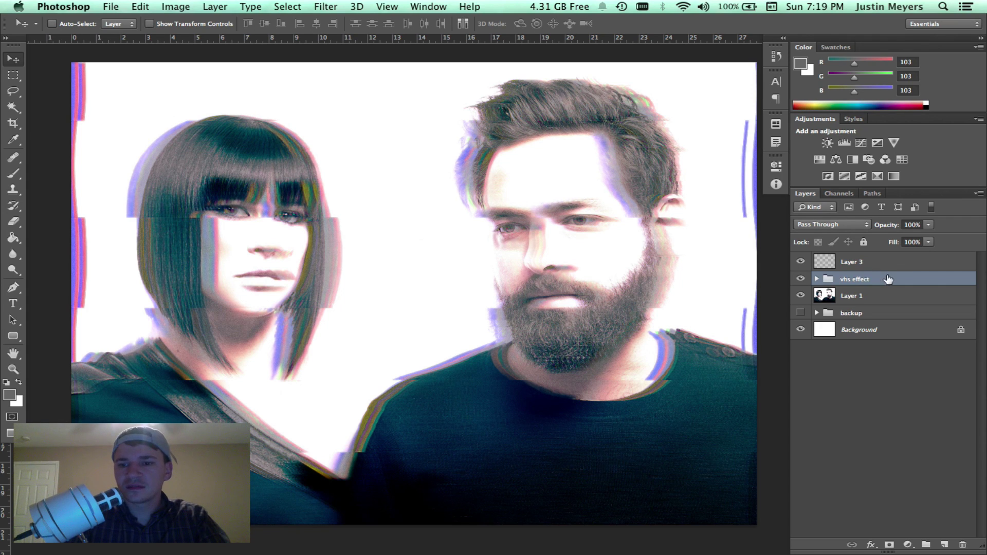
# - Rename the top layer 'grain' and add a white layer mask to the vhs effect group
pyautogui.doubleClick(857, 262)
pyautogui.write('grain')
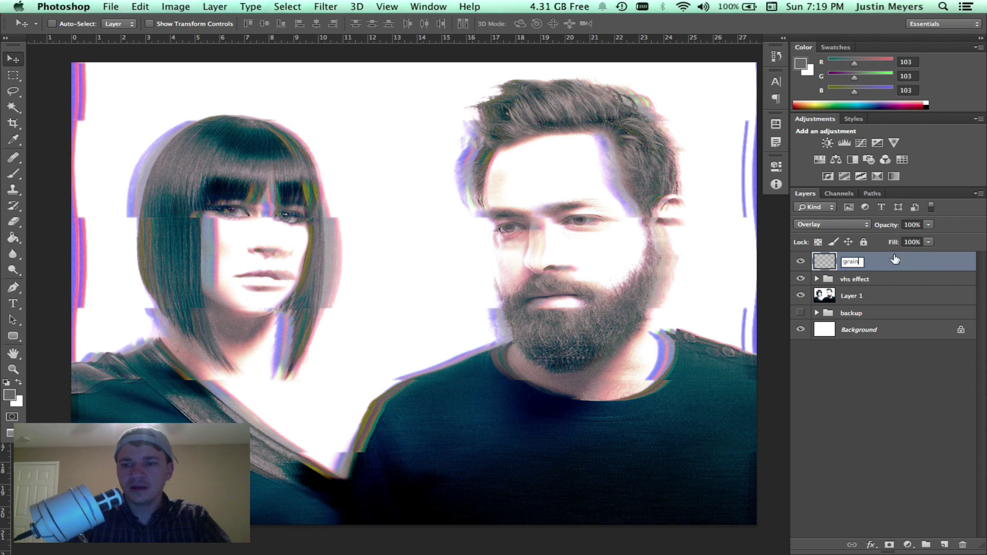
pyautogui.press('Return')
pyautogui.click(881, 277)
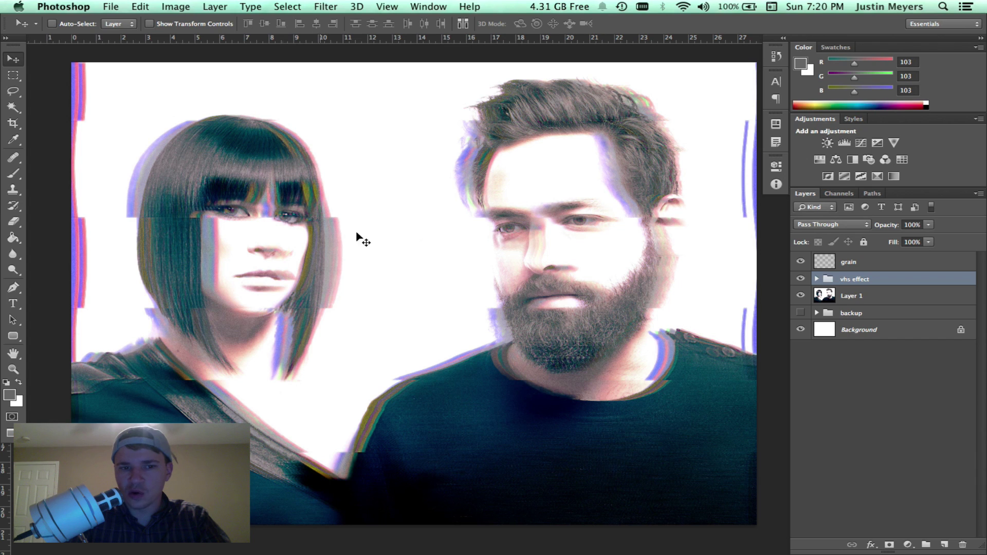
pyautogui.click(889, 546)
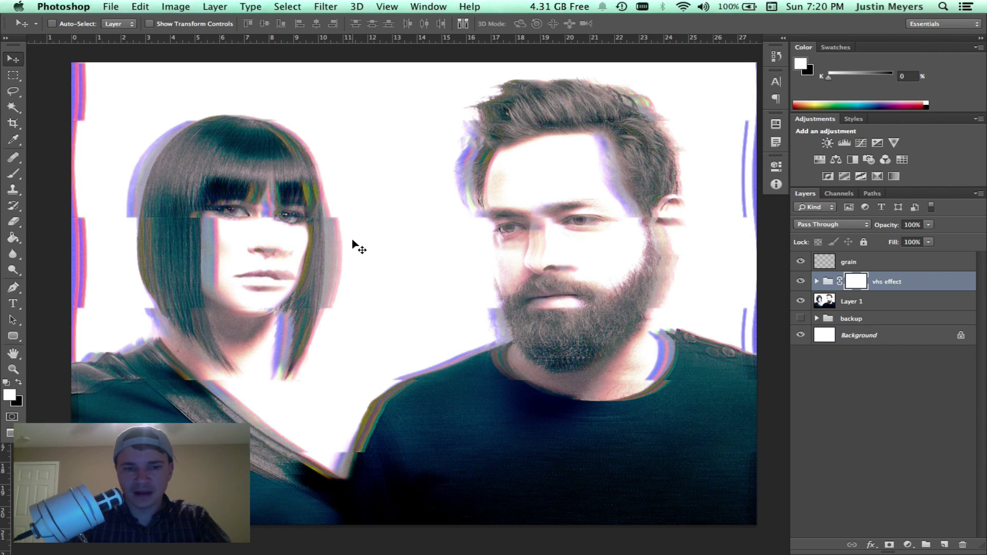
# - Erase the vhs effect mask over both faces with an enlarged eraser brush
pyautogui.press('e')
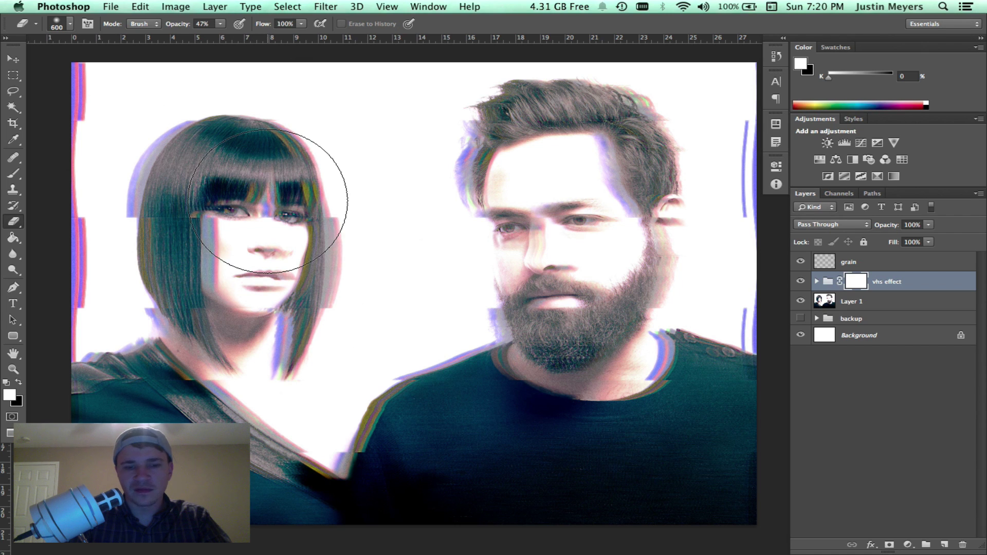
pyautogui.press('[')
pyautogui.press(']')
pyautogui.press(']')
pyautogui.press(']')
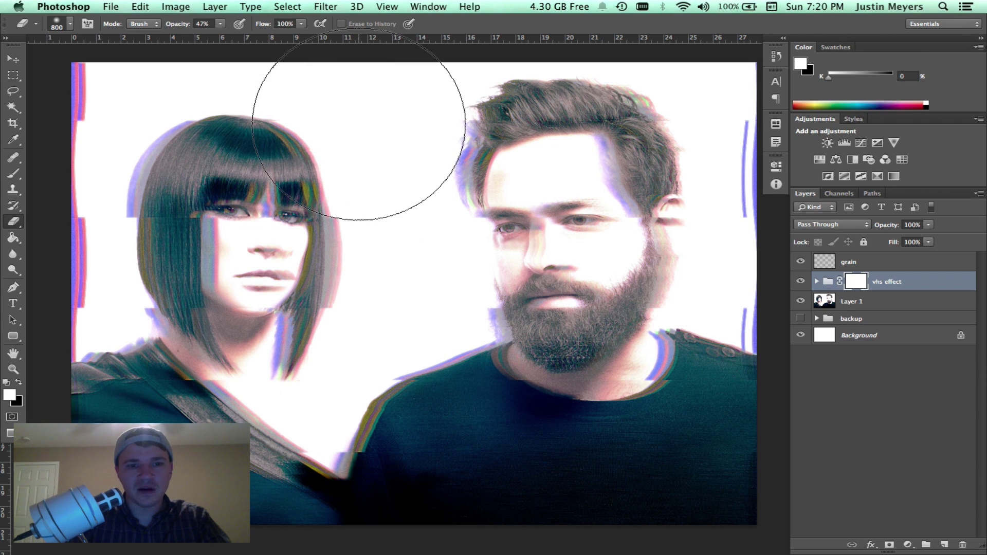
pyautogui.moveTo(383, 231); pyautogui.dragTo(192, 226)
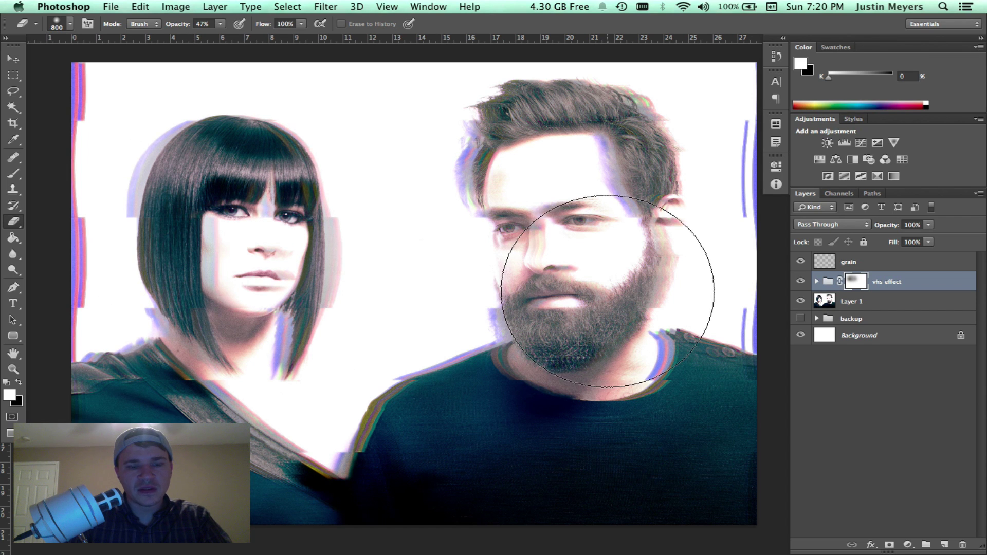
pyautogui.press('v')
pyautogui.press('super+minus')
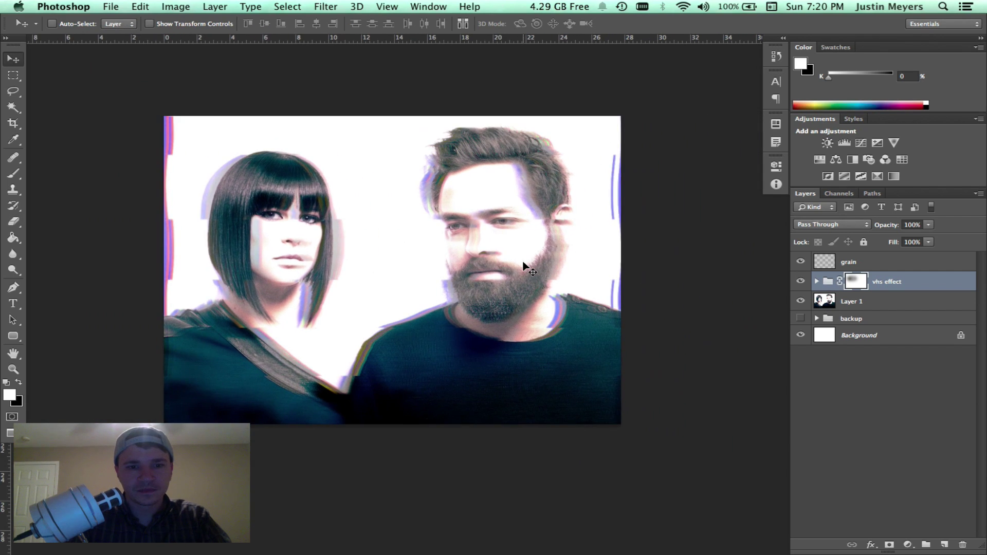
pyautogui.keyDown('super'); pyautogui.click(374, 216); pyautogui.keyUp('super')
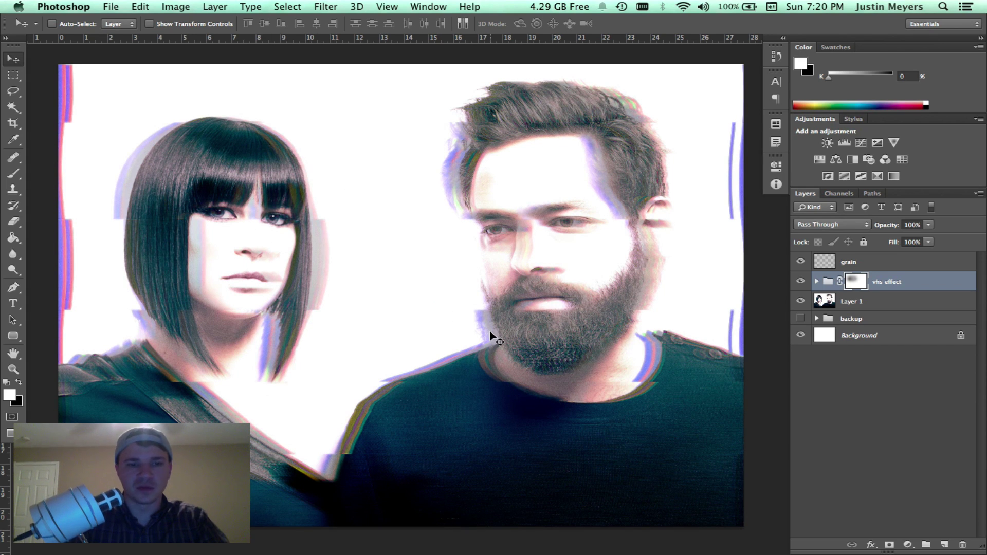
pyautogui.scroll(2, 491, 336)
pyautogui.scroll(-3, 491, 337)
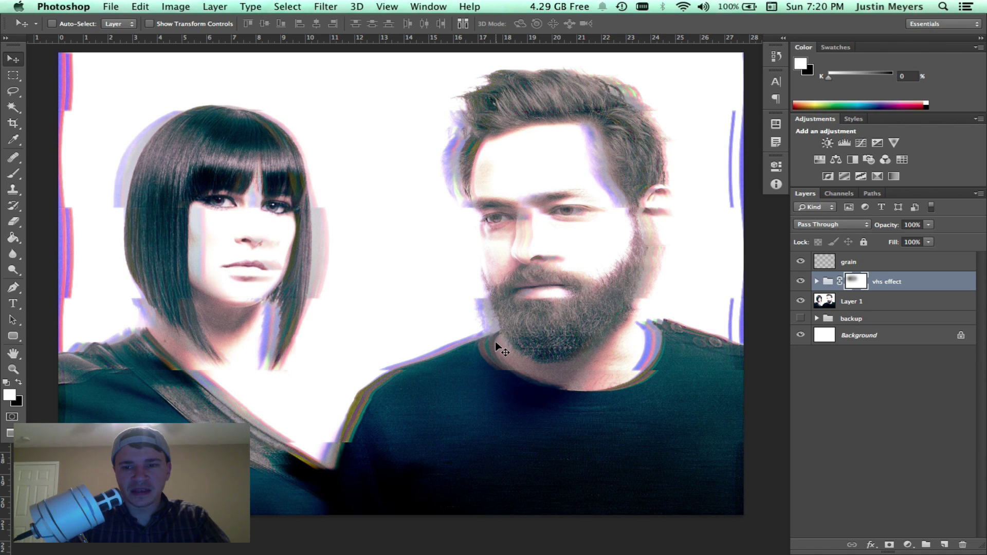
pyautogui.scroll(2, 495, 341)
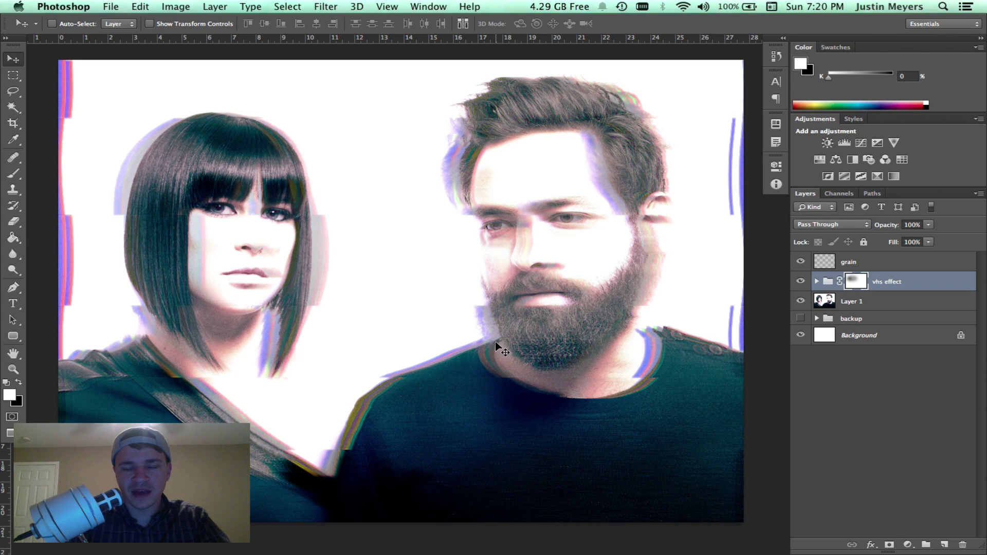